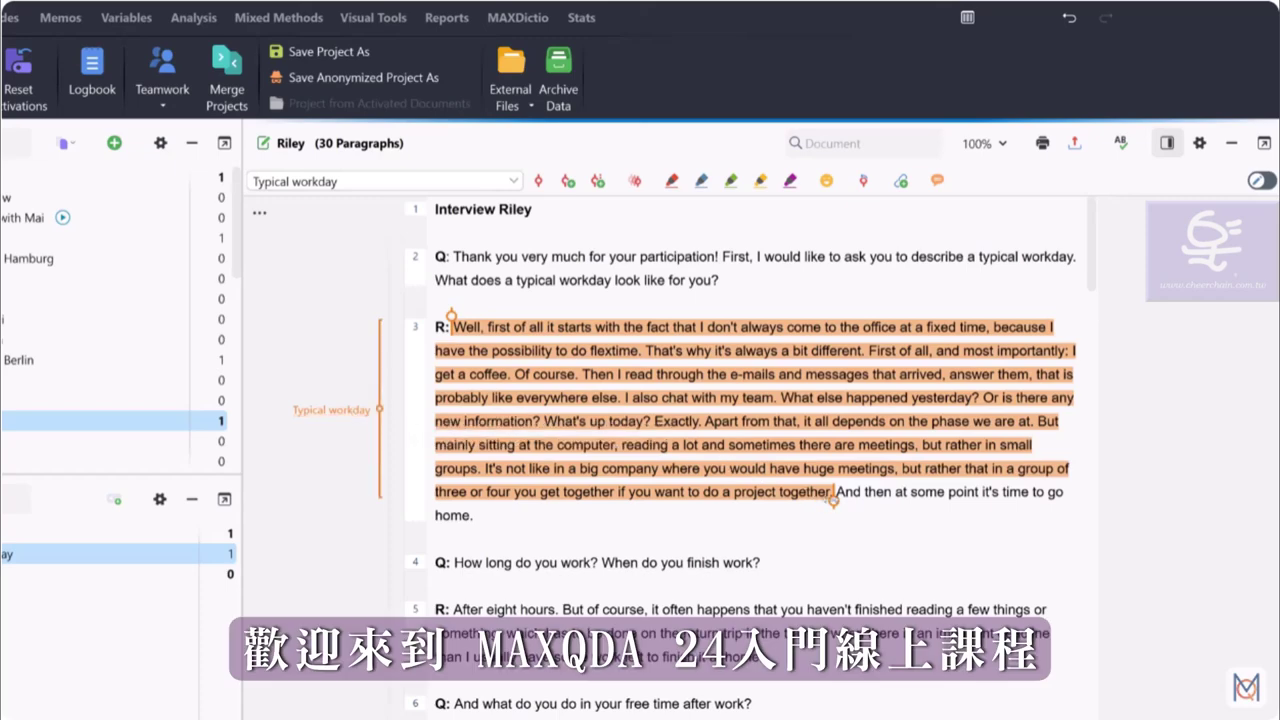
Extend Riley's Typical workday coded segment to end at "home." and confirm the adjustment.
{"action": "left_click_drag", "start_coordinate": [833, 497], "coordinate": [669, 516]}
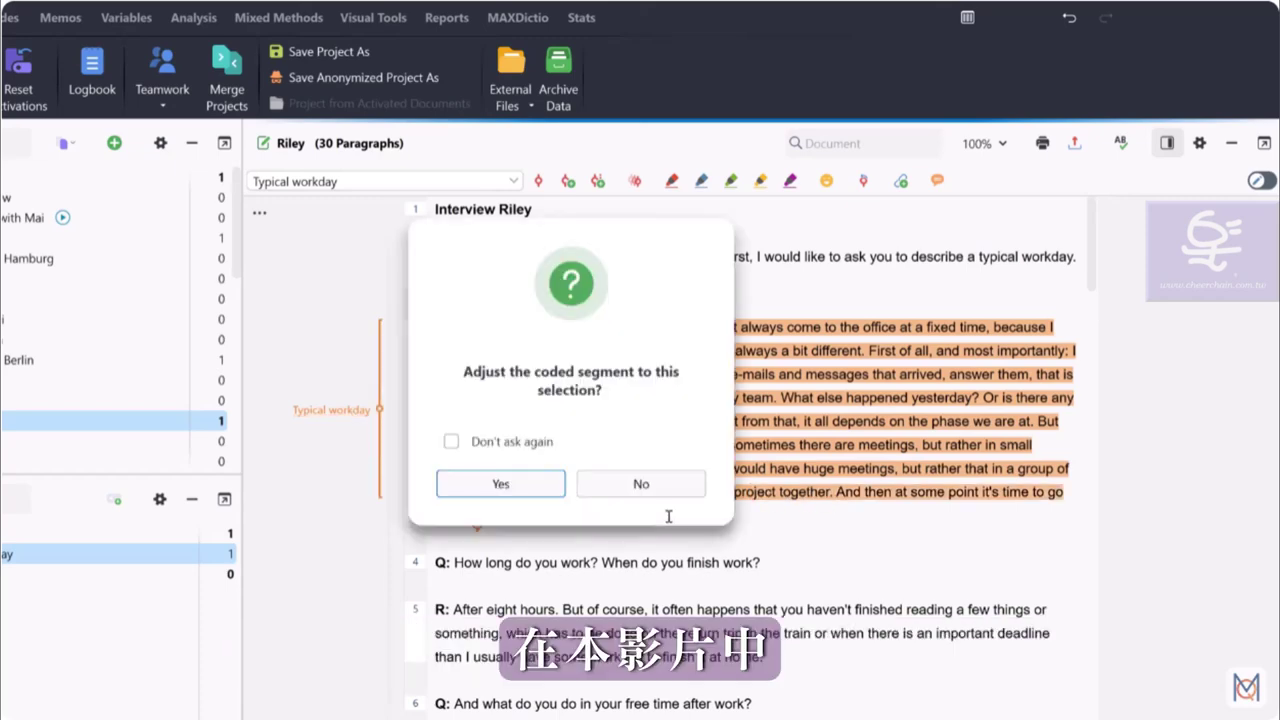
{"action": "left_click", "coordinate": [501, 486]}
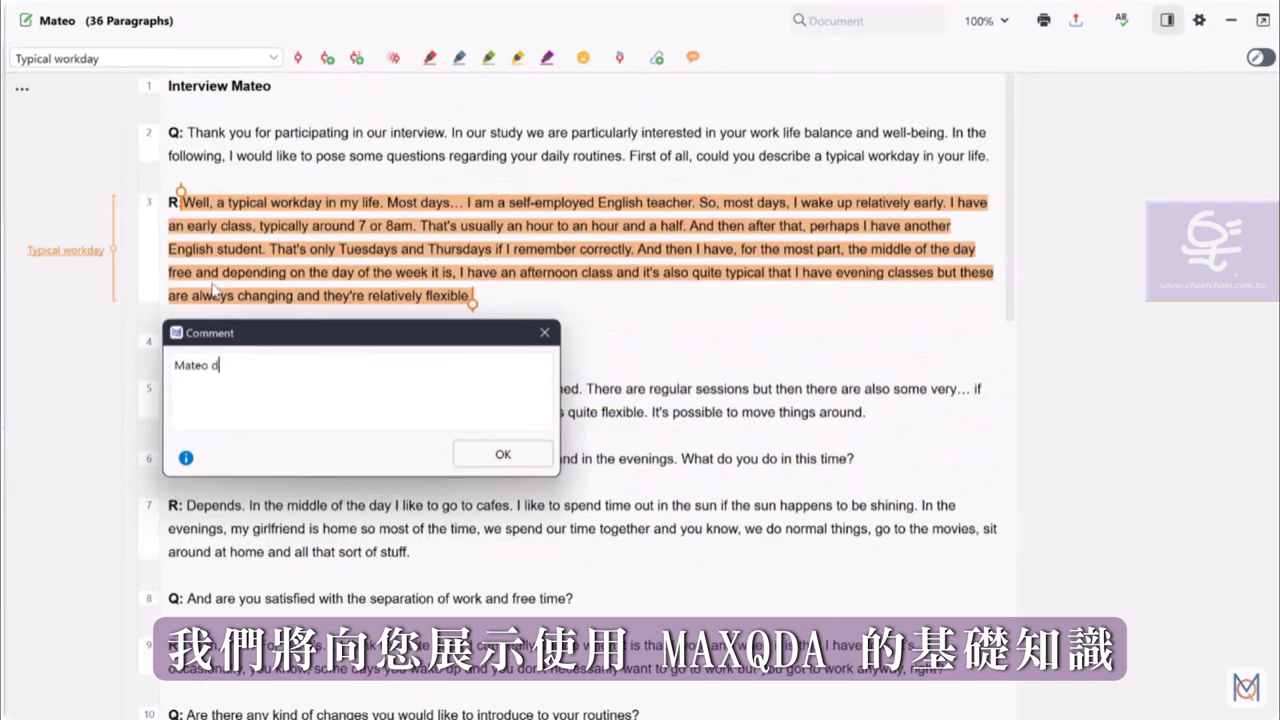
{"action": "type", "text": "escribes a typical workday in his life. Because he is a self-"}
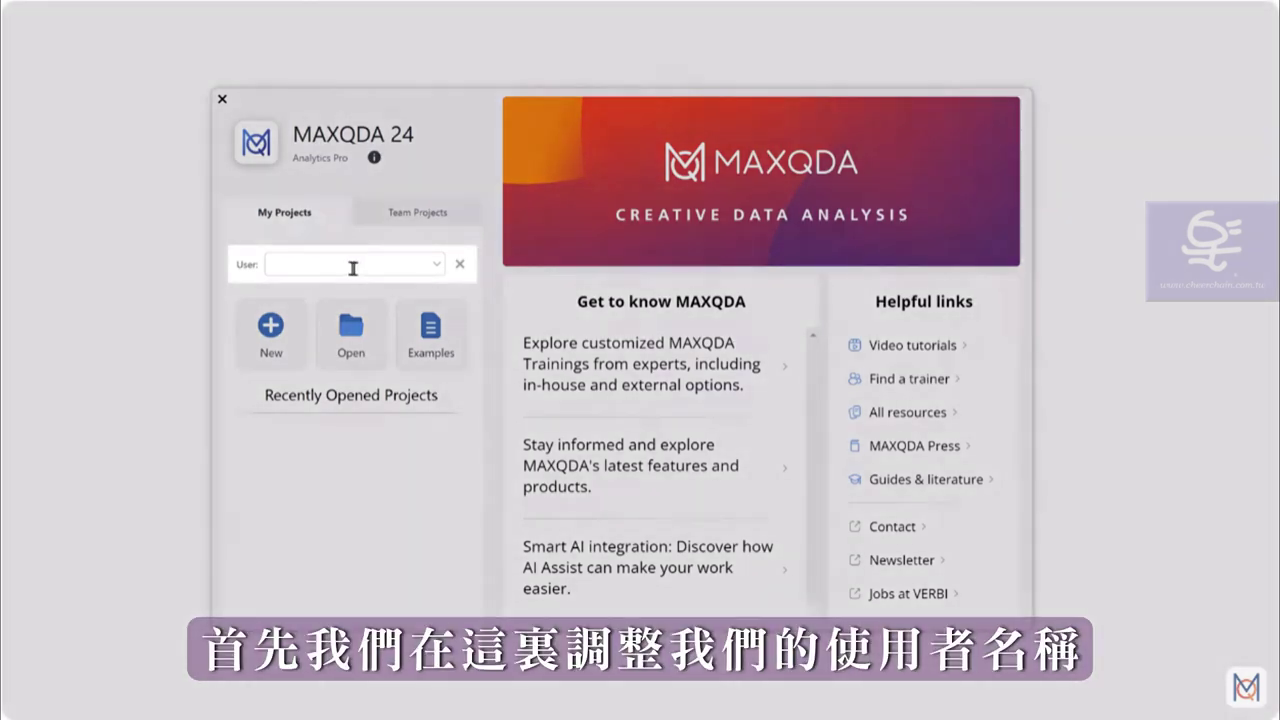
Enter the user name on the start screen and begin a new project.
{"action": "left_click", "coordinate": [341, 264]}
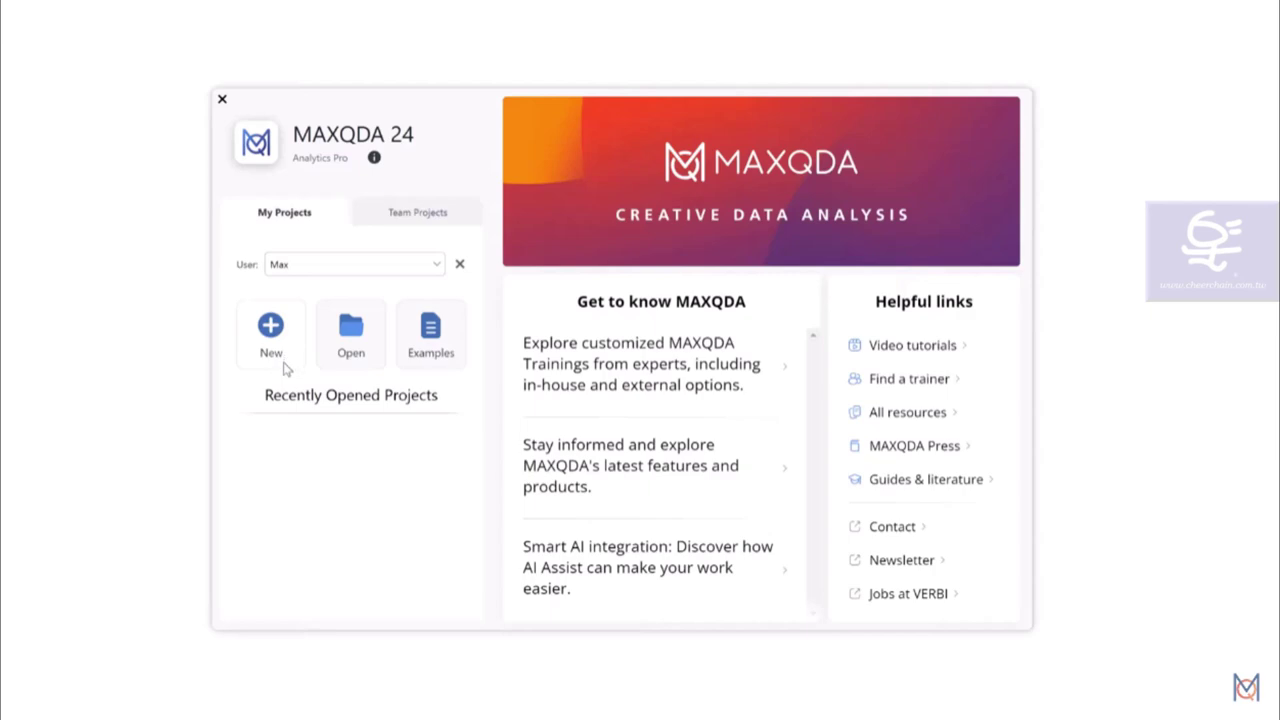
{"action": "left_click", "coordinate": [283, 364]}
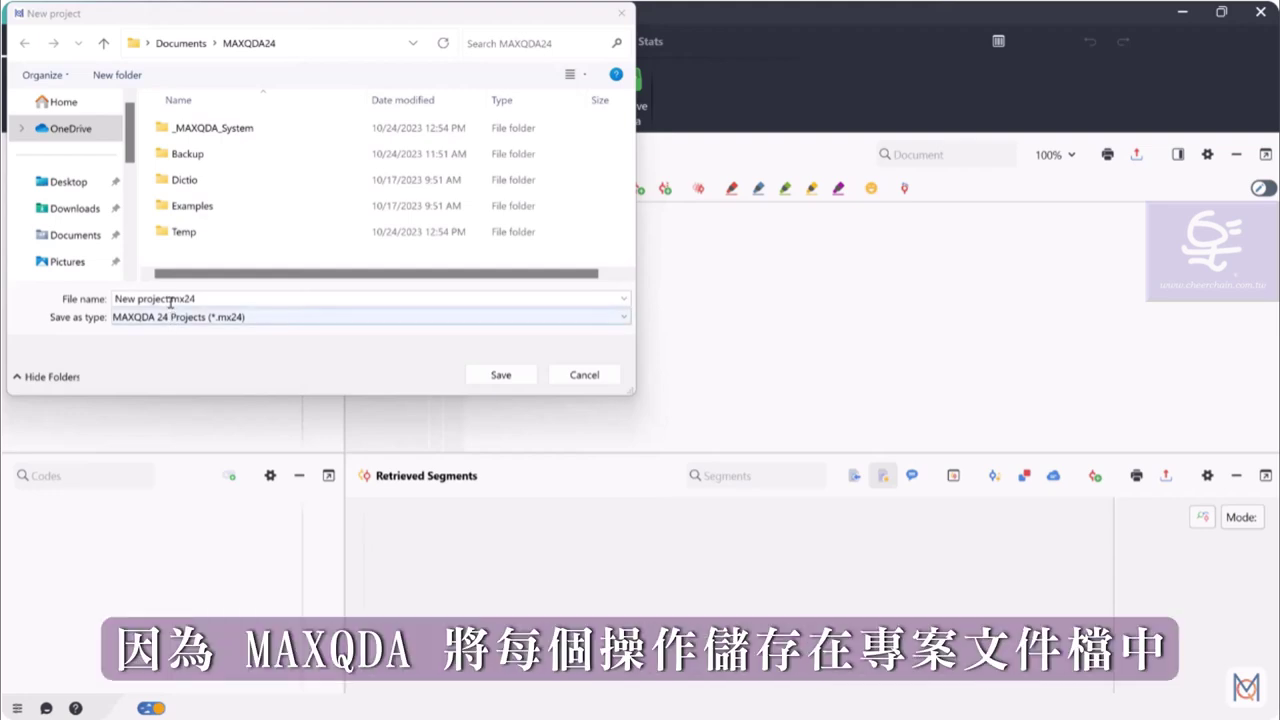
Save the new empty project under the file name 'Research project'.
{"action": "left_click_drag", "start_coordinate": [168, 298], "coordinate": [114, 299]}
{"action": "type", "text": "Research project"}
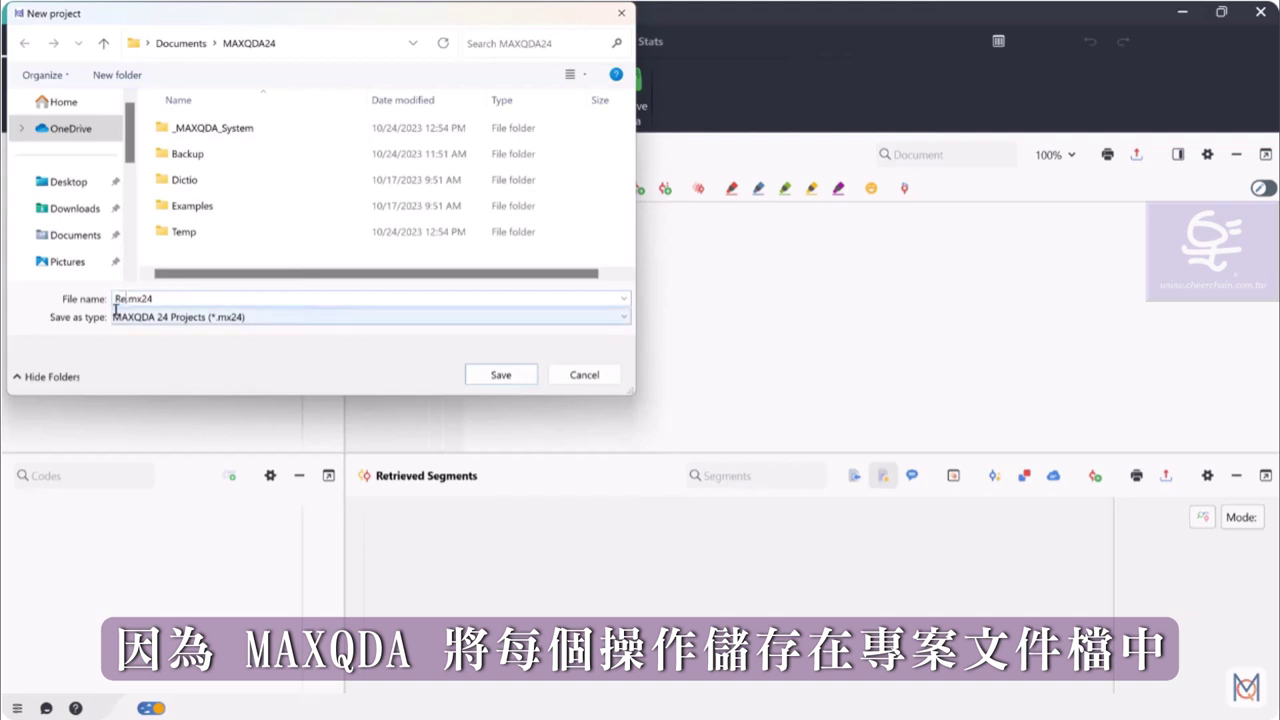
{"action": "key", "text": "Return"}
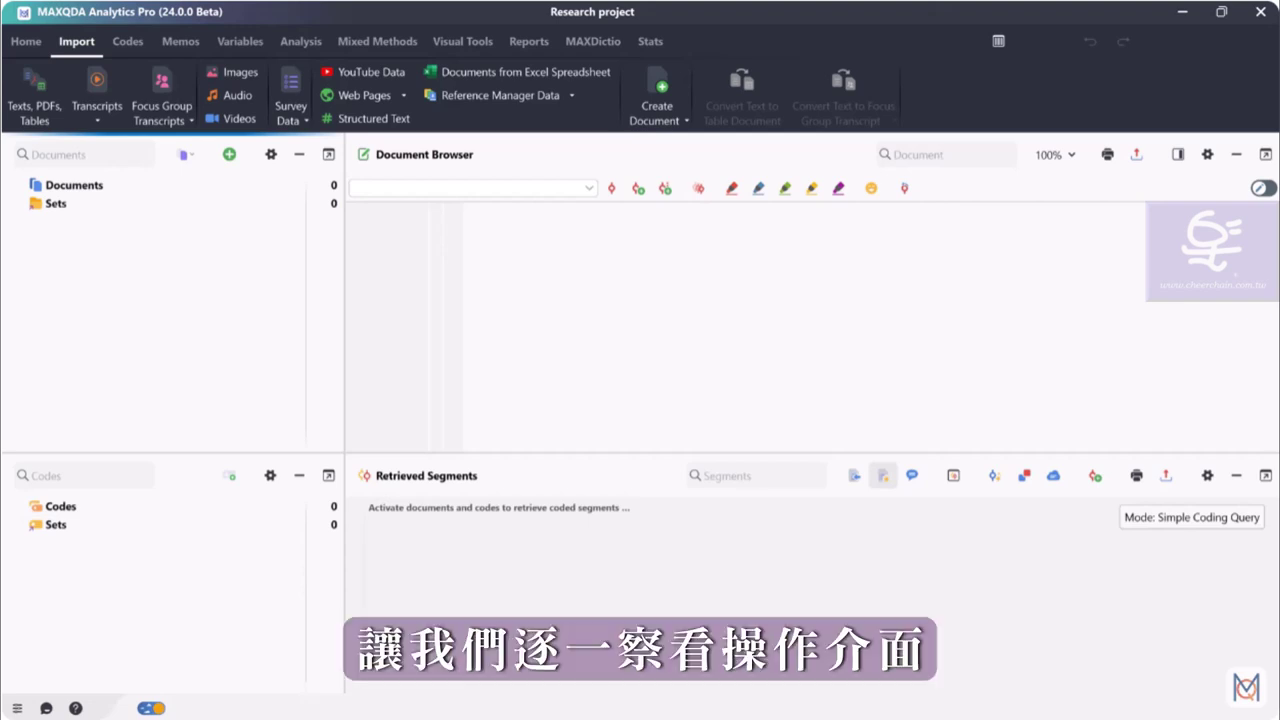
Add a new document group named 'Interviews Hamburg'.
{"action": "left_click", "coordinate": [229, 154]}
{"action": "left_click", "coordinate": [259, 220]}
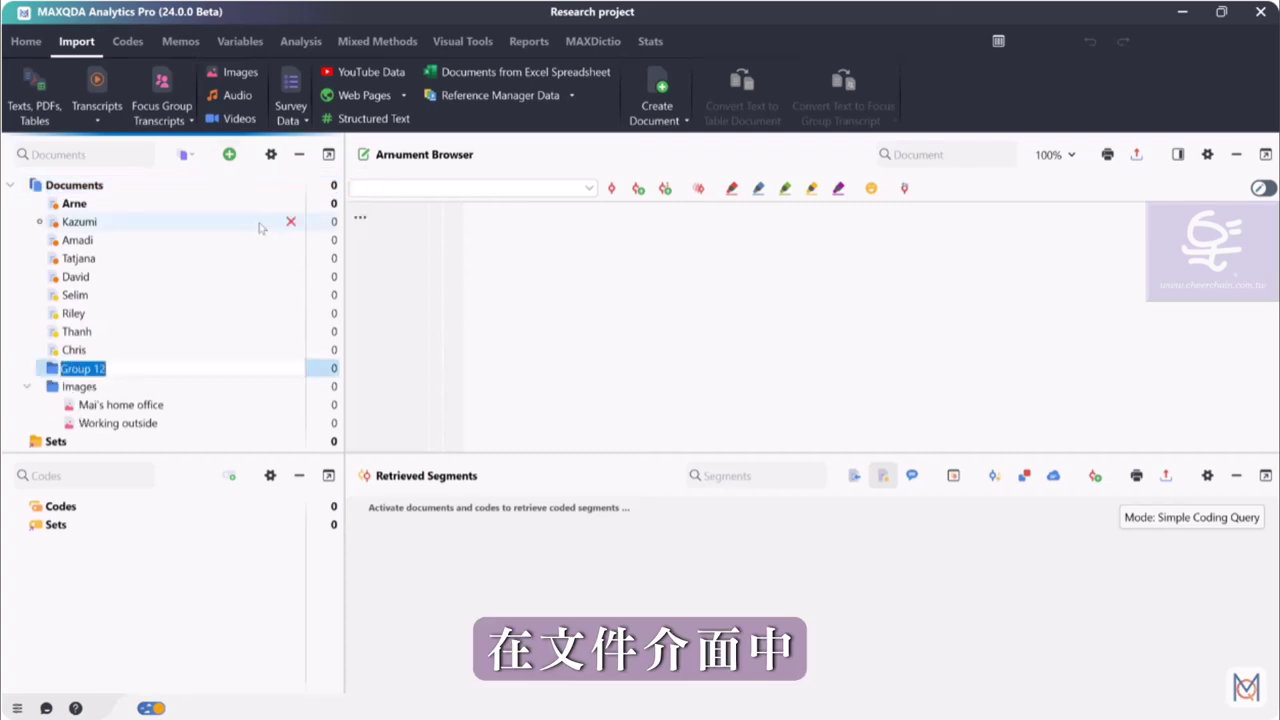
{"action": "type", "text": "Interviews Hambu"}
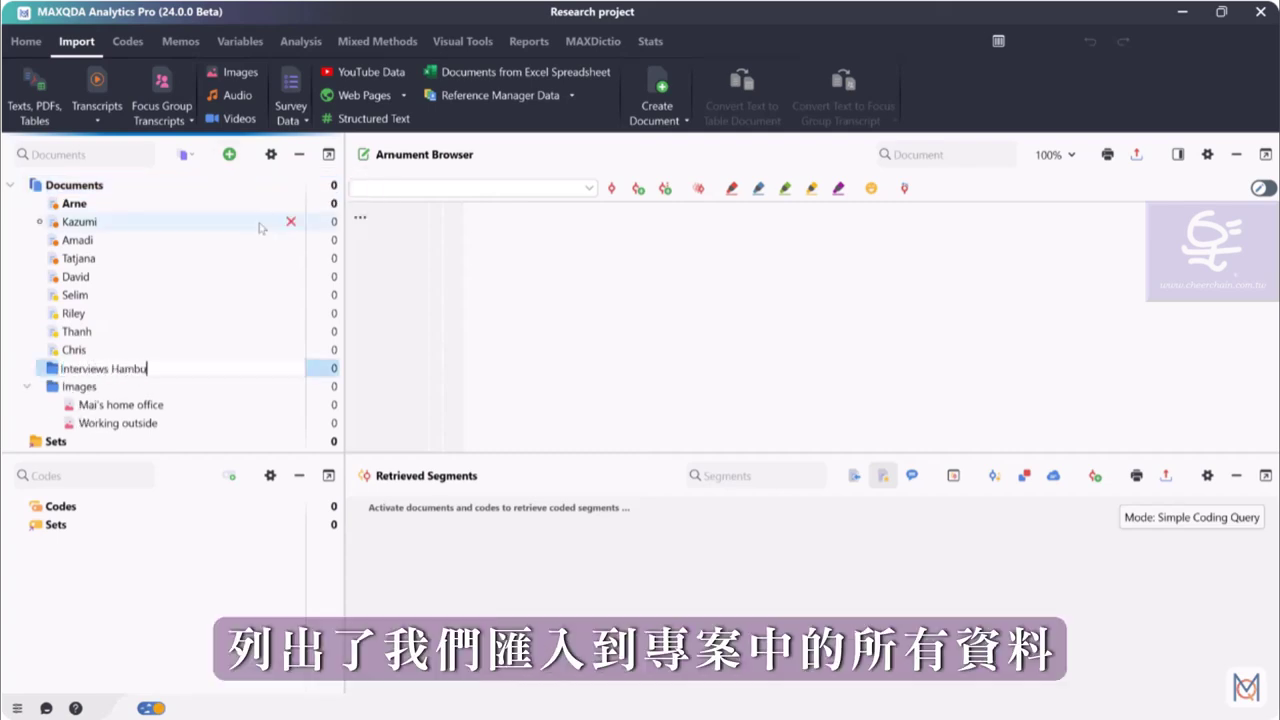
{"action": "type", "text": "rg"}
{"action": "key", "text": "Return"}
Select the Selim–Chris documents and code Arne's 5:00–6:00 pm sentence with Amount of hours.
{"action": "left_click", "coordinate": [163, 350]}
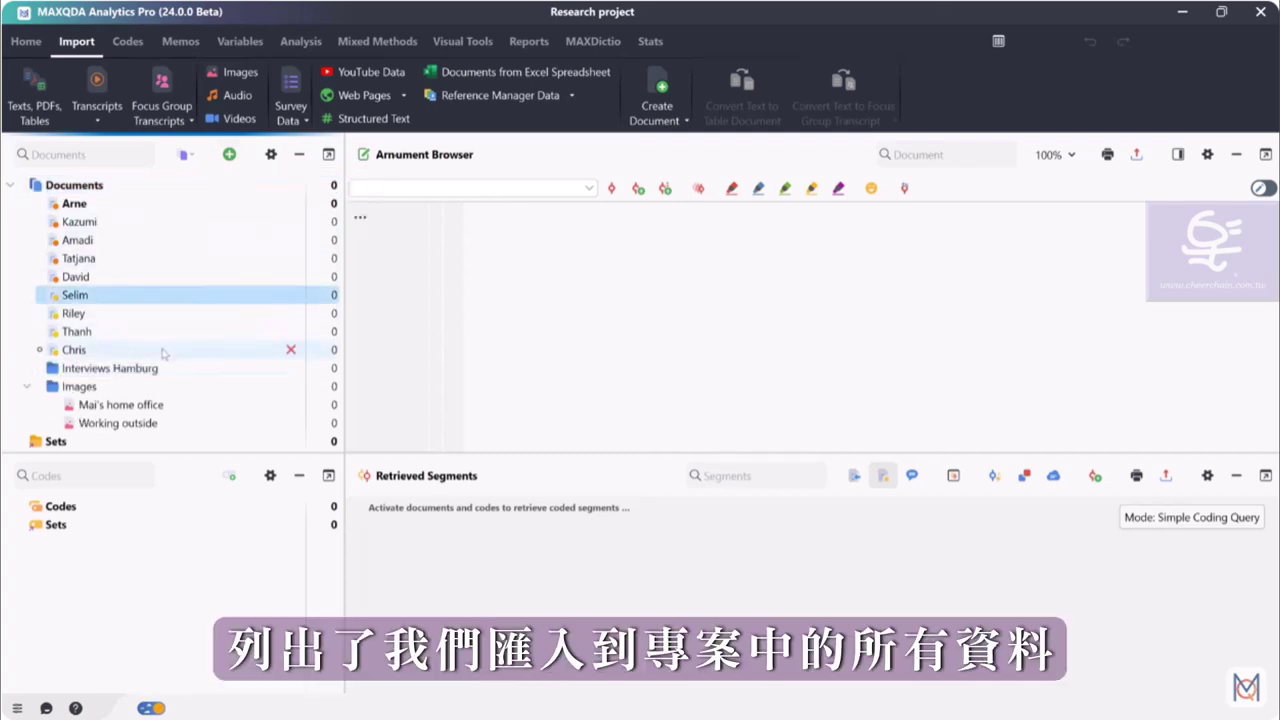
{"action": "left_click", "coordinate": [155, 296], "text": "shift"}
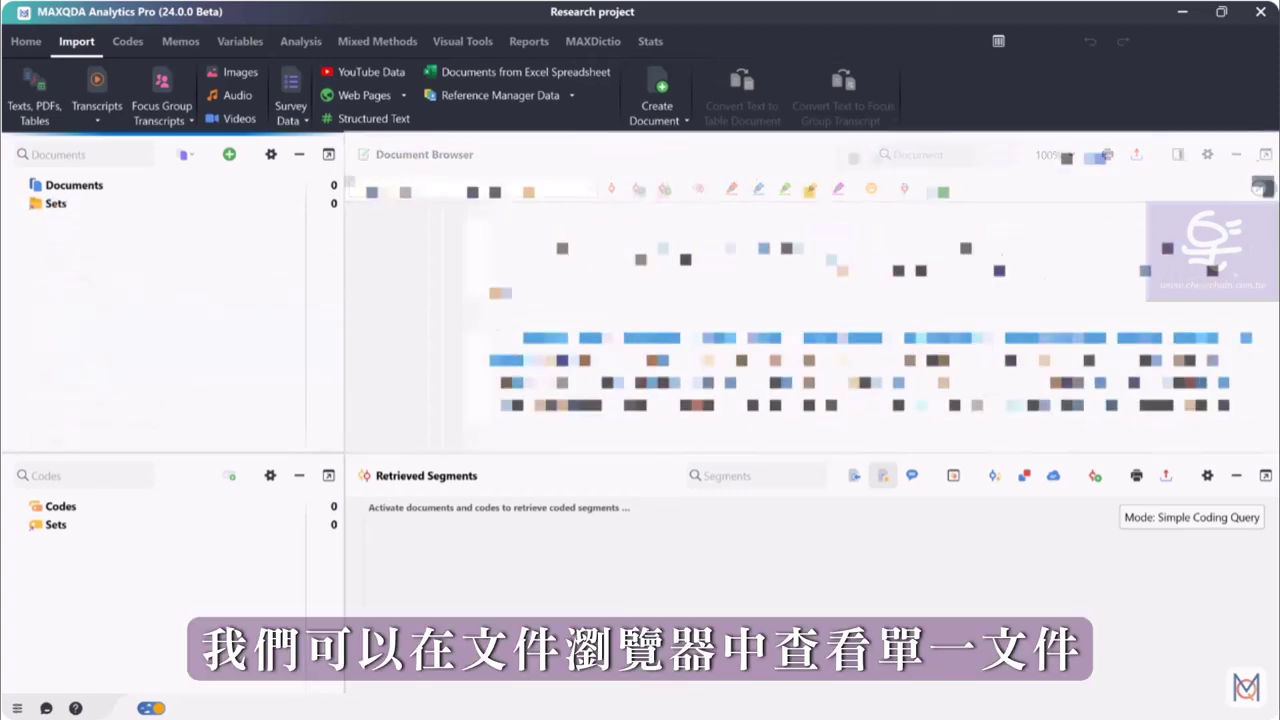
{"action": "left_click_drag", "start_coordinate": [512, 338], "coordinate": [1124, 420]}
{"action": "left_click", "coordinate": [1124, 420]}
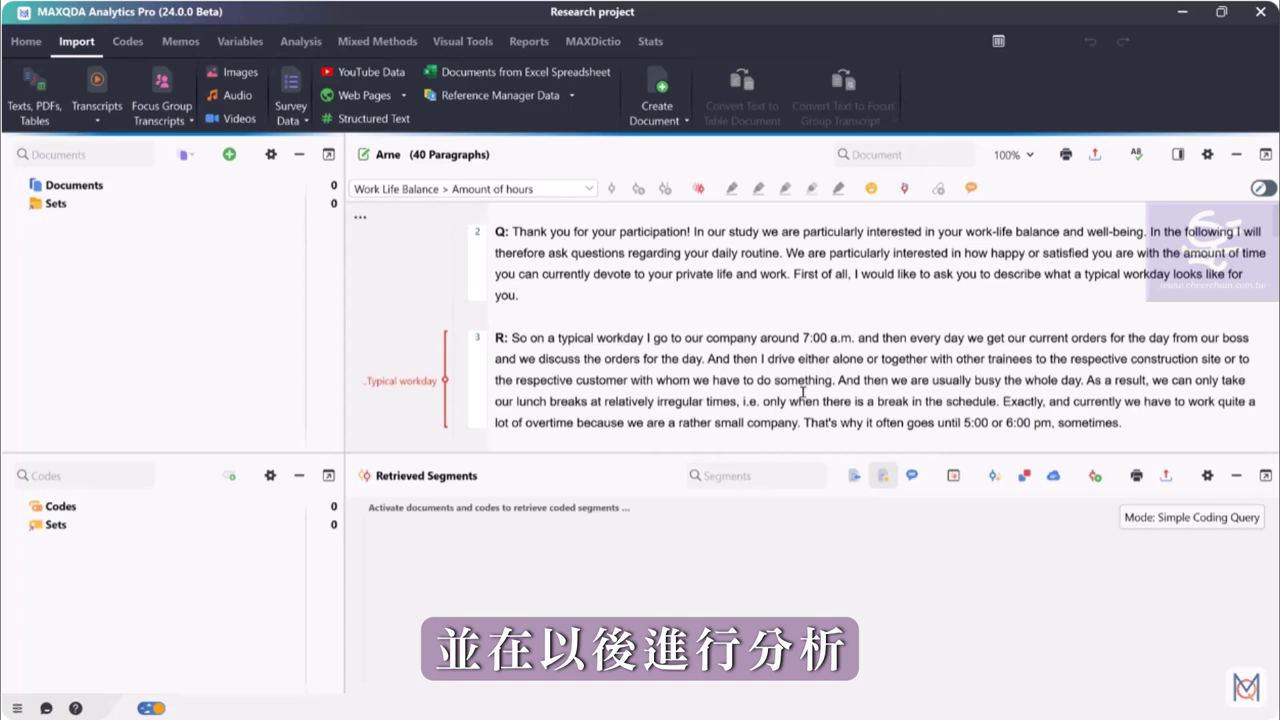
{"action": "left_click_drag", "start_coordinate": [708, 360], "coordinate": [1086, 380]}
{"action": "left_click_drag", "start_coordinate": [806, 421], "coordinate": [1124, 423]}
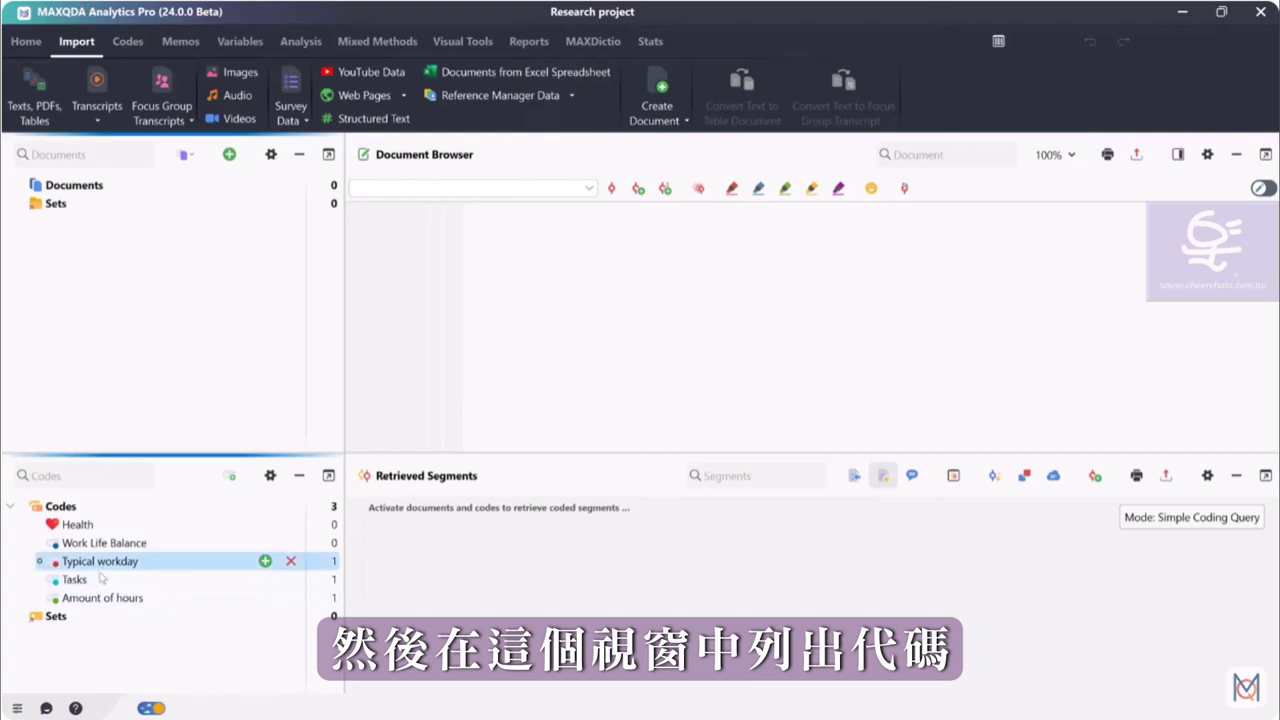
{"action": "left_click", "coordinate": [100, 597], "text": "shift"}
Nest the three codes under Work Life Balance, then retrieve and enlarge the Typical workday segments.
{"action": "left_click_drag", "start_coordinate": [91, 562], "coordinate": [108, 548]}
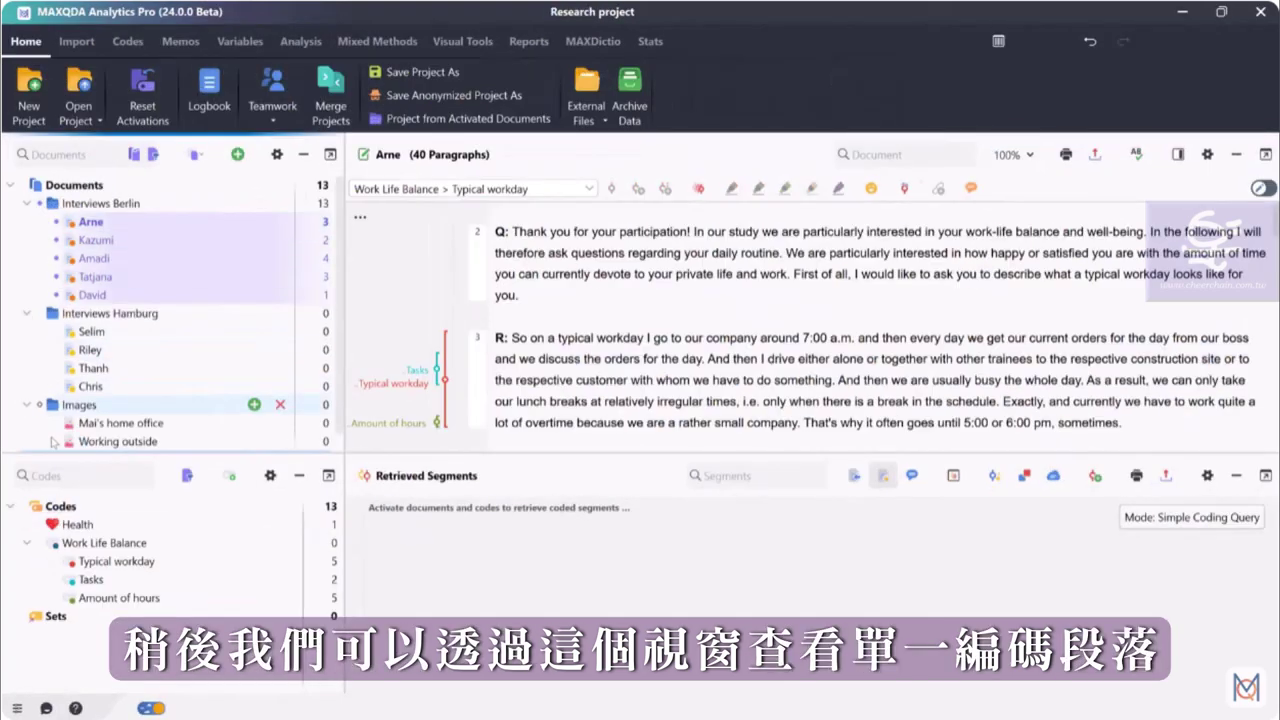
{"action": "left_click", "coordinate": [57, 562]}
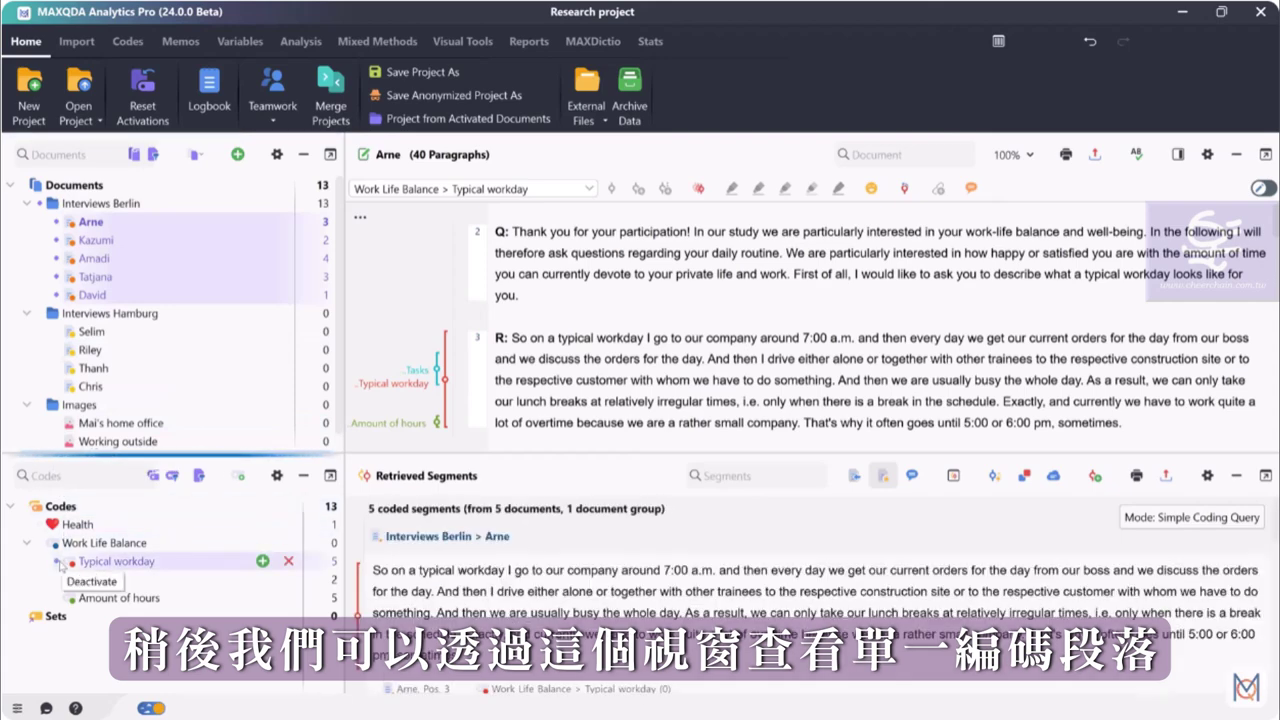
{"action": "scroll", "coordinate": [585, 585], "scroll_direction": "down", "scroll_amount": 5}
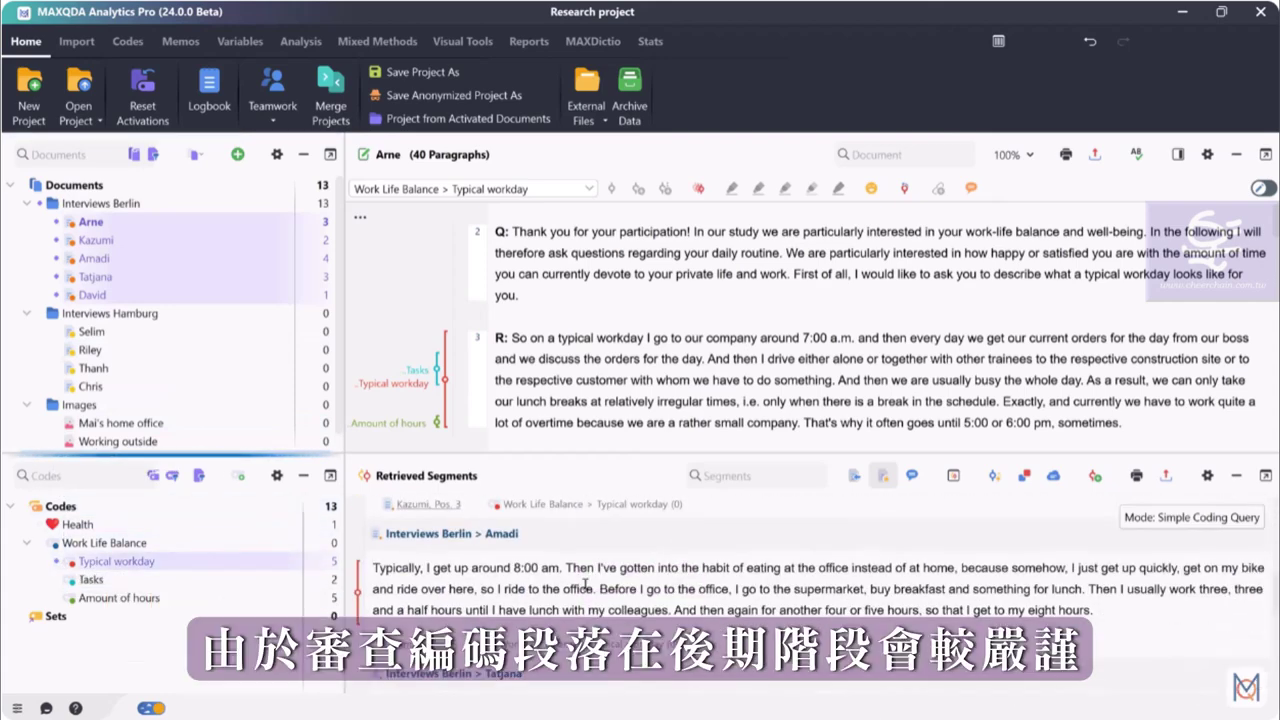
{"action": "left_click", "coordinate": [369, 597]}
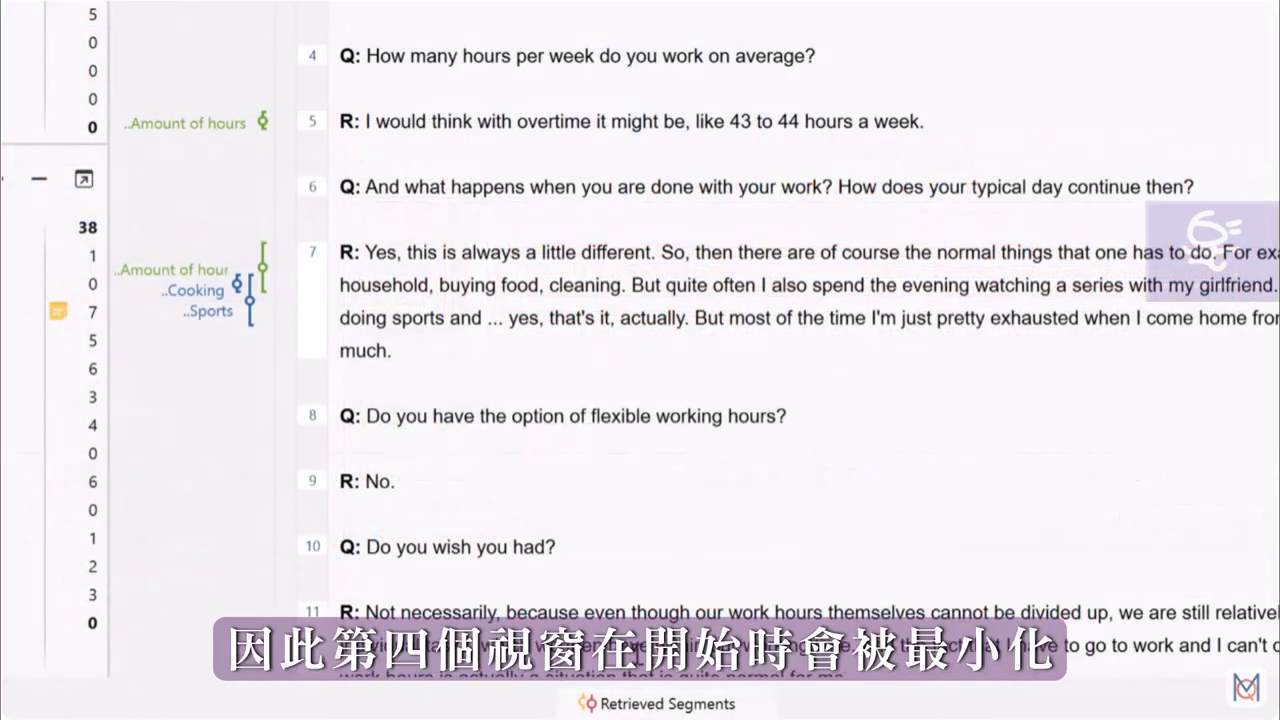
{"action": "left_click", "coordinate": [630, 703]}
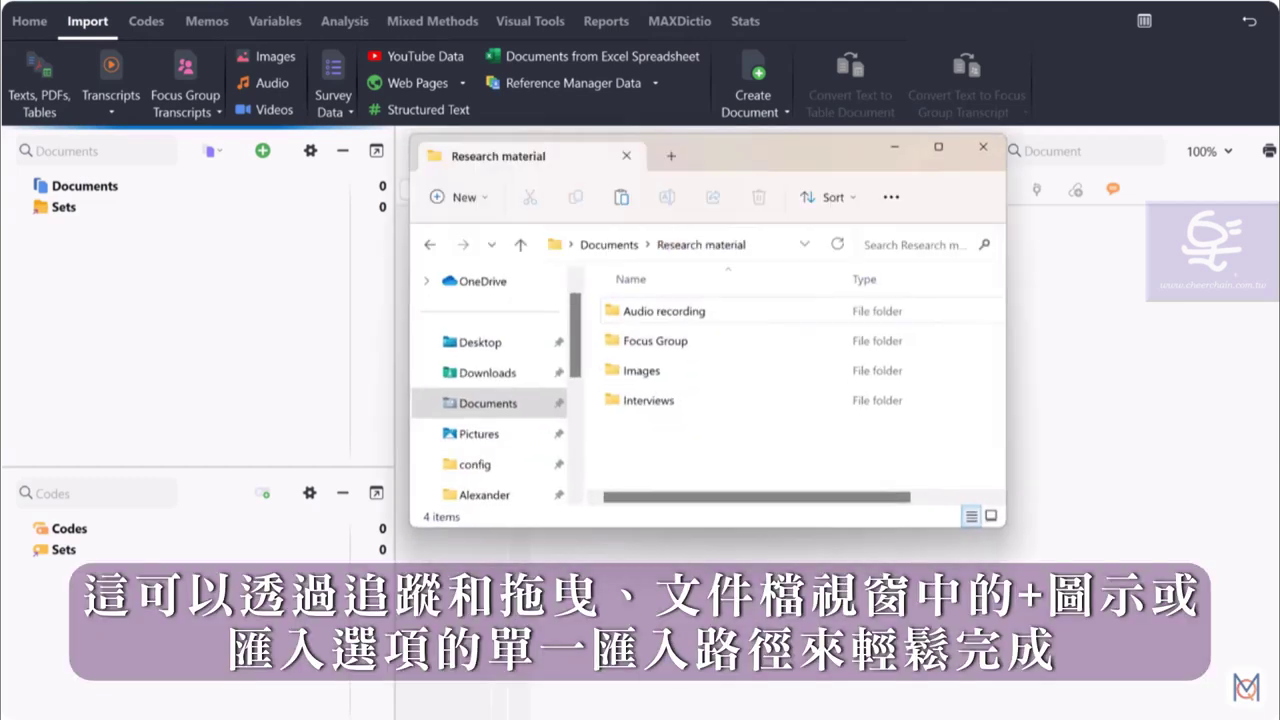
Import the four research material folders into Documents without transcripts.
{"action": "left_click_drag", "start_coordinate": [640, 448], "coordinate": [138, 188]}
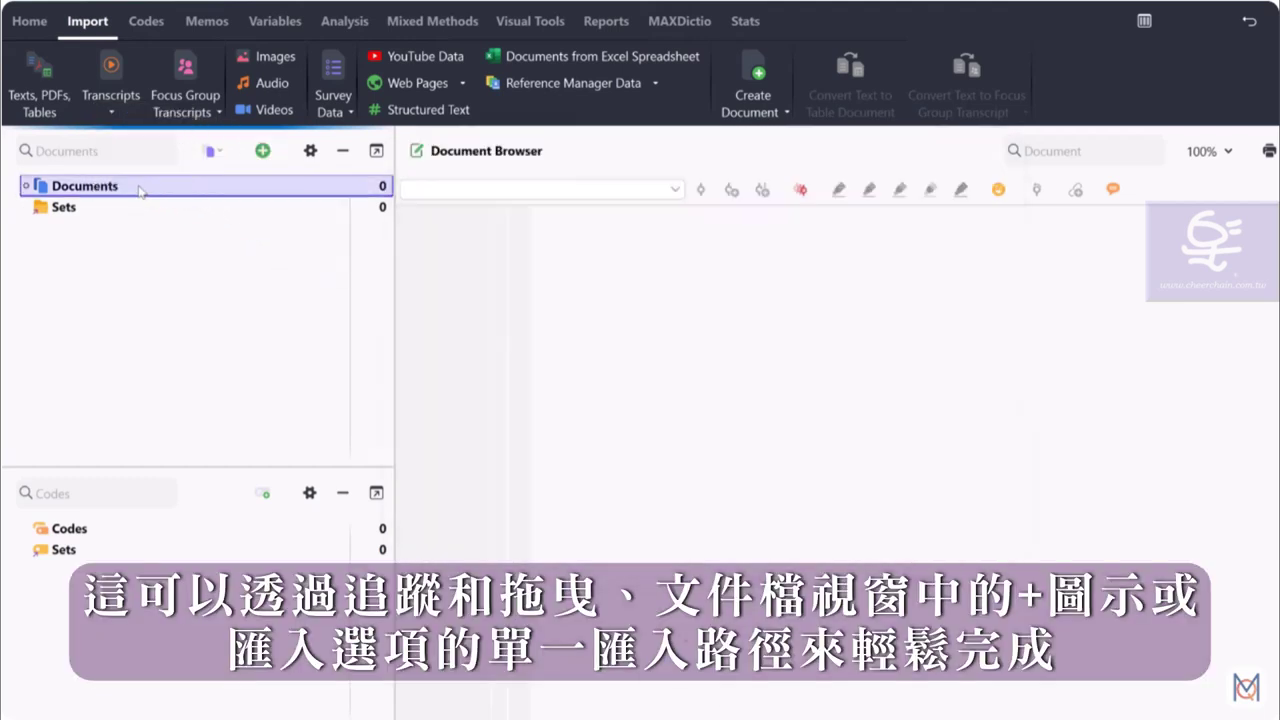
{"action": "key", "text": "Return"}
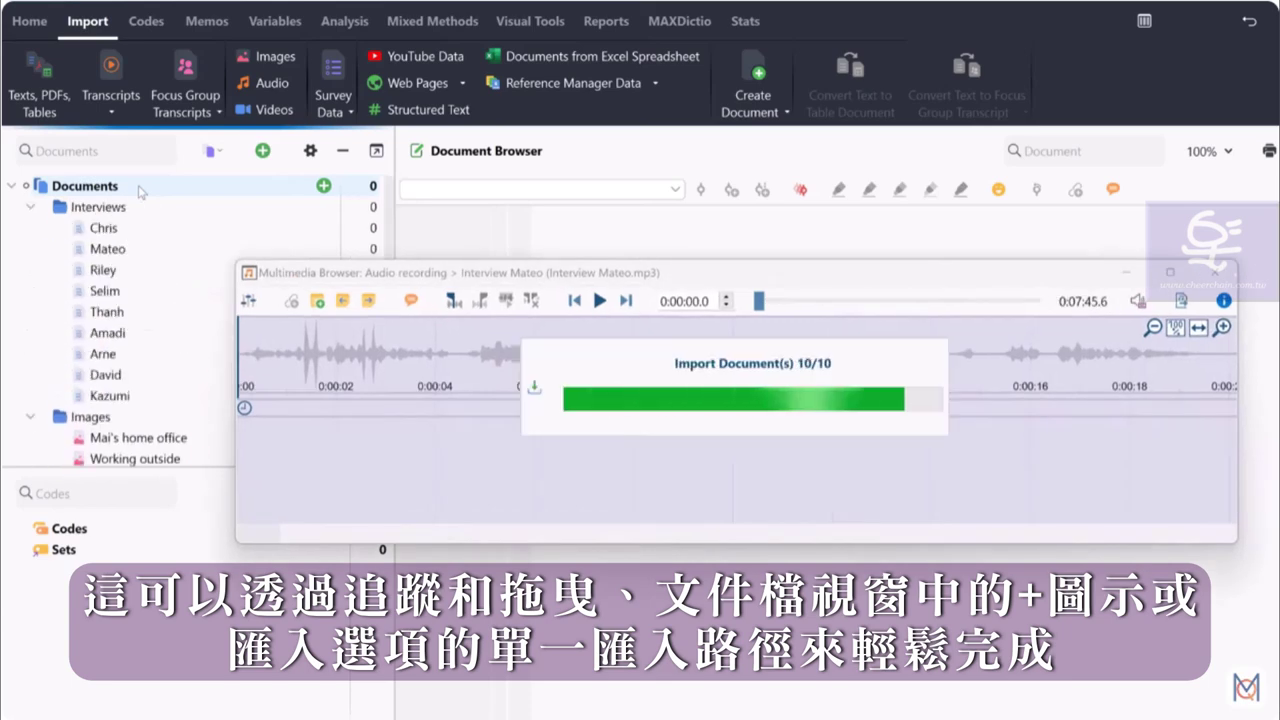
{"action": "left_click", "coordinate": [1207, 279]}
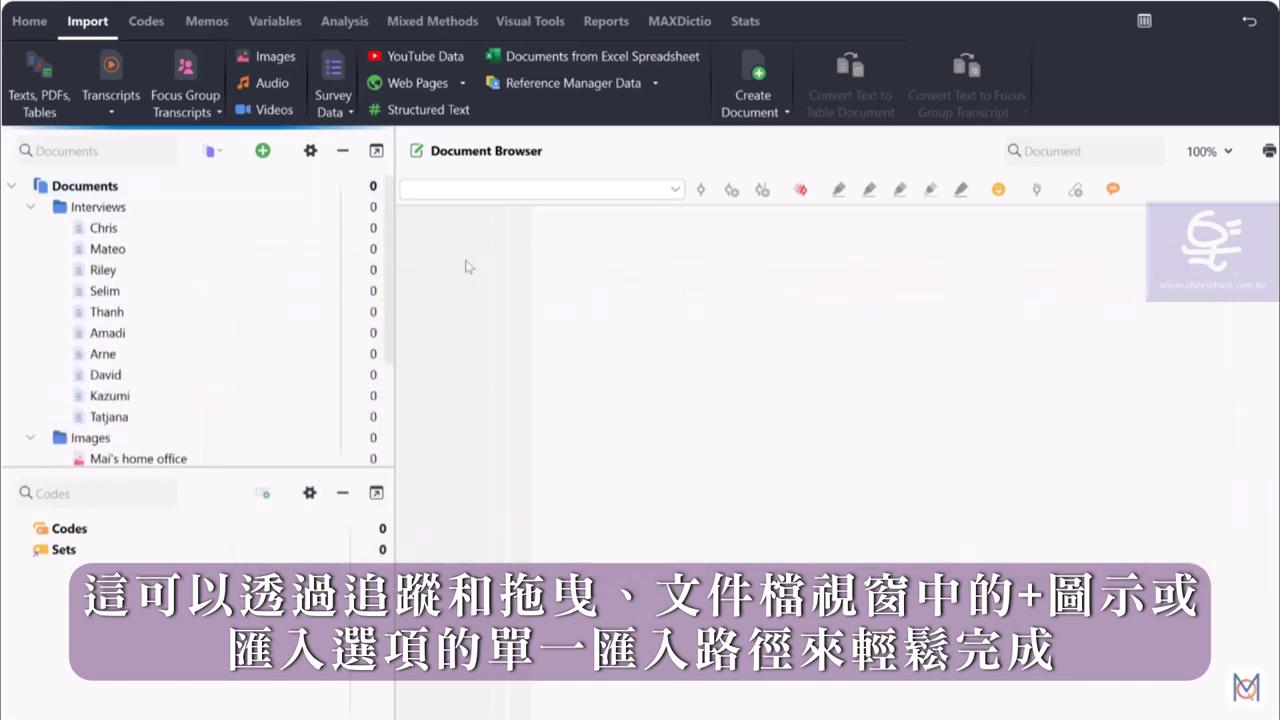
Import the video 'Interview with Mai.mp4' as a new document.
{"action": "left_click", "coordinate": [262, 151]}
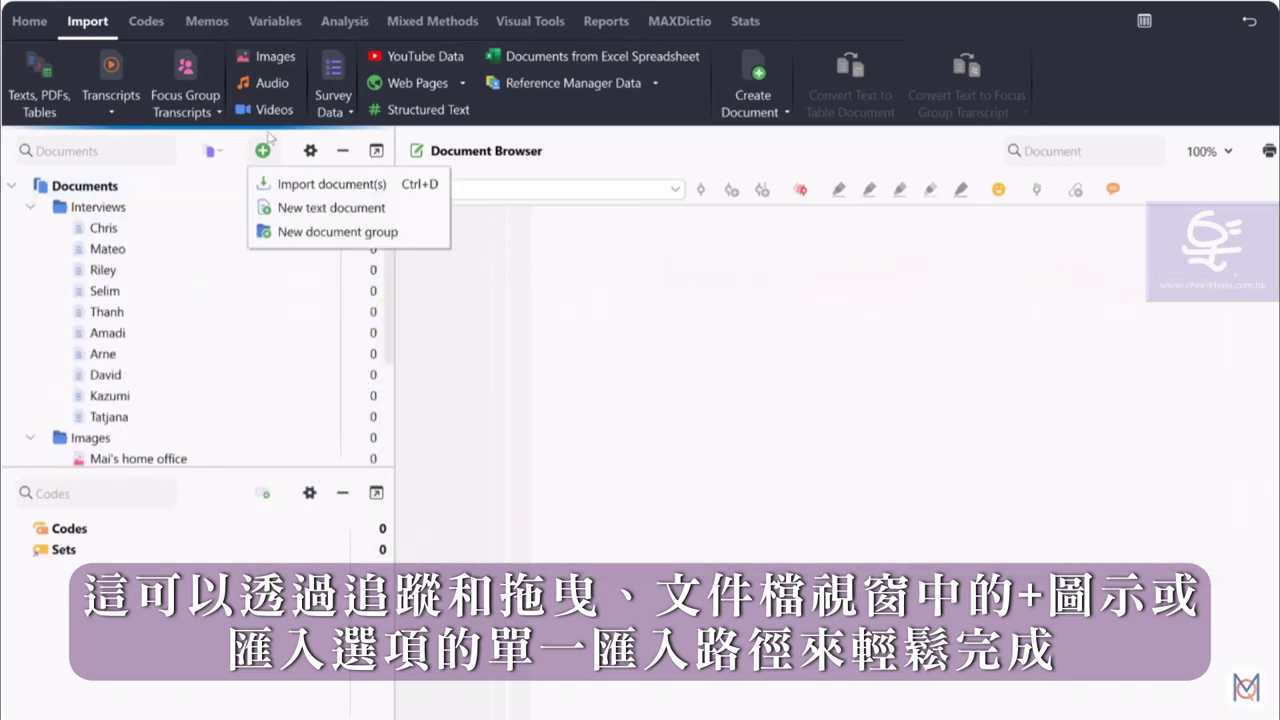
{"action": "left_click", "coordinate": [273, 116]}
{"action": "left_click", "coordinate": [273, 110]}
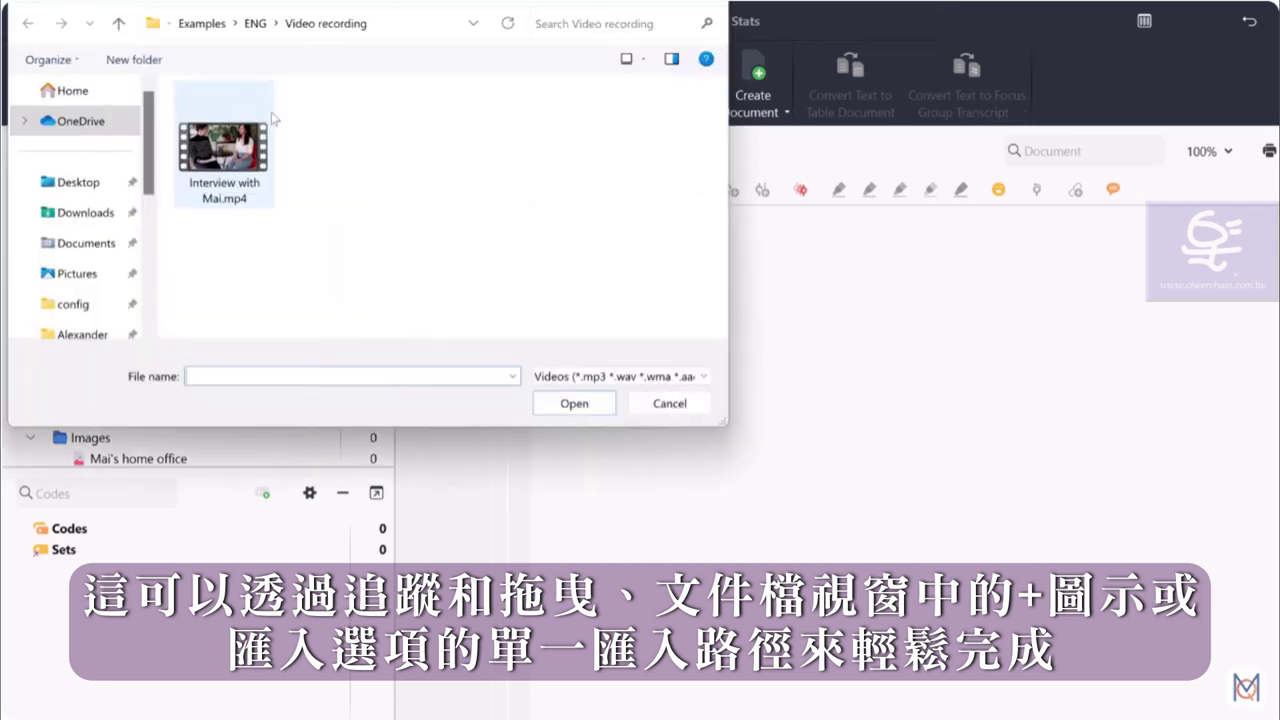
{"action": "left_click", "coordinate": [223, 149]}
{"action": "left_click", "coordinate": [574, 403]}
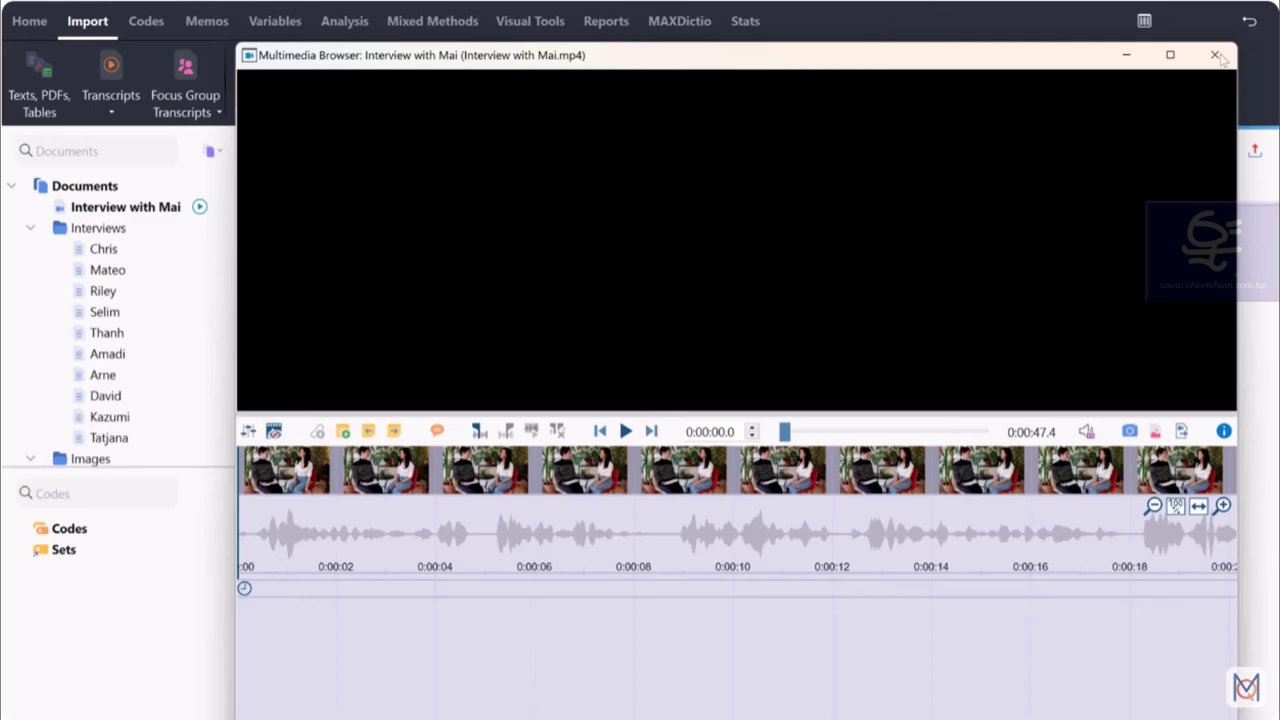
{"action": "left_click", "coordinate": [1215, 55]}
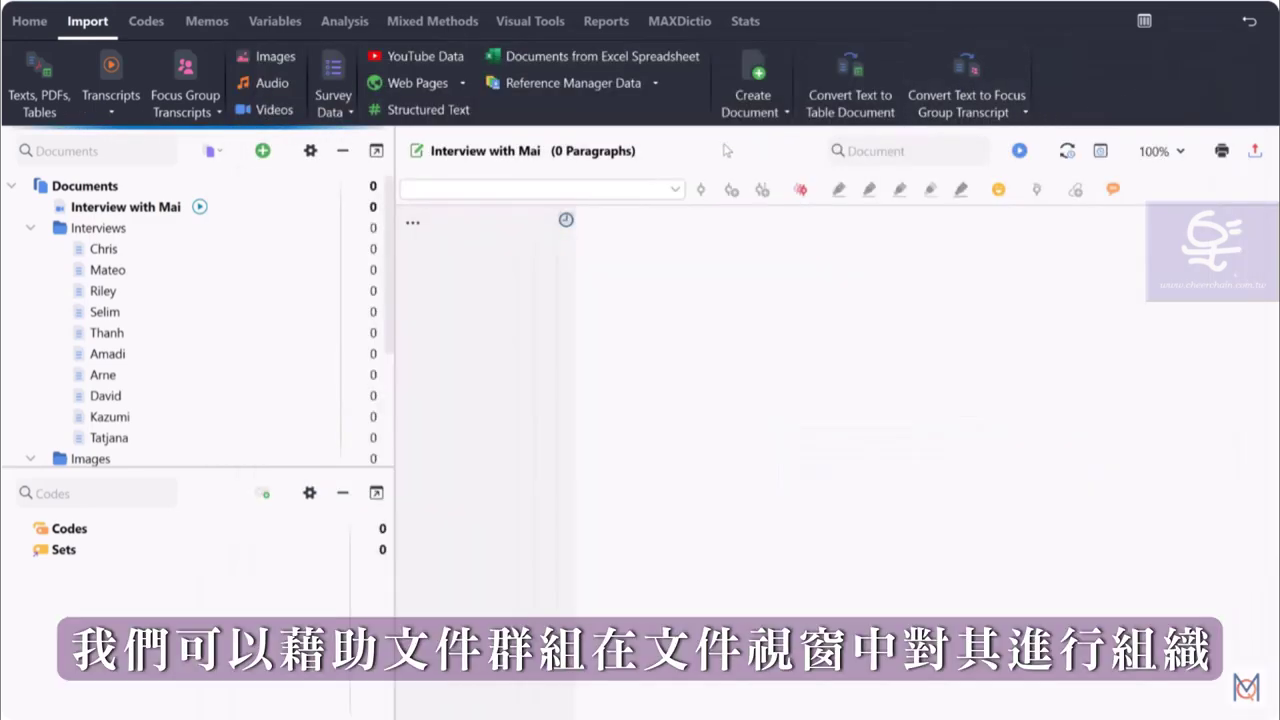
Create a 'Video Interview' group and move Interview with Mai into it.
{"action": "left_click", "coordinate": [263, 151]}
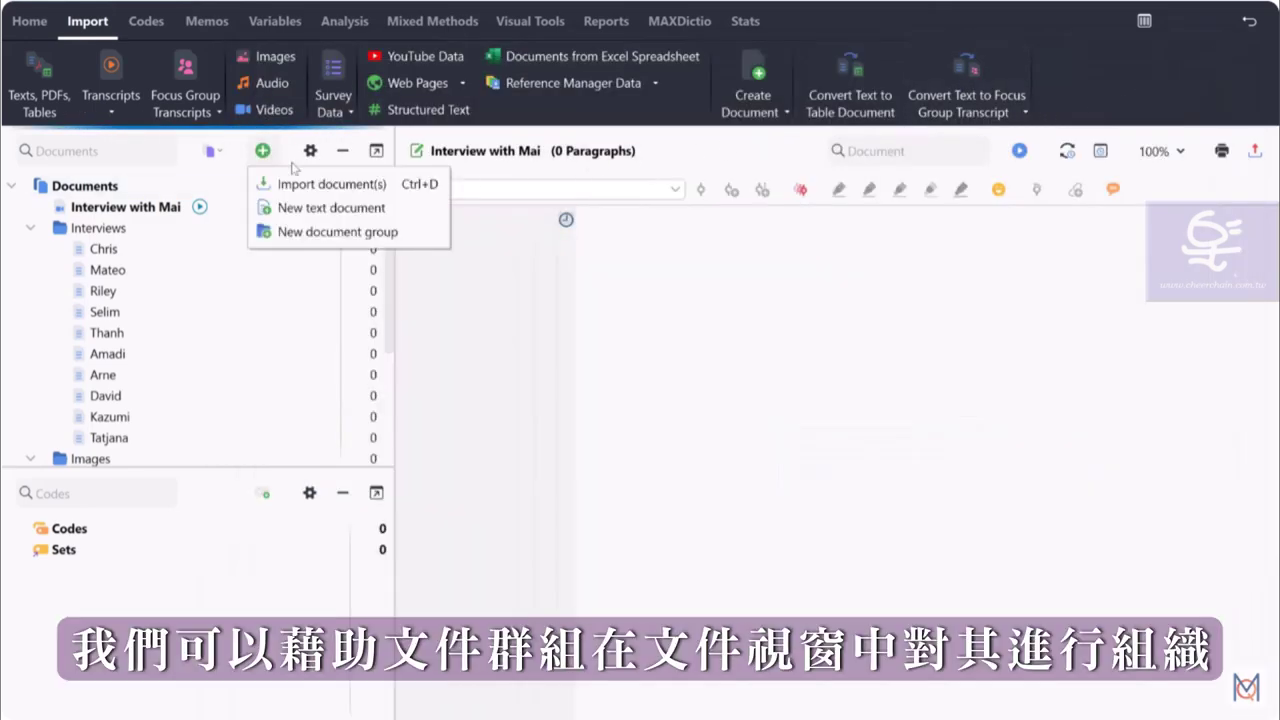
{"action": "left_click", "coordinate": [300, 232]}
{"action": "type", "text": "Video Interview"}
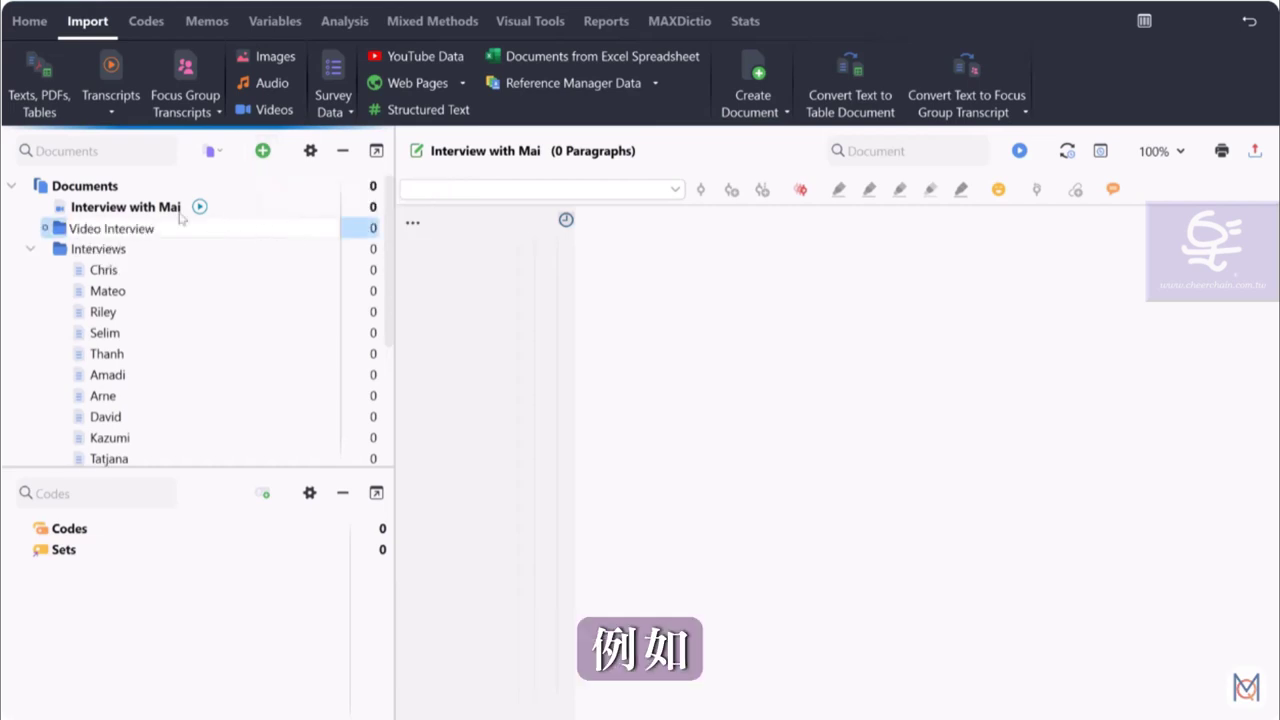
{"action": "left_click", "coordinate": [180, 210]}
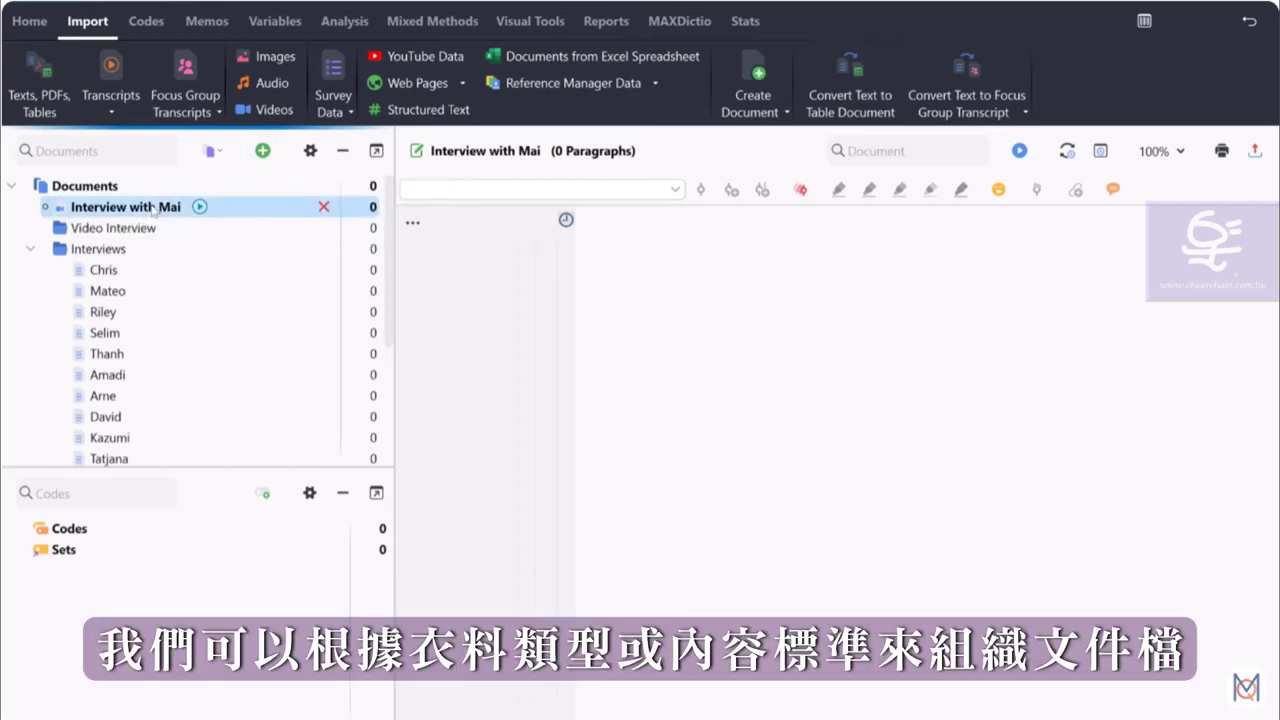
{"action": "left_click_drag", "start_coordinate": [148, 230], "coordinate": [149, 229]}
Create an 'Interviews Berlin' subgroup under Interviews holding Chris through Amadi.
{"action": "left_click", "coordinate": [100, 249]}
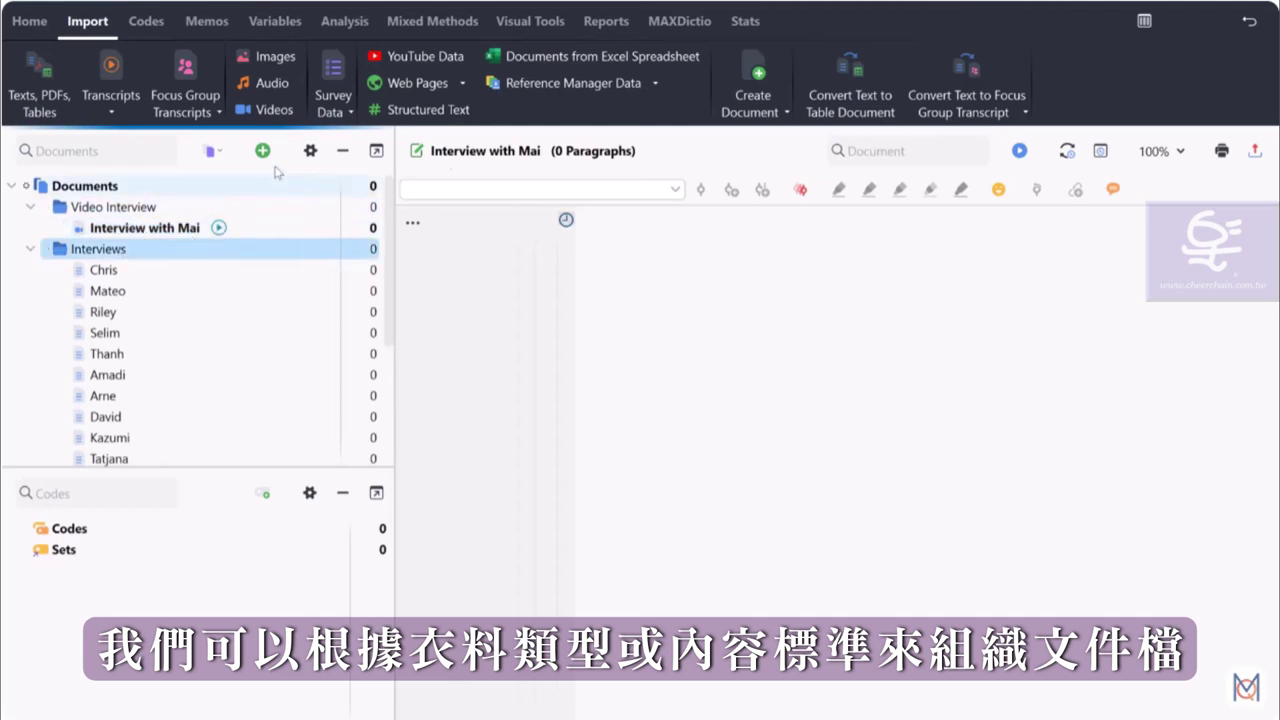
{"action": "left_click", "coordinate": [263, 151]}
{"action": "left_click", "coordinate": [288, 232]}
{"action": "type", "text": "Interviews Berlin"}
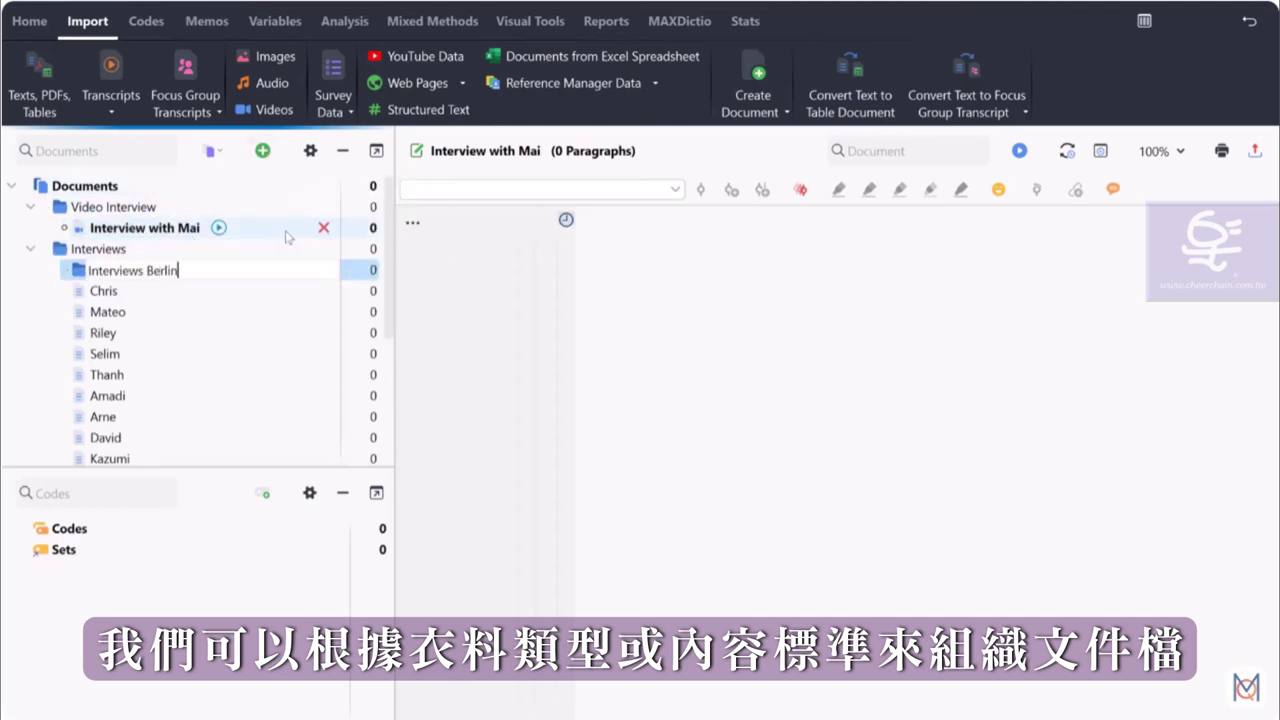
{"action": "left_click", "coordinate": [163, 292]}
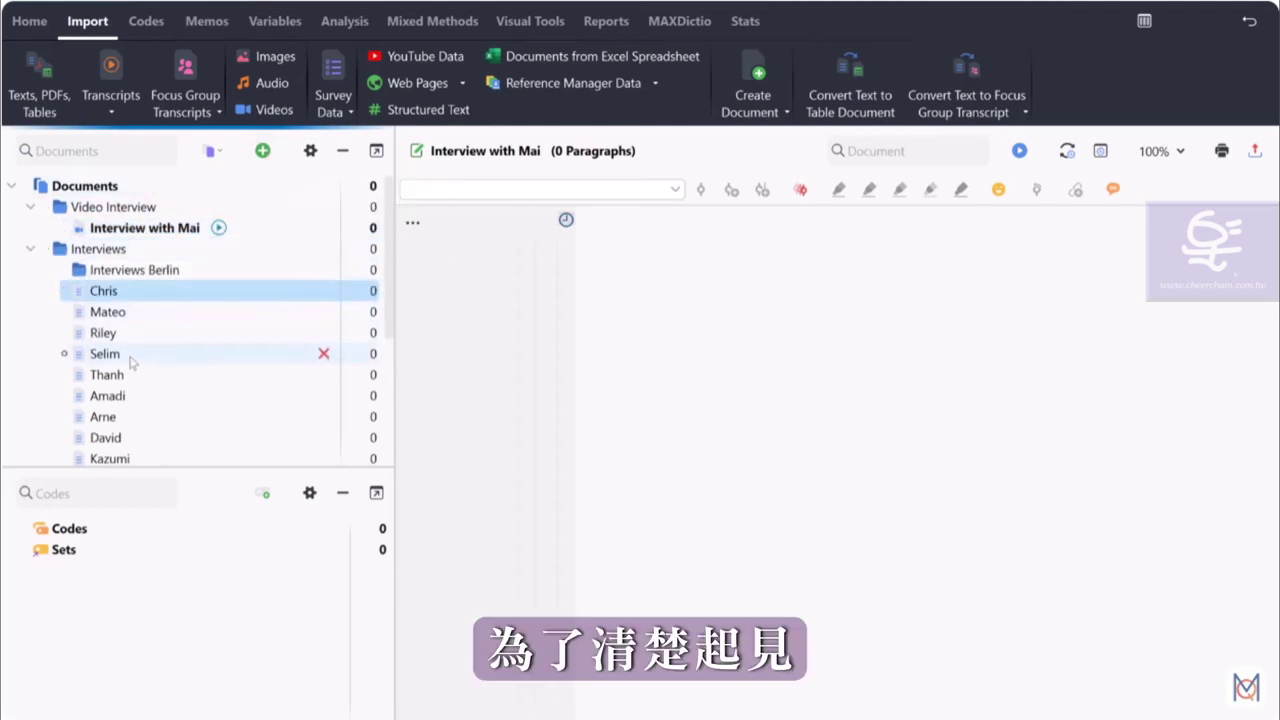
{"action": "left_click", "coordinate": [126, 396], "text": "shift"}
{"action": "left_click_drag", "start_coordinate": [137, 313], "coordinate": [148, 274]}
Create an 'Interviews Hamburg' subgroup holding Arne, David, Kazumi and Tatjana.
{"action": "left_click", "coordinate": [126, 252]}
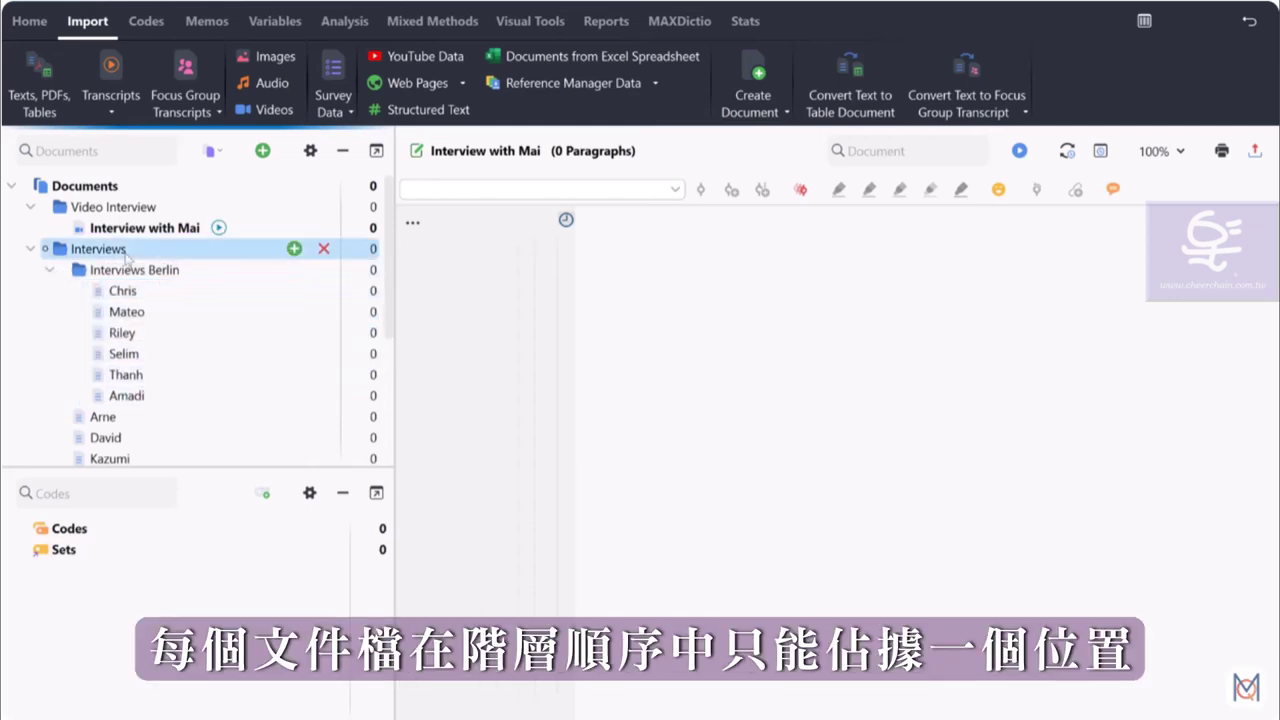
{"action": "left_click", "coordinate": [266, 156]}
{"action": "left_click", "coordinate": [286, 233]}
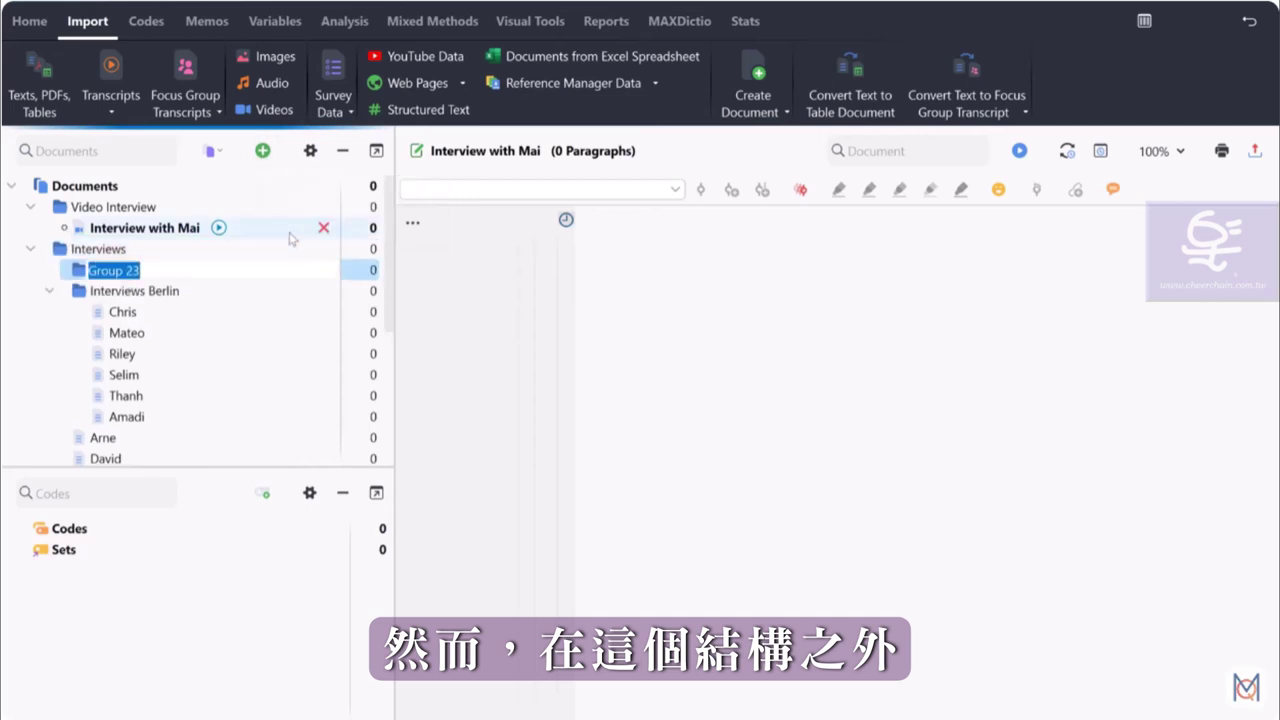
{"action": "type", "text": "Interviews Hamburg"}
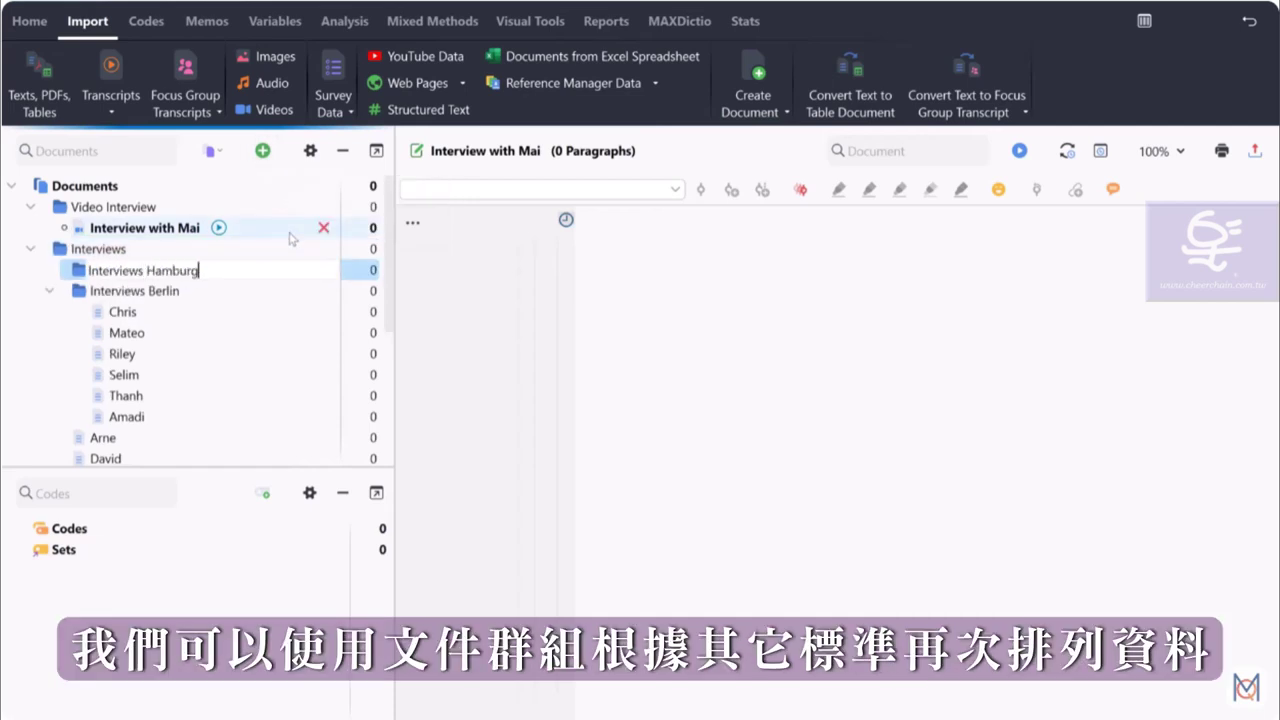
{"action": "key", "text": "Return"}
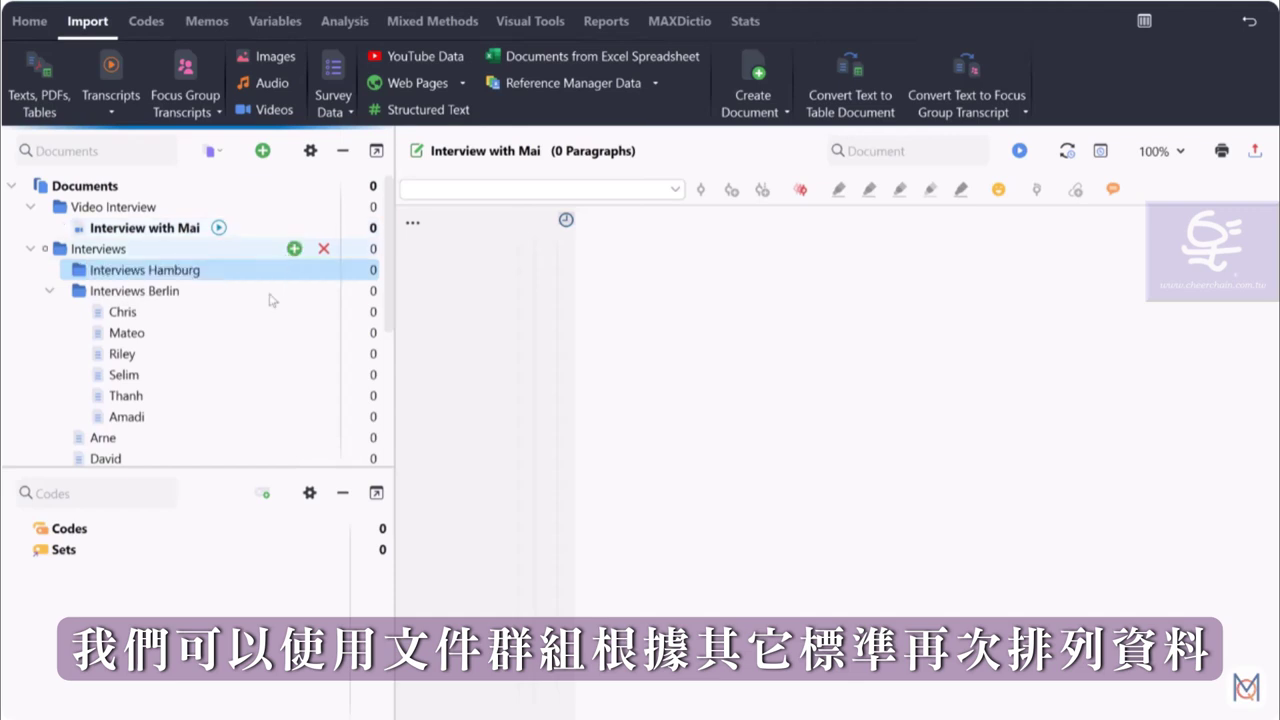
{"action": "scroll", "coordinate": [266, 313], "scroll_direction": "down", "scroll_amount": 2}
{"action": "left_click", "coordinate": [145, 312]}
{"action": "left_click", "coordinate": [110, 374], "text": "shift"}
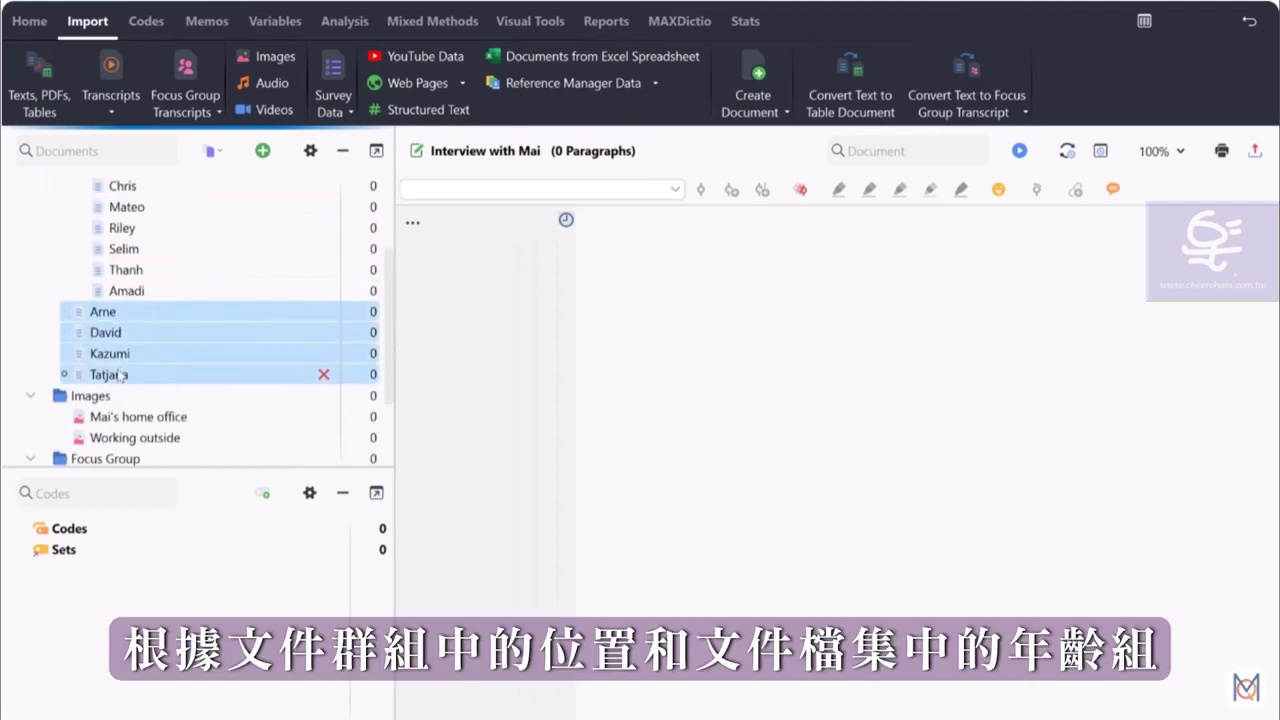
{"action": "scroll", "coordinate": [110, 372], "scroll_direction": "up", "scroll_amount": 2}
{"action": "left_click_drag", "start_coordinate": [98, 425], "coordinate": [122, 272]}
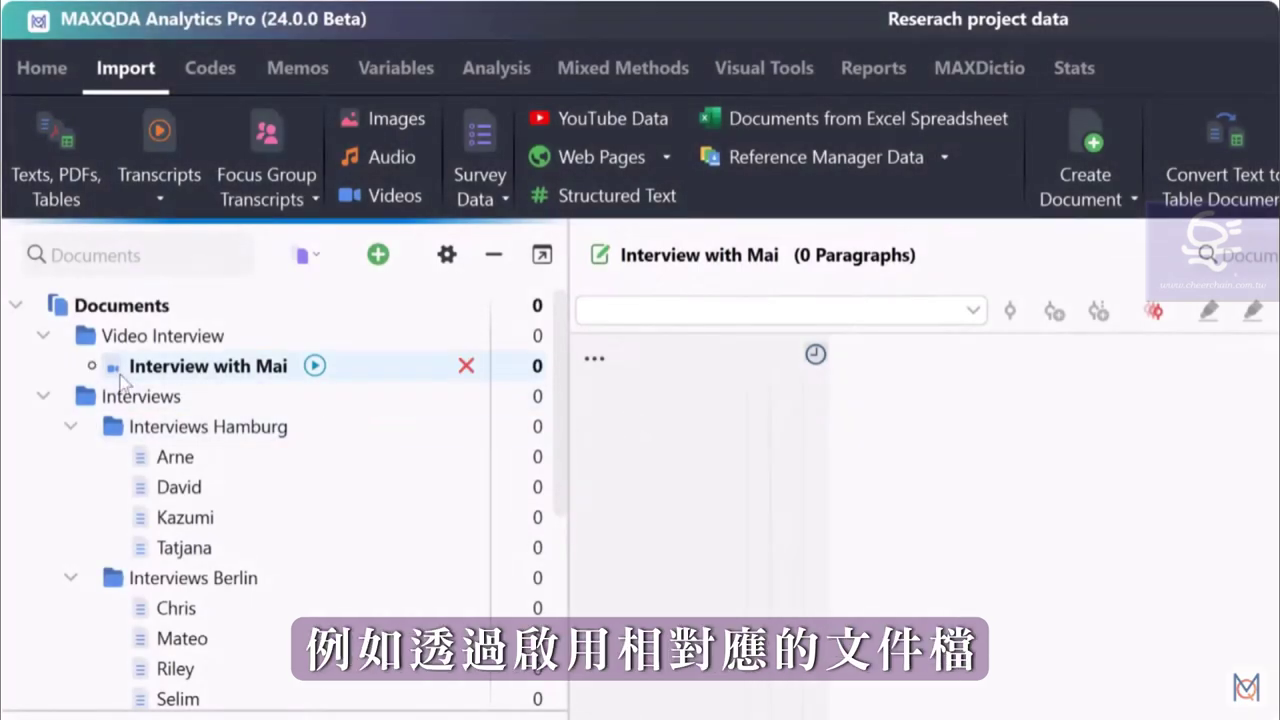
Activate Interview with Mai, David, Kazumi, Selim, Thanh and Mai's home office image.
{"action": "left_click", "coordinate": [92, 366]}
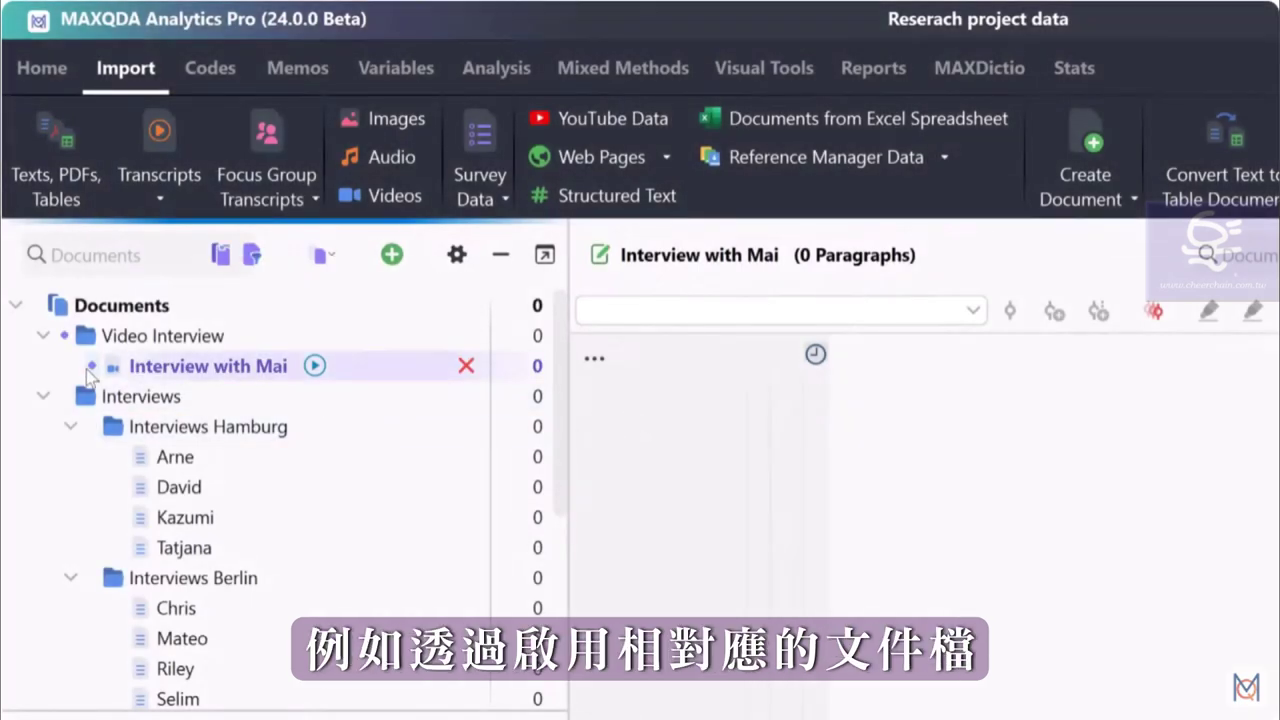
{"action": "left_click", "coordinate": [119, 487]}
{"action": "left_click", "coordinate": [119, 517]}
{"action": "scroll", "coordinate": [118, 518], "scroll_direction": "down", "scroll_amount": 2}
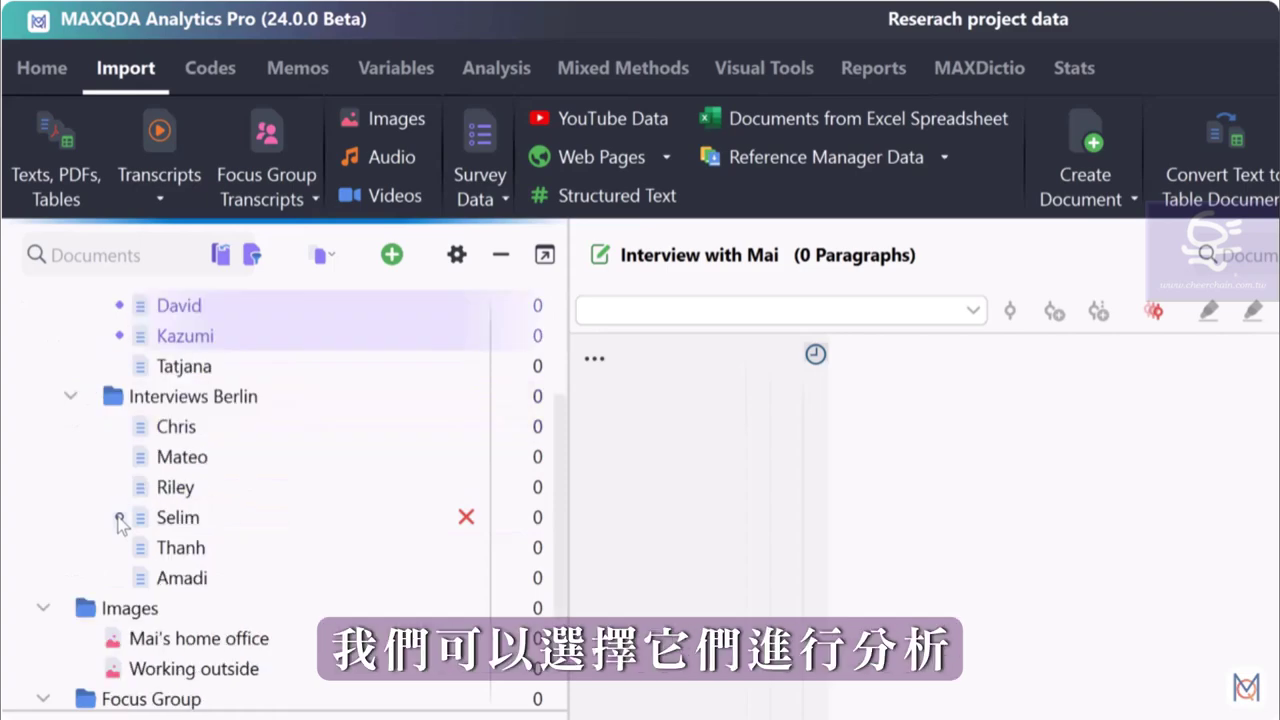
{"action": "left_click", "coordinate": [119, 517]}
{"action": "left_click", "coordinate": [118, 547]}
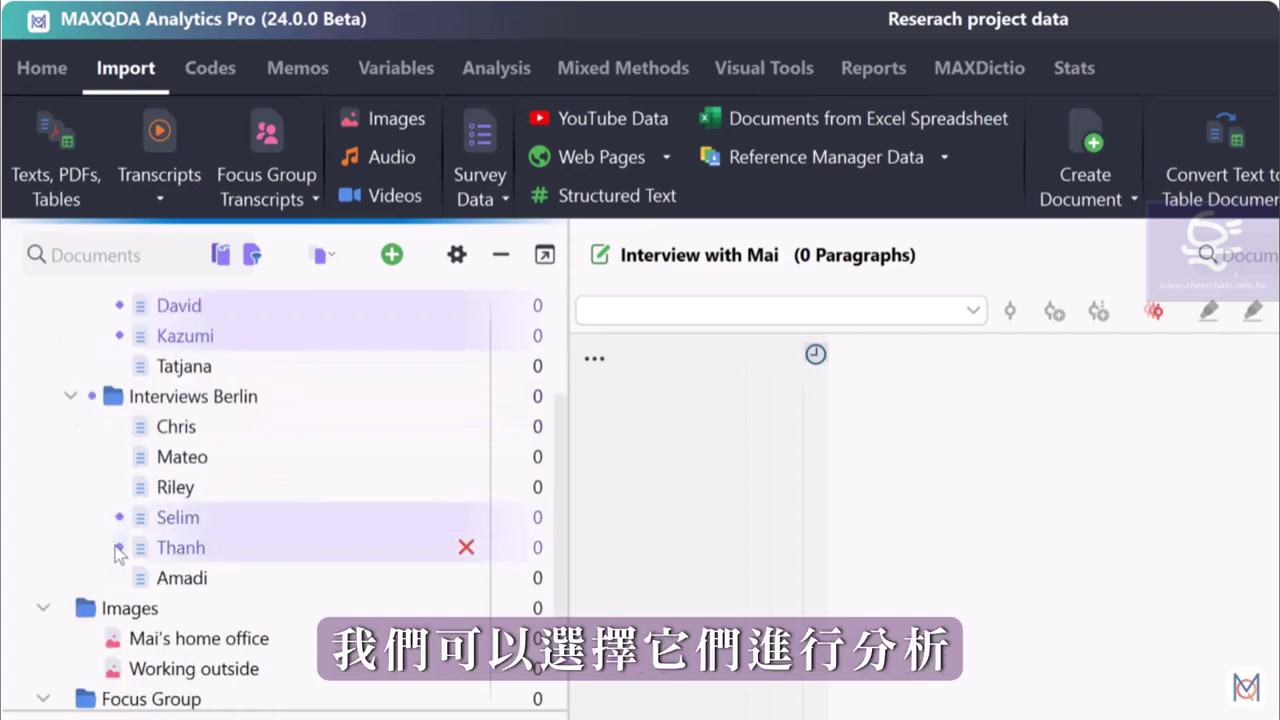
{"action": "left_click", "coordinate": [94, 639]}
Save the activated documents as a new set named 'Working from home'.
{"action": "scroll", "coordinate": [93, 642], "scroll_direction": "down", "scroll_amount": 2}
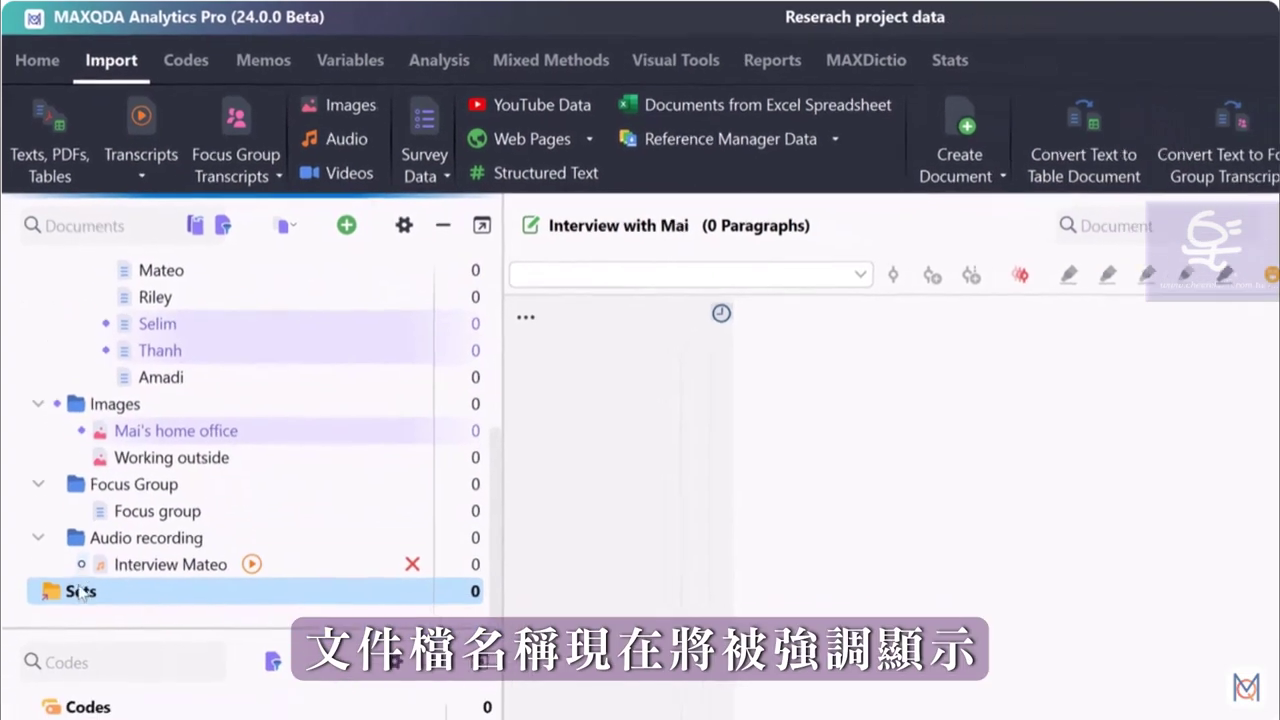
{"action": "right_click", "coordinate": [90, 640]}
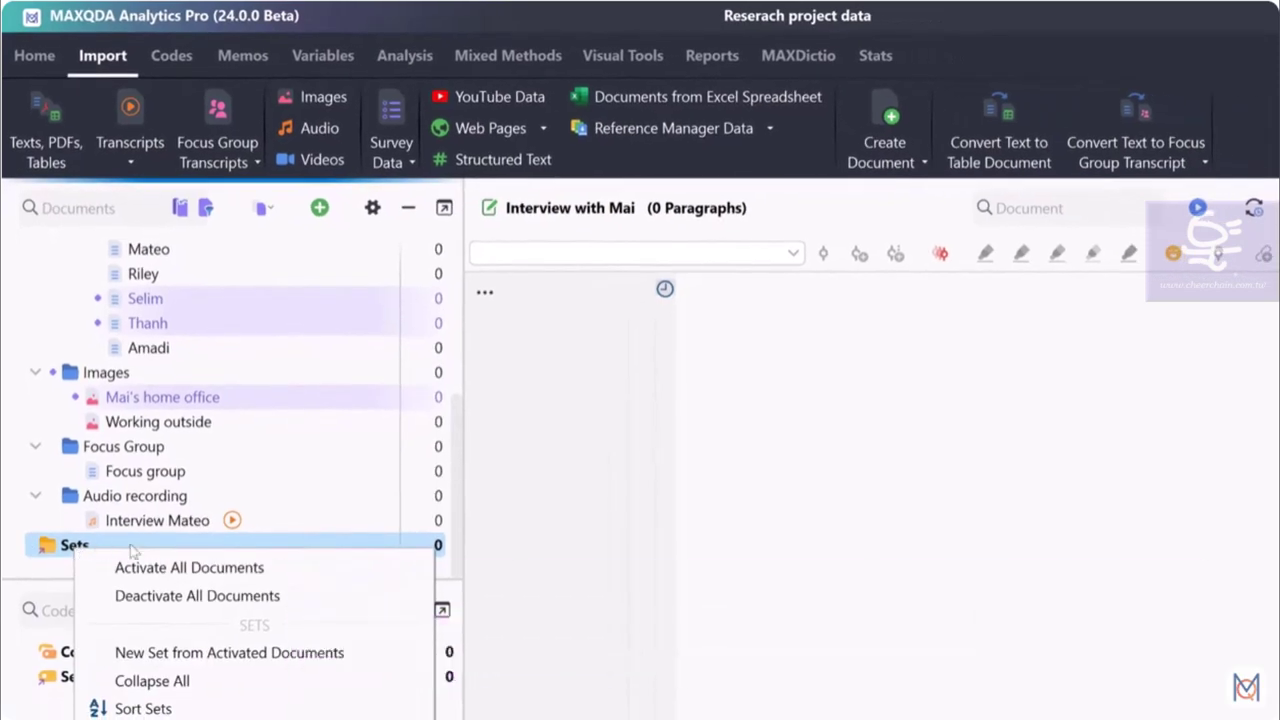
{"action": "left_click", "coordinate": [180, 622]}
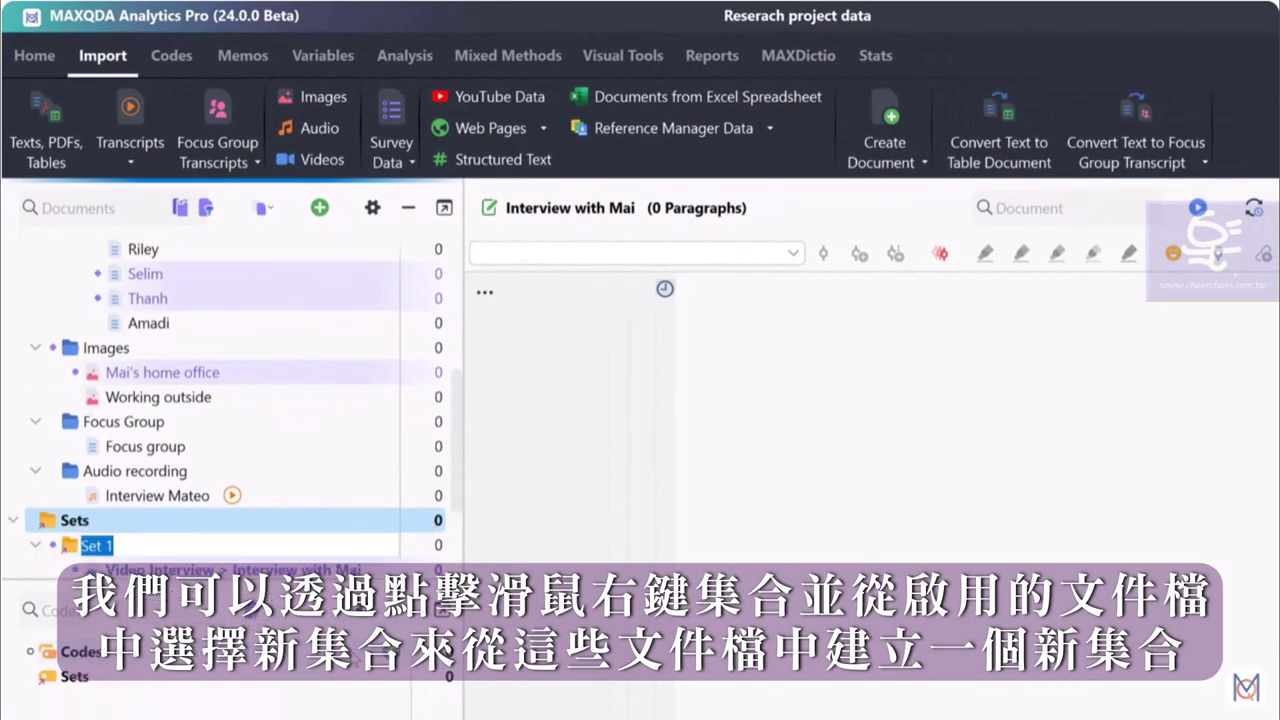
{"action": "type", "text": "Working fr"}
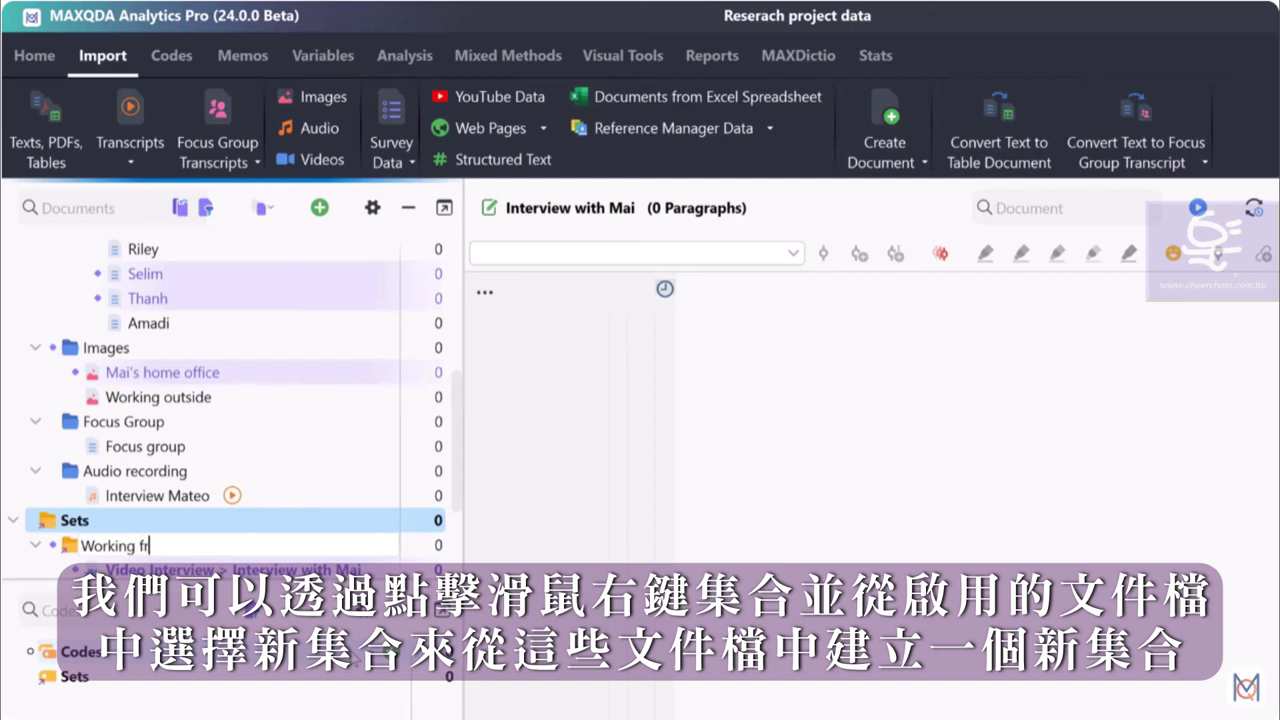
{"action": "type", "text": "om home"}
{"action": "key", "text": "Return"}
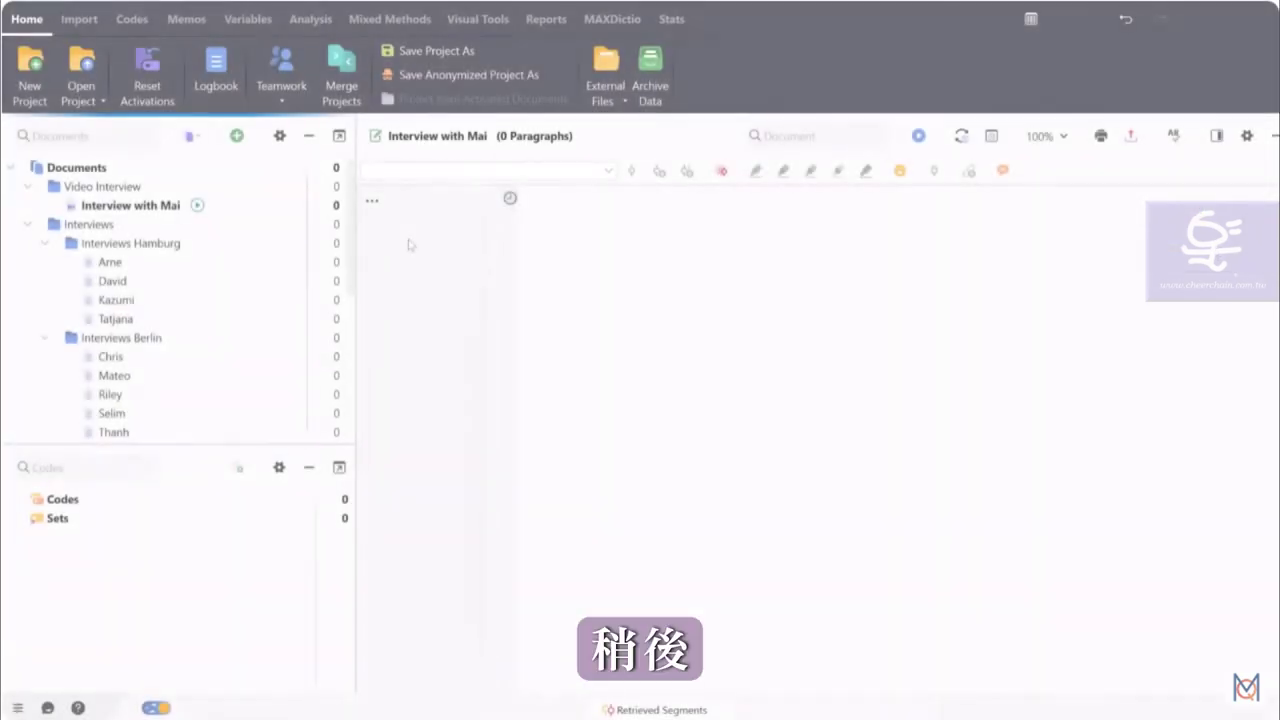
Open the Document Variables data editor listing Age and Employment status for all 15 documents.
{"action": "left_click", "coordinate": [238, 22]}
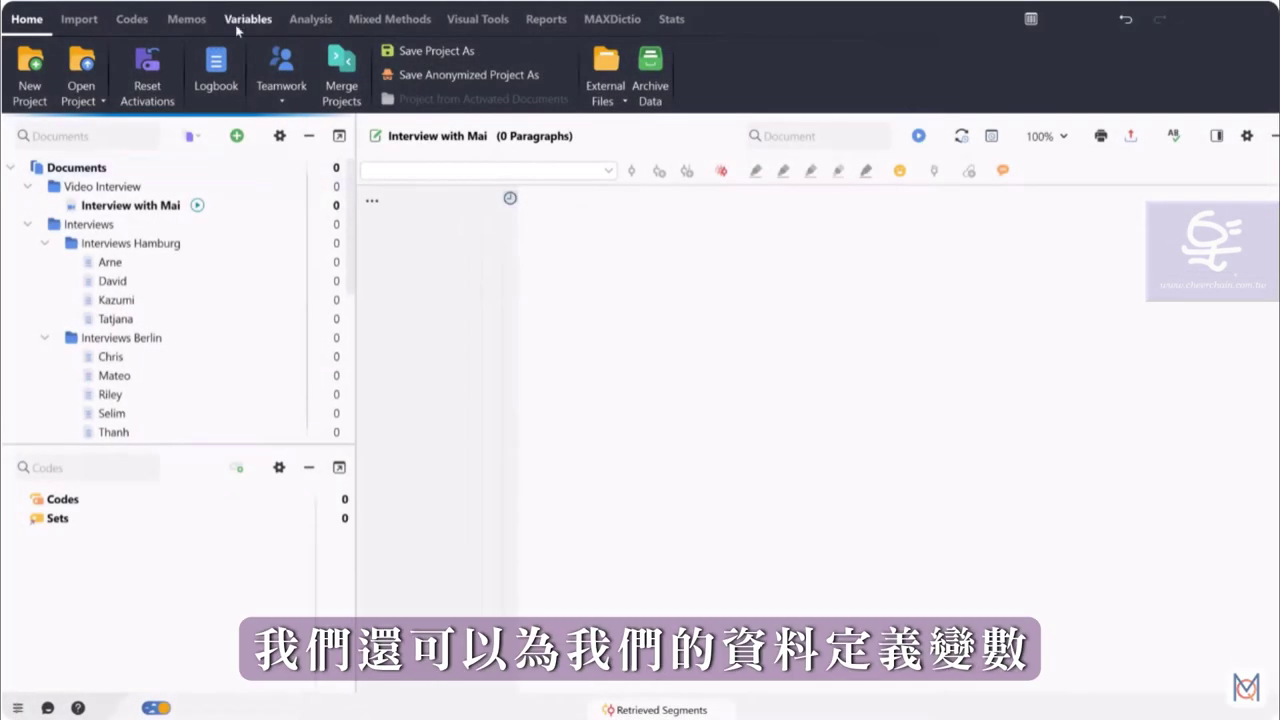
{"action": "left_click", "coordinate": [168, 87]}
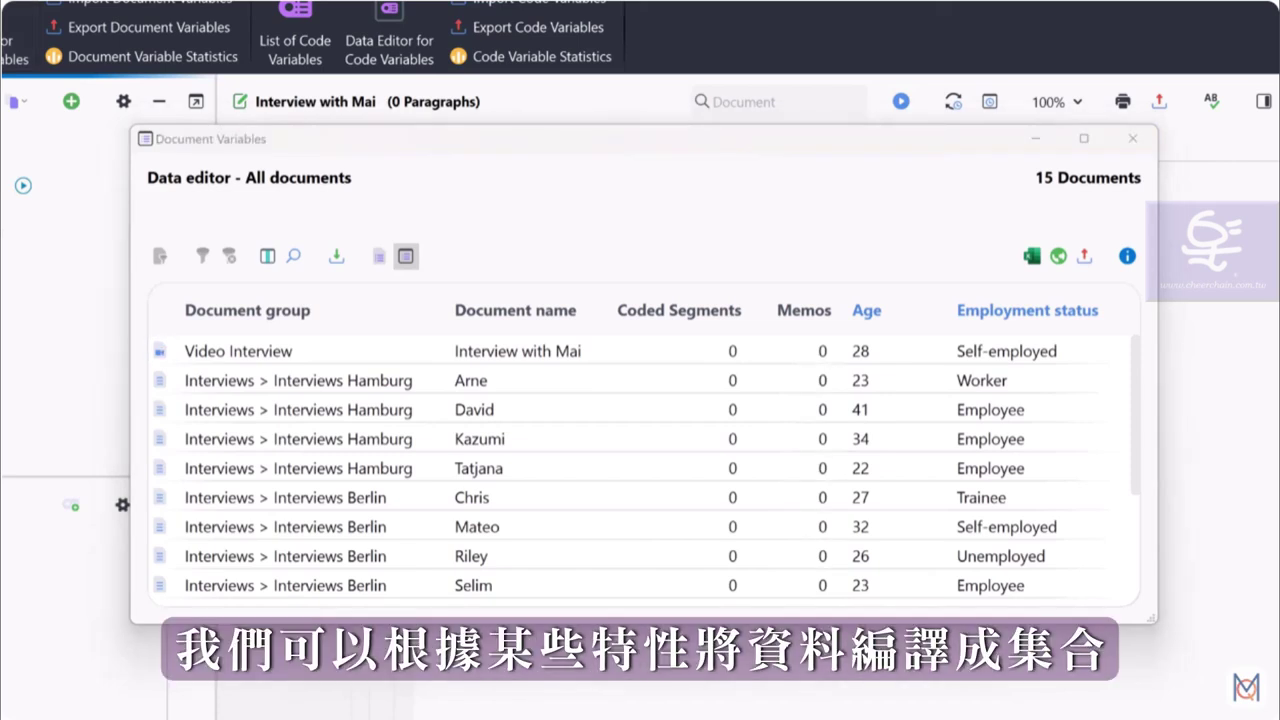
Activate documents by variable with Age > 30 and save them as the set 'Age>30'.
{"action": "left_click", "coordinate": [1132, 138]}
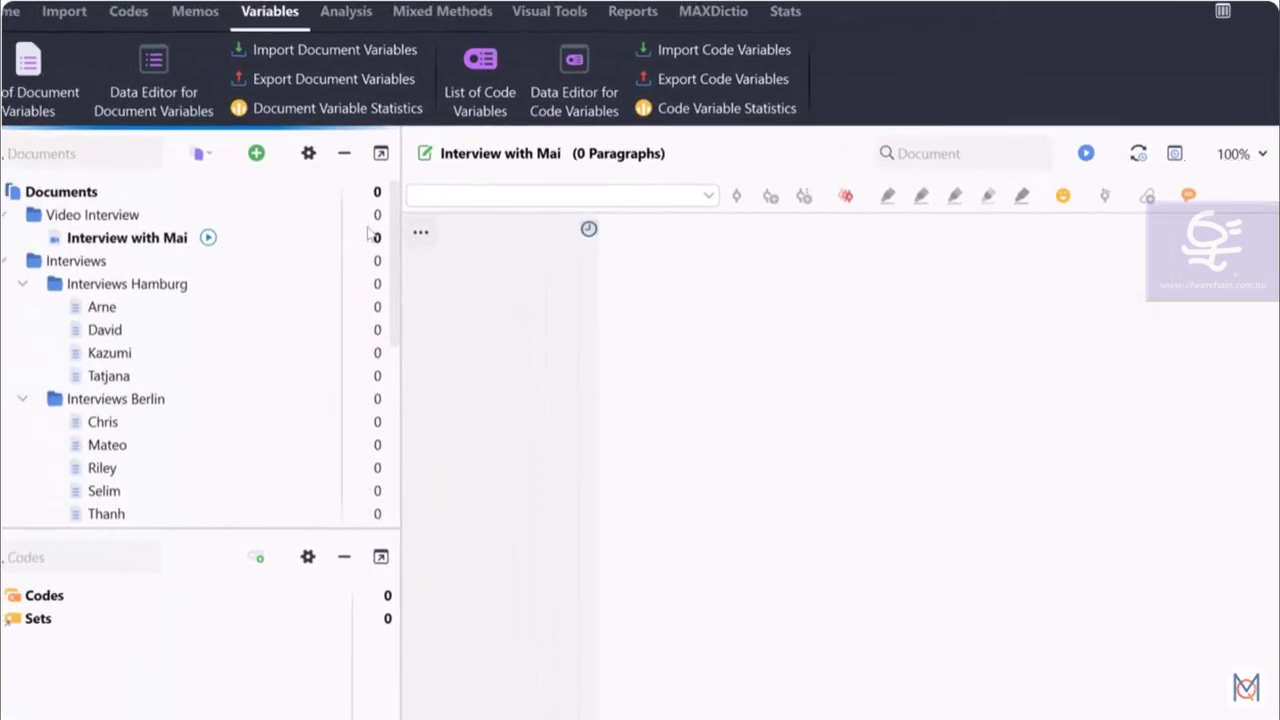
{"action": "left_click", "coordinate": [120, 131]}
{"action": "left_click", "coordinate": [258, 197]}
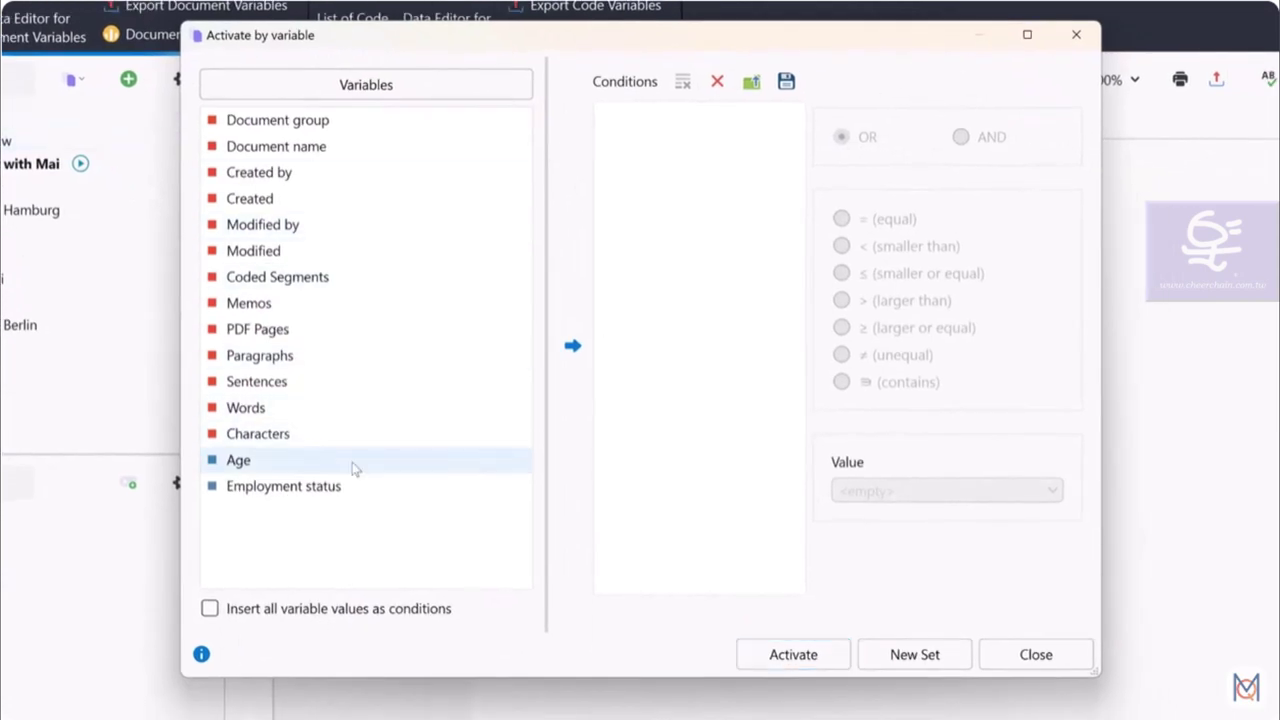
{"action": "left_click", "coordinate": [352, 462]}
{"action": "left_click", "coordinate": [572, 346]}
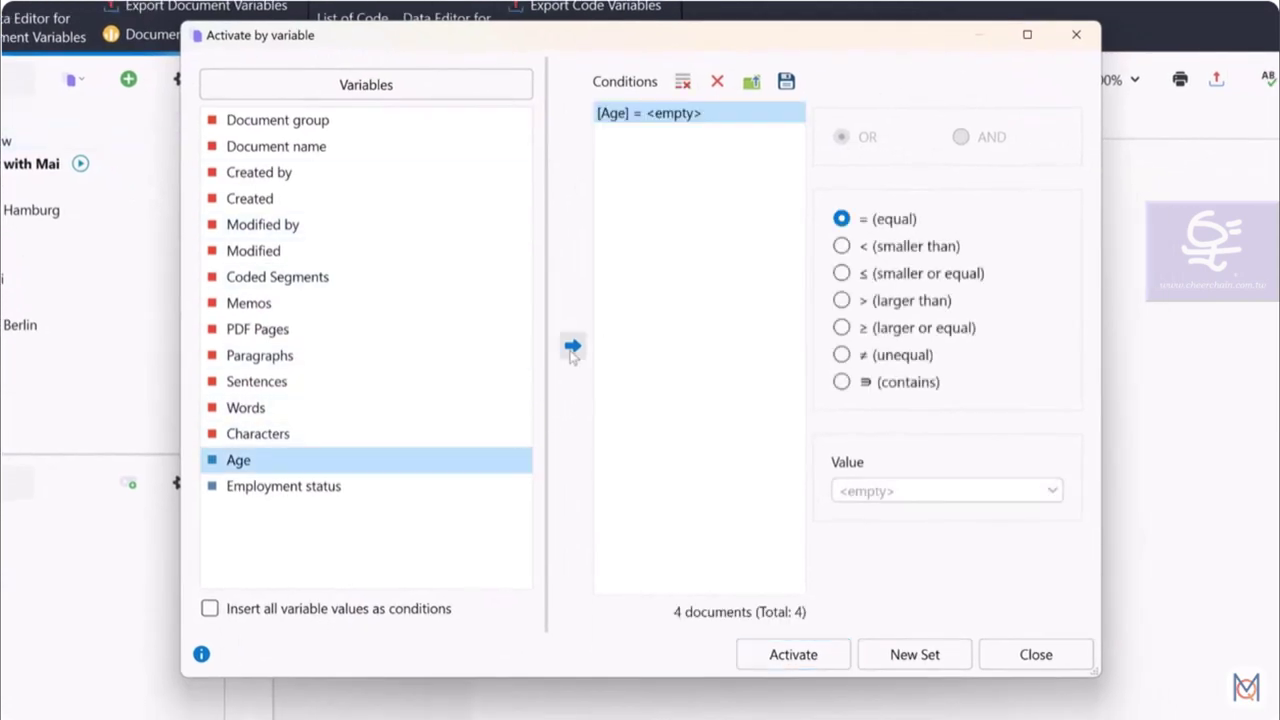
{"action": "left_click", "coordinate": [841, 300]}
{"action": "type", "text": "30"}
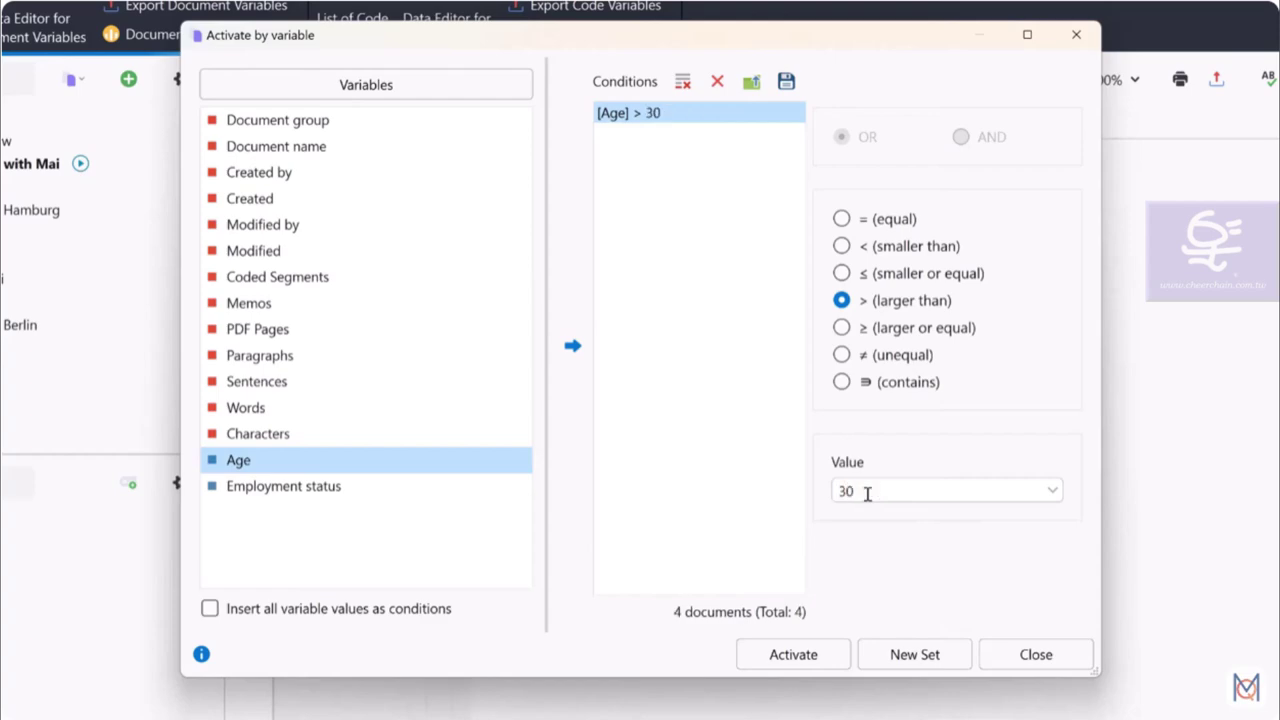
{"action": "left_click", "coordinate": [955, 654]}
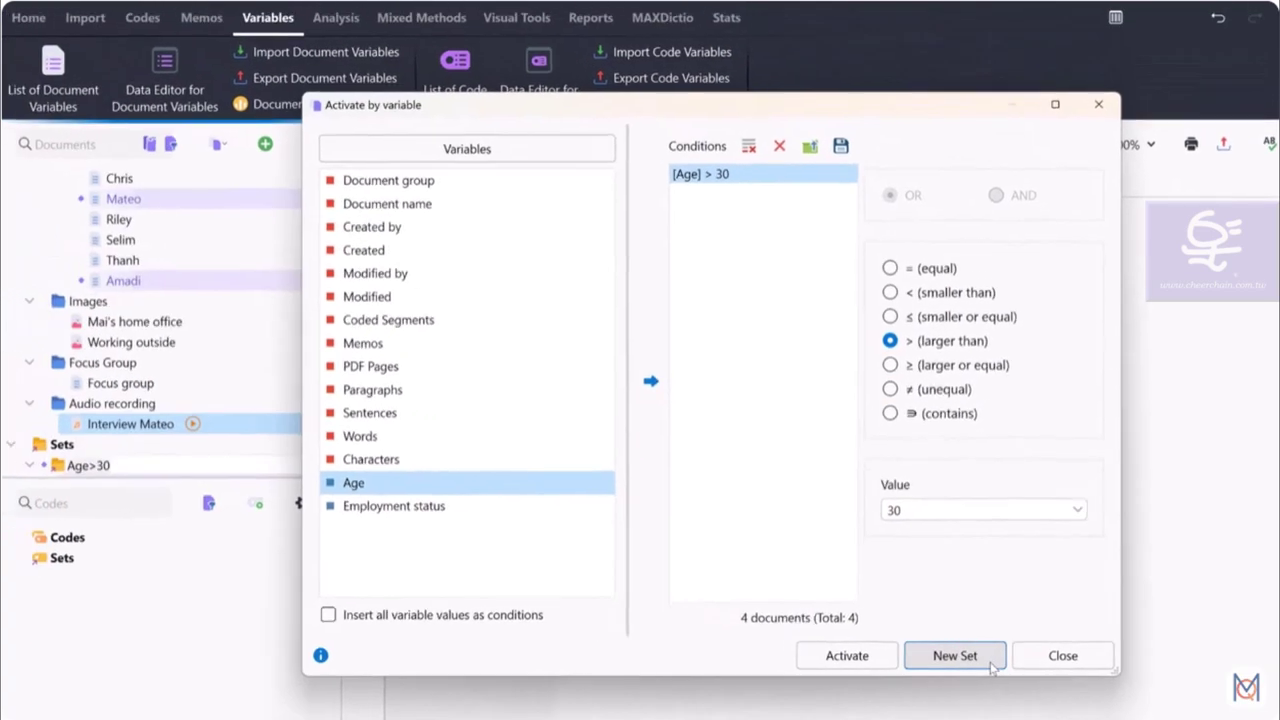
{"action": "left_click", "coordinate": [1063, 655]}
{"action": "scroll", "coordinate": [283, 340], "scroll_direction": "down", "scroll_amount": 1}
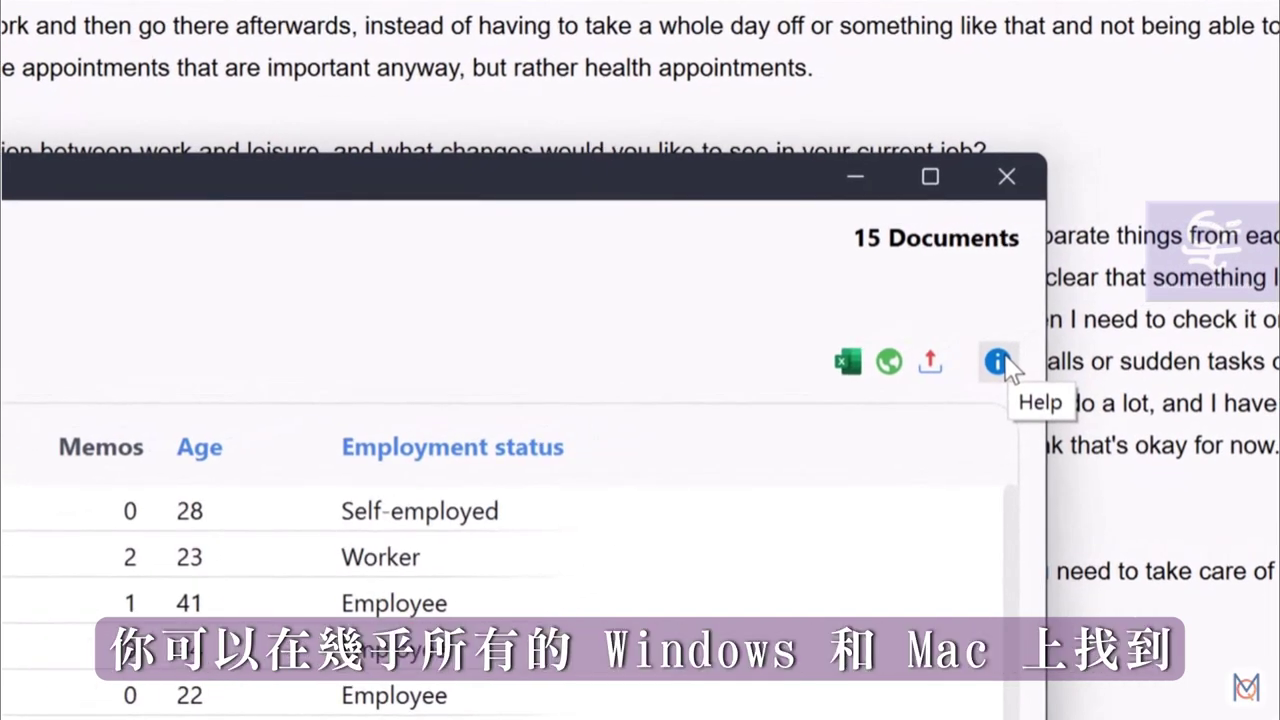
Open the online manual page on document and code variables and scroll to its Document variables section.
{"action": "left_click", "coordinate": [998, 362]}
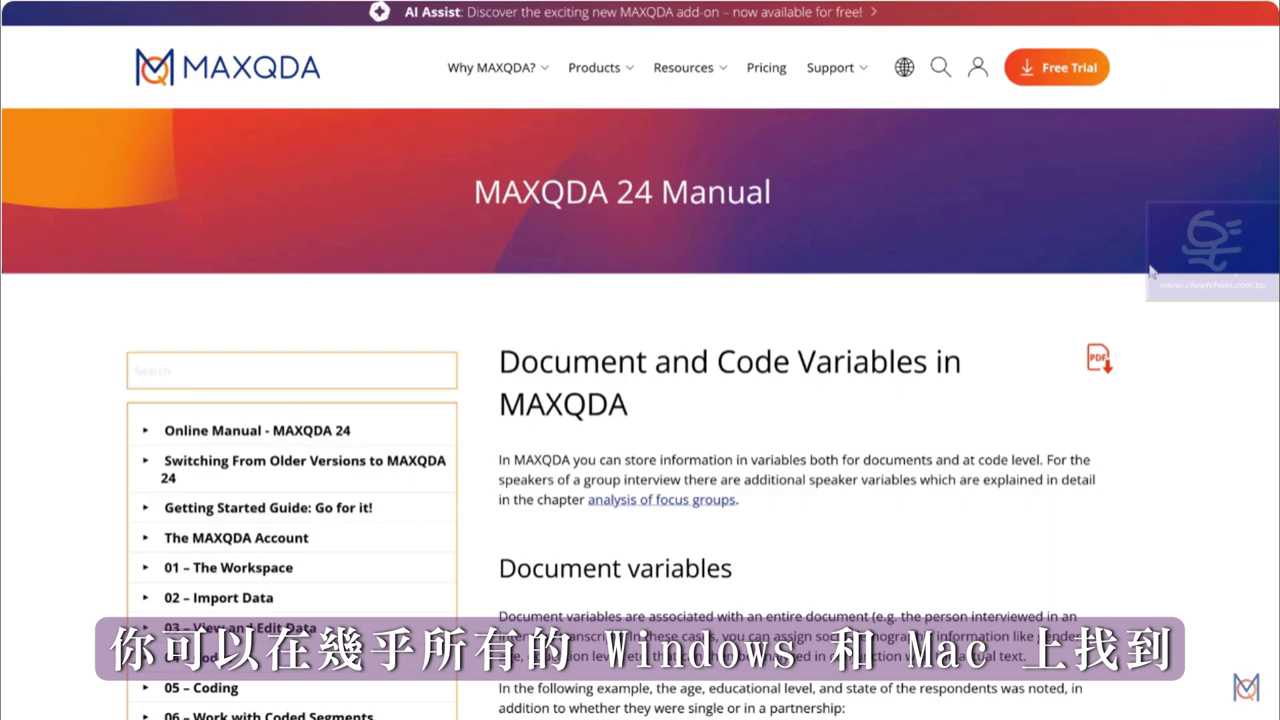
{"action": "scroll", "coordinate": [1150, 270], "scroll_direction": "down", "scroll_amount": 5}
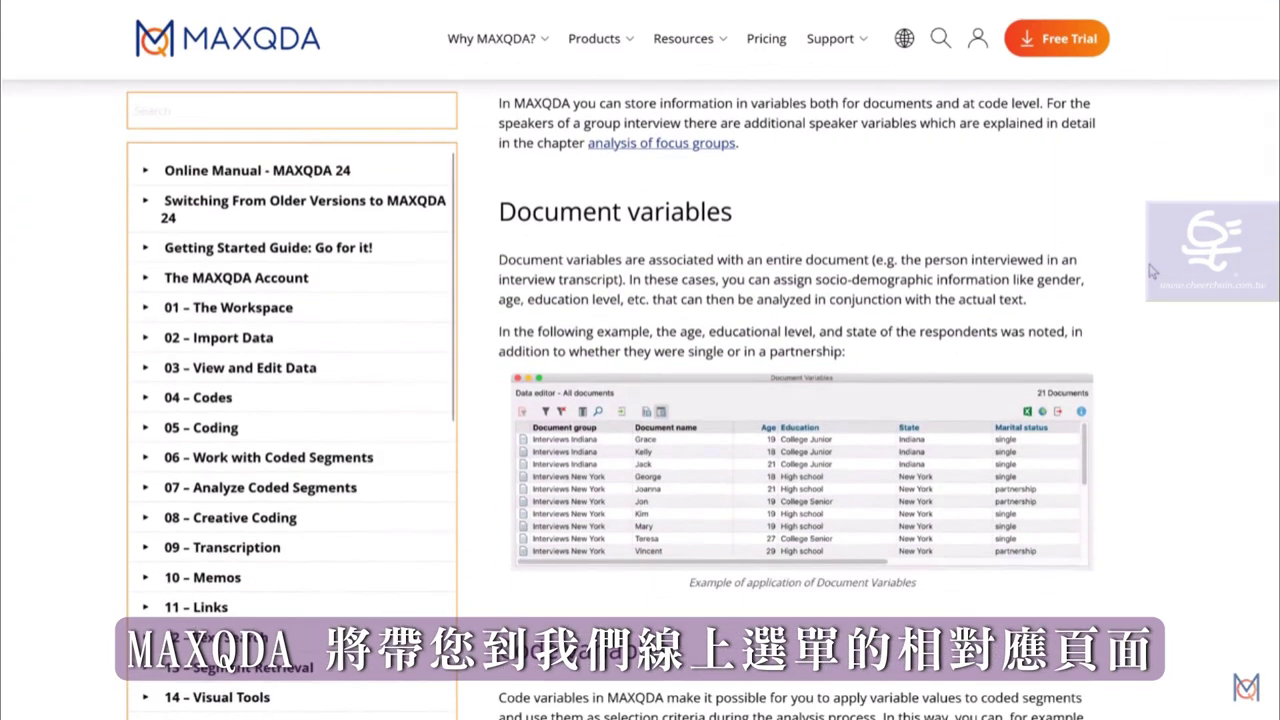
{"action": "scroll", "coordinate": [1150, 270], "scroll_direction": "down", "scroll_amount": 7}
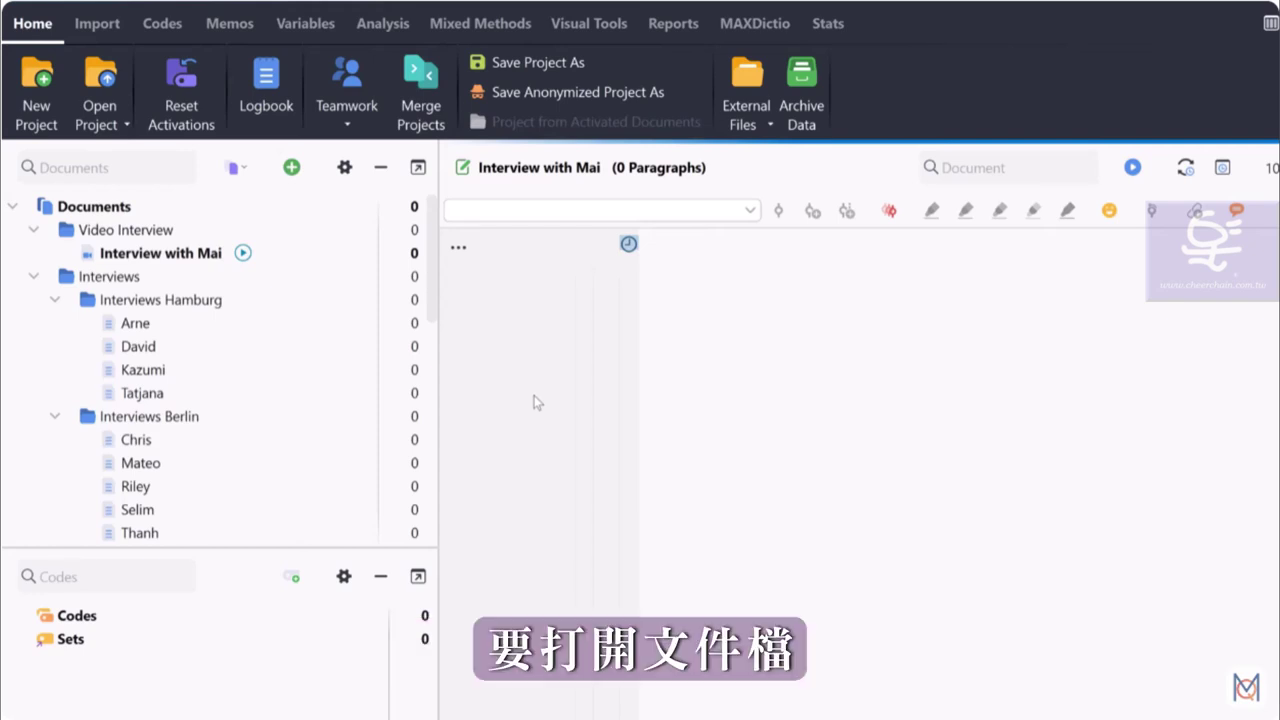
In Arne's interview, make the 'Interview Arne' title 14 pt and centred in Edit mode.
{"action": "double_click", "coordinate": [135, 323]}
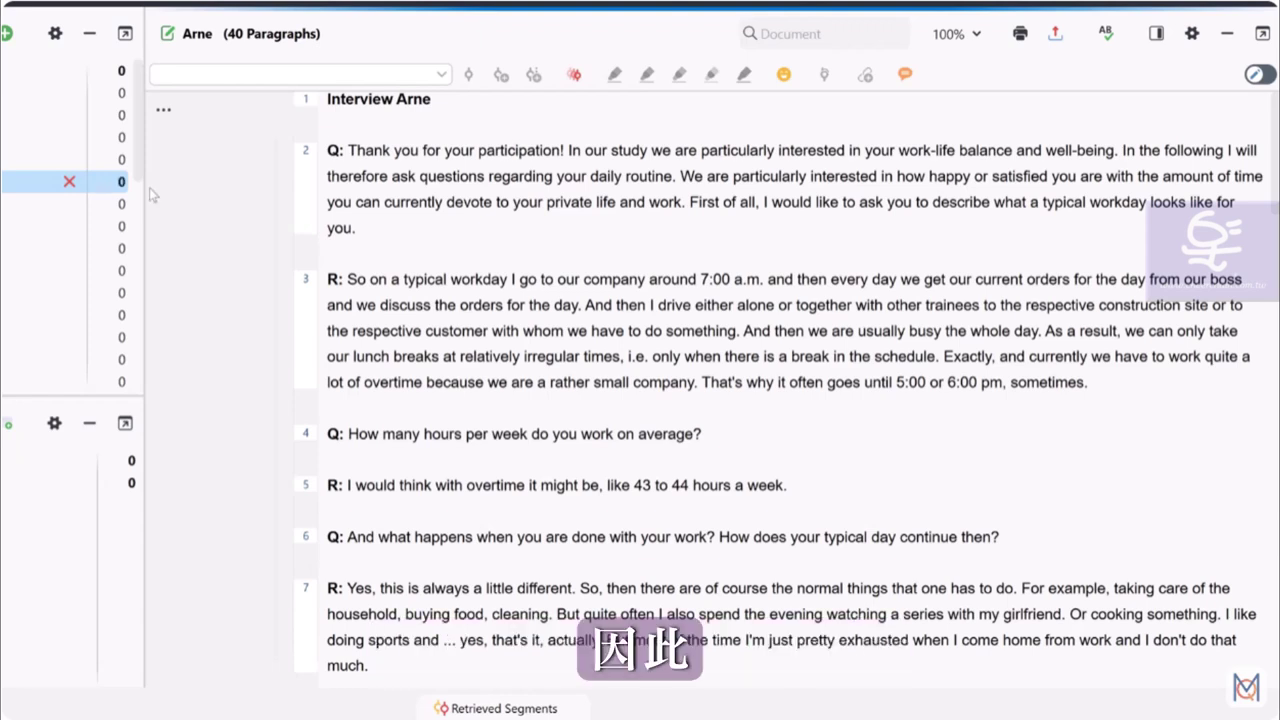
{"action": "left_click", "coordinate": [1257, 76]}
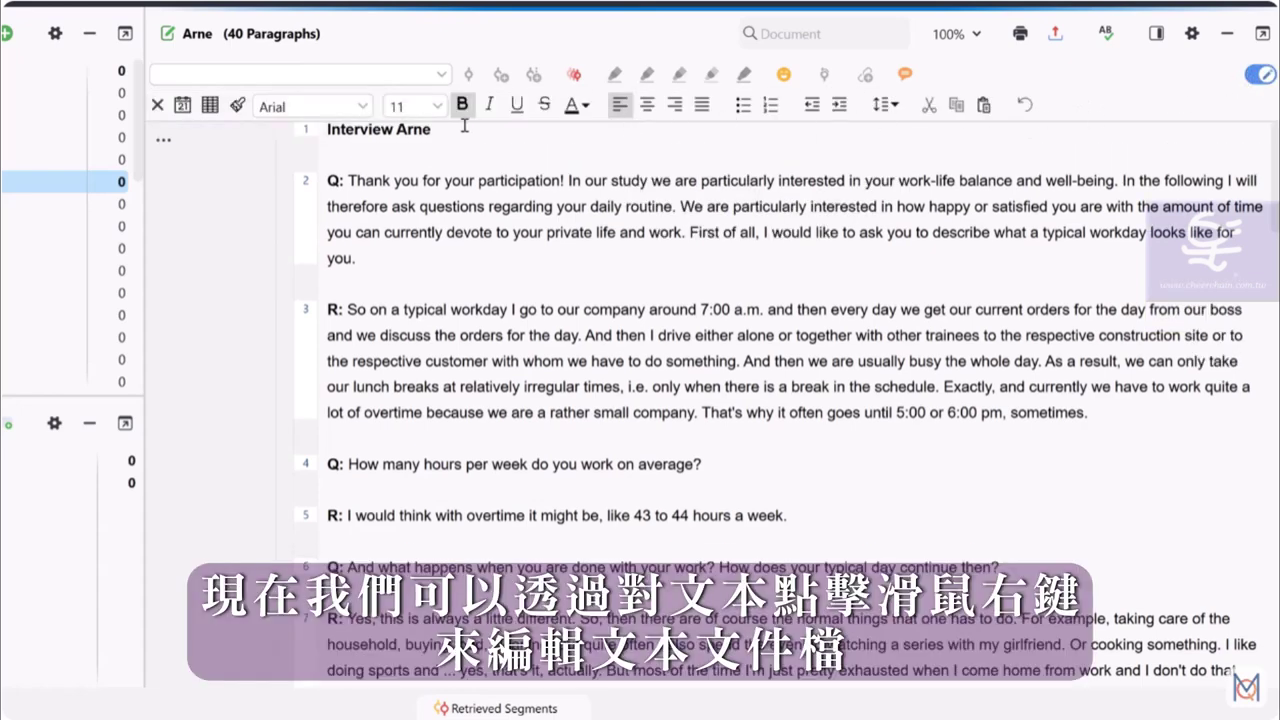
{"action": "left_click_drag", "start_coordinate": [464, 125], "coordinate": [325, 131]}
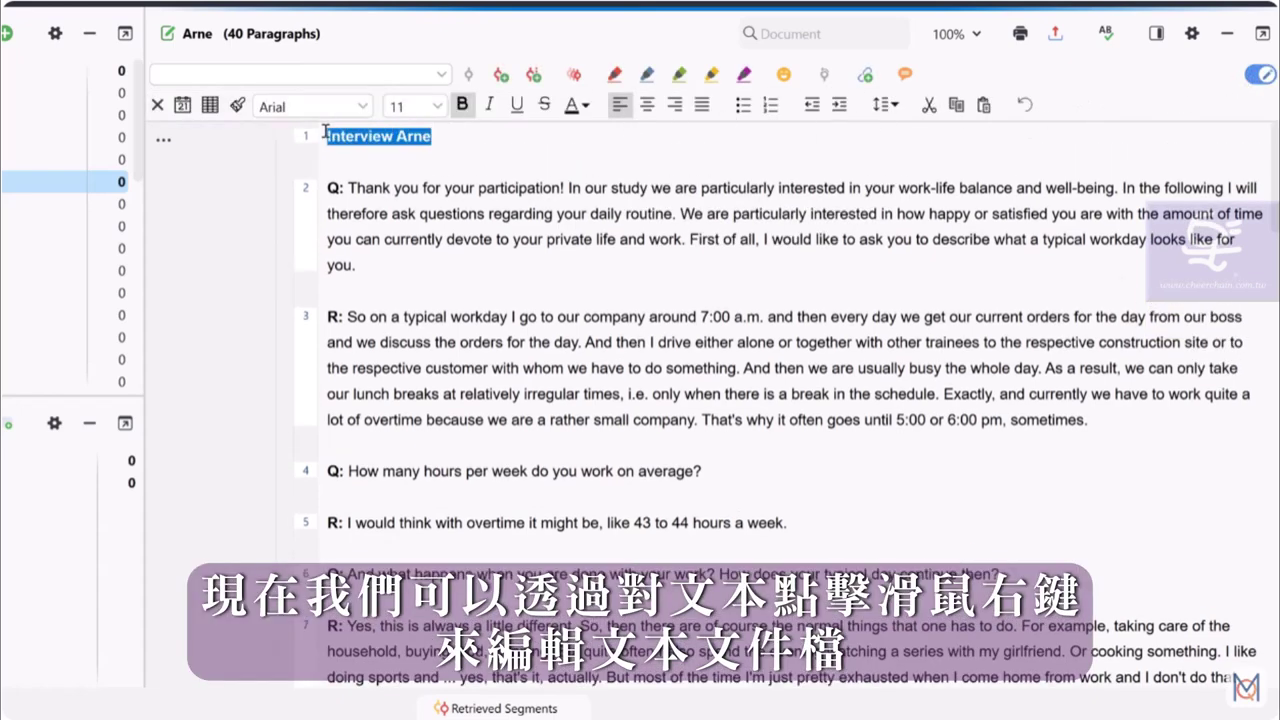
{"action": "left_click", "coordinate": [439, 105]}
{"action": "left_click", "coordinate": [421, 347]}
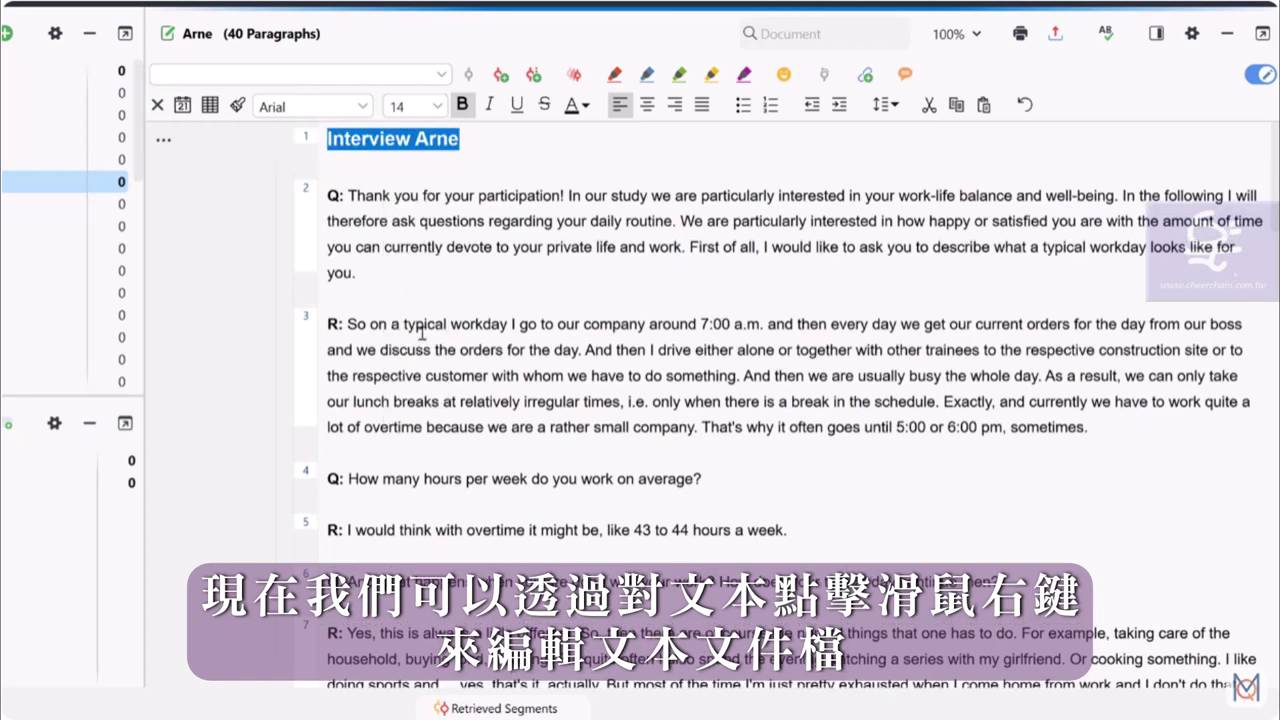
{"action": "left_click", "coordinate": [647, 105]}
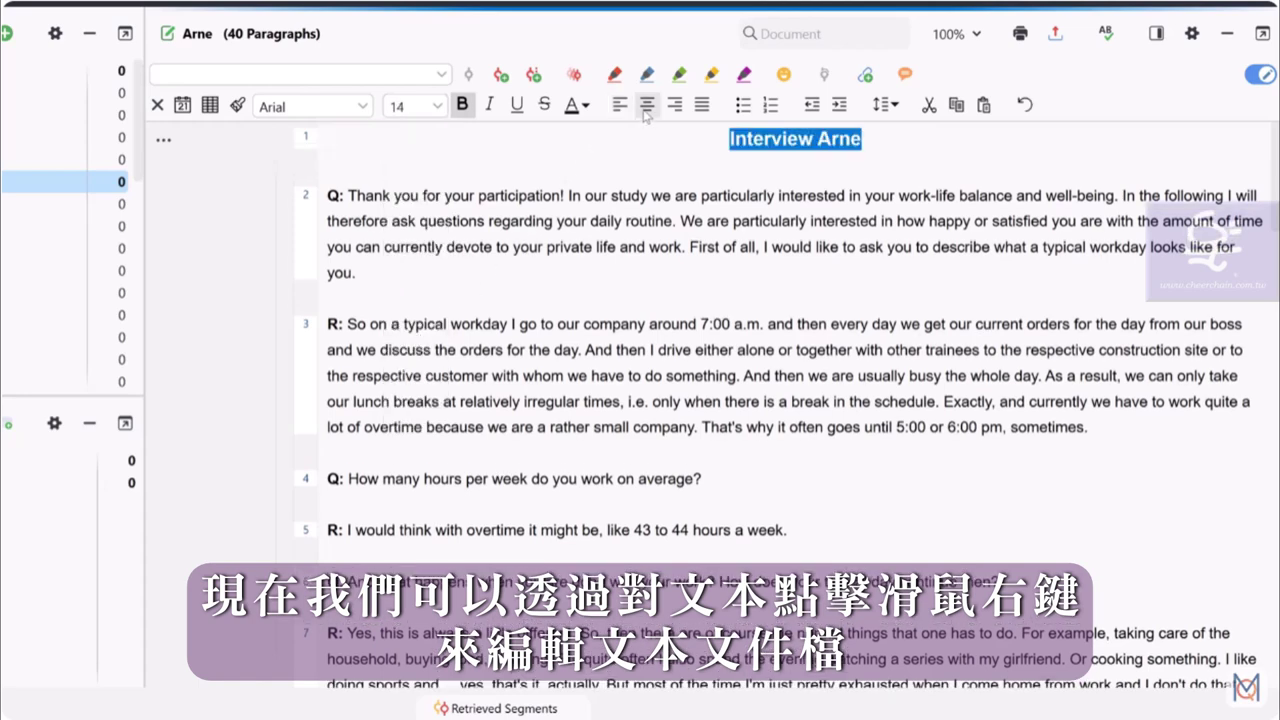
{"action": "left_click", "coordinate": [642, 166]}
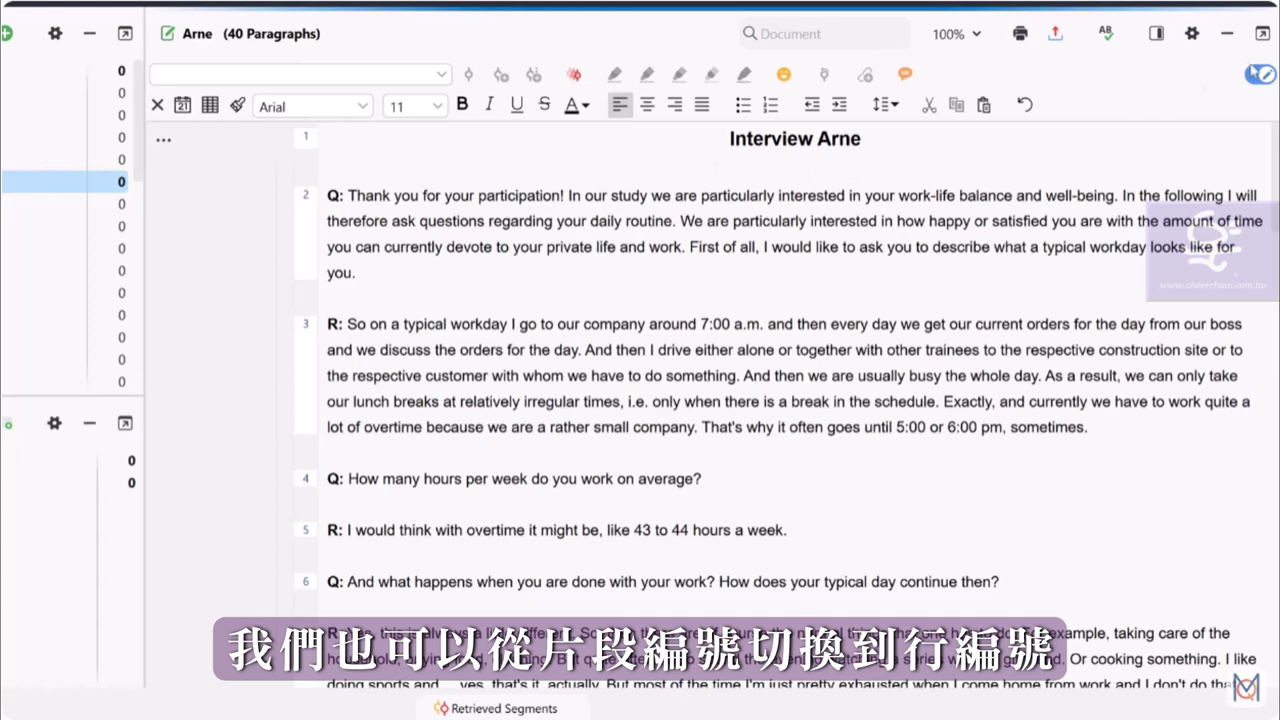
{"action": "left_click", "coordinate": [1260, 74]}
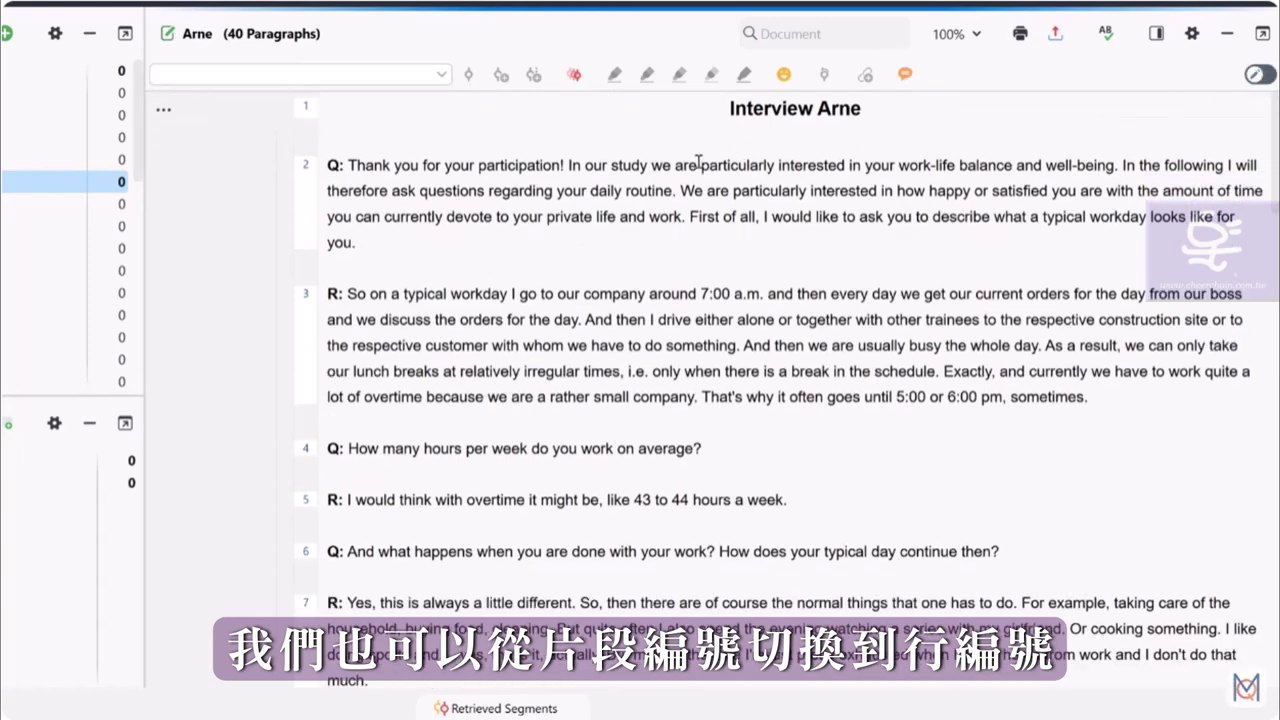
Convert Arne's text to line numbering at 80 characters per line, then back to paragraph numbering.
{"action": "right_click", "coordinate": [698, 162]}
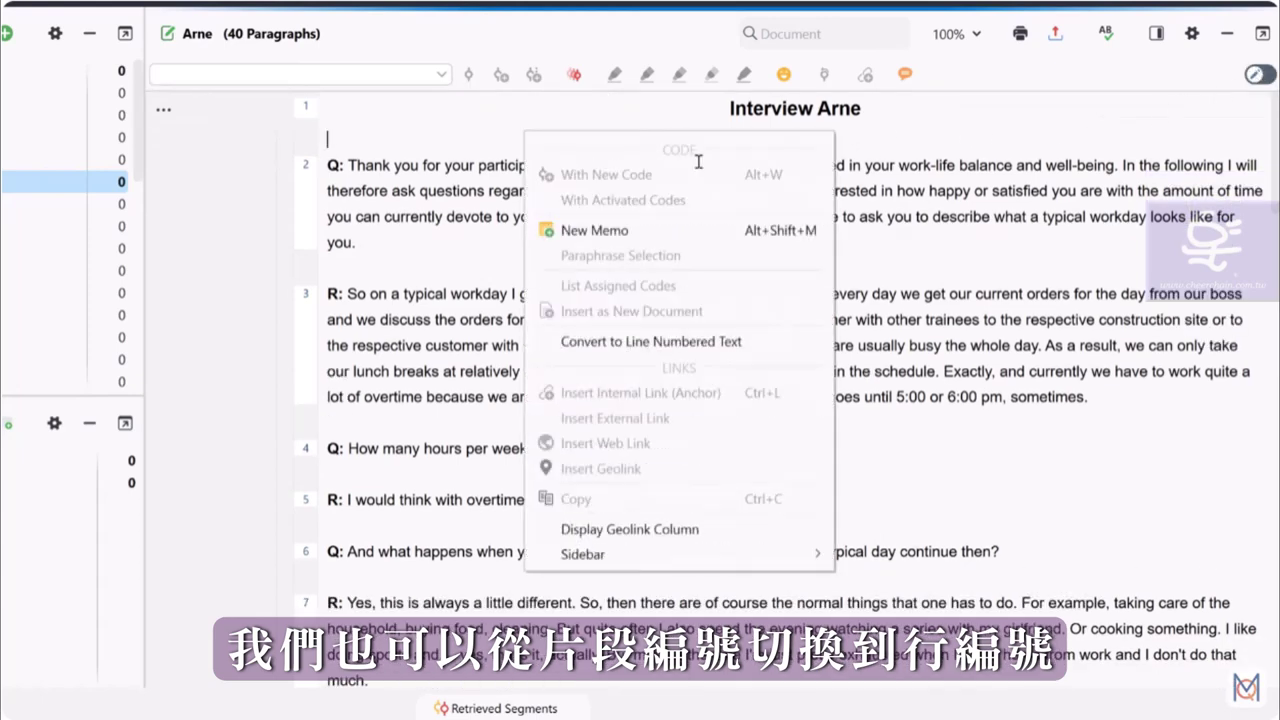
{"action": "left_click", "coordinate": [637, 340]}
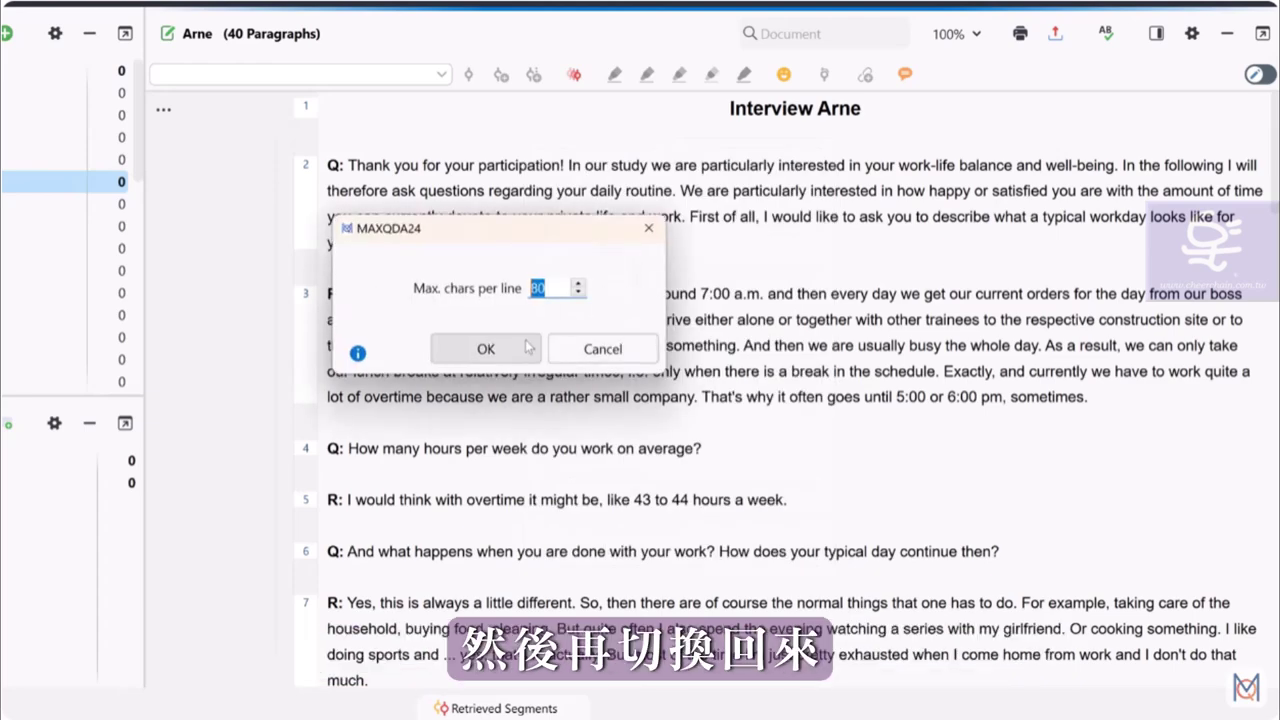
{"action": "left_click", "coordinate": [527, 346]}
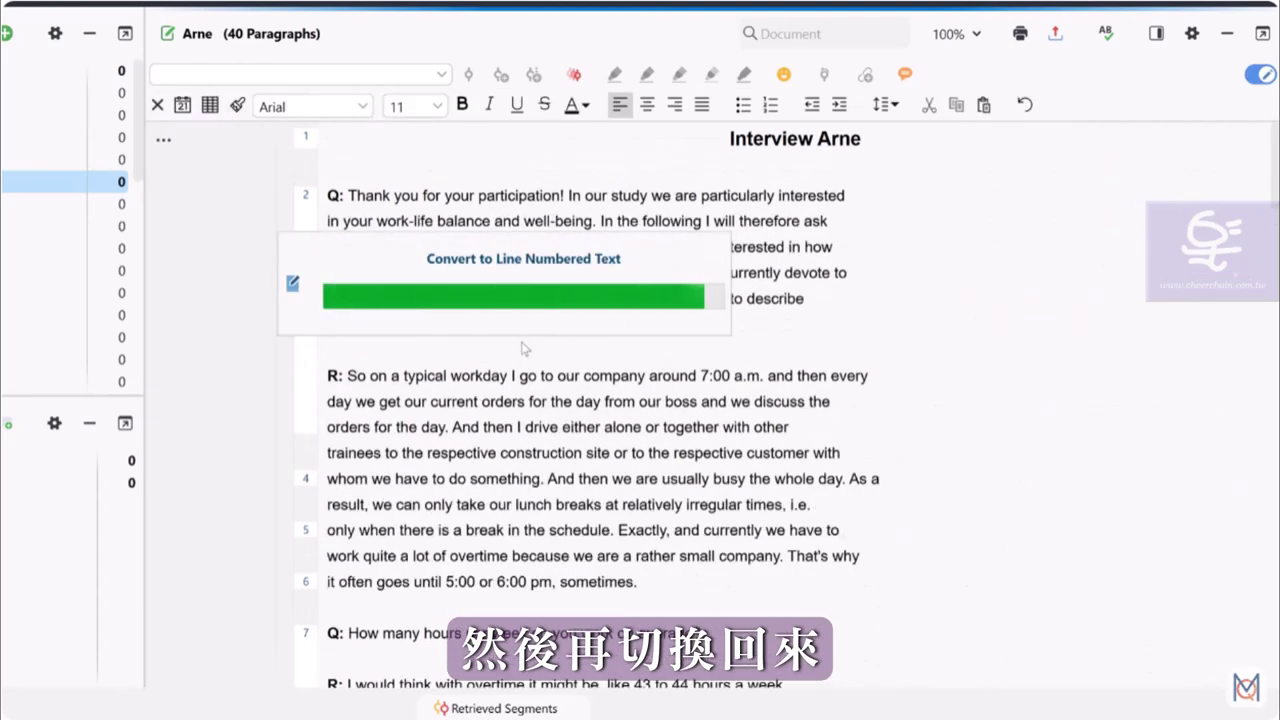
{"action": "right_click", "coordinate": [522, 343]}
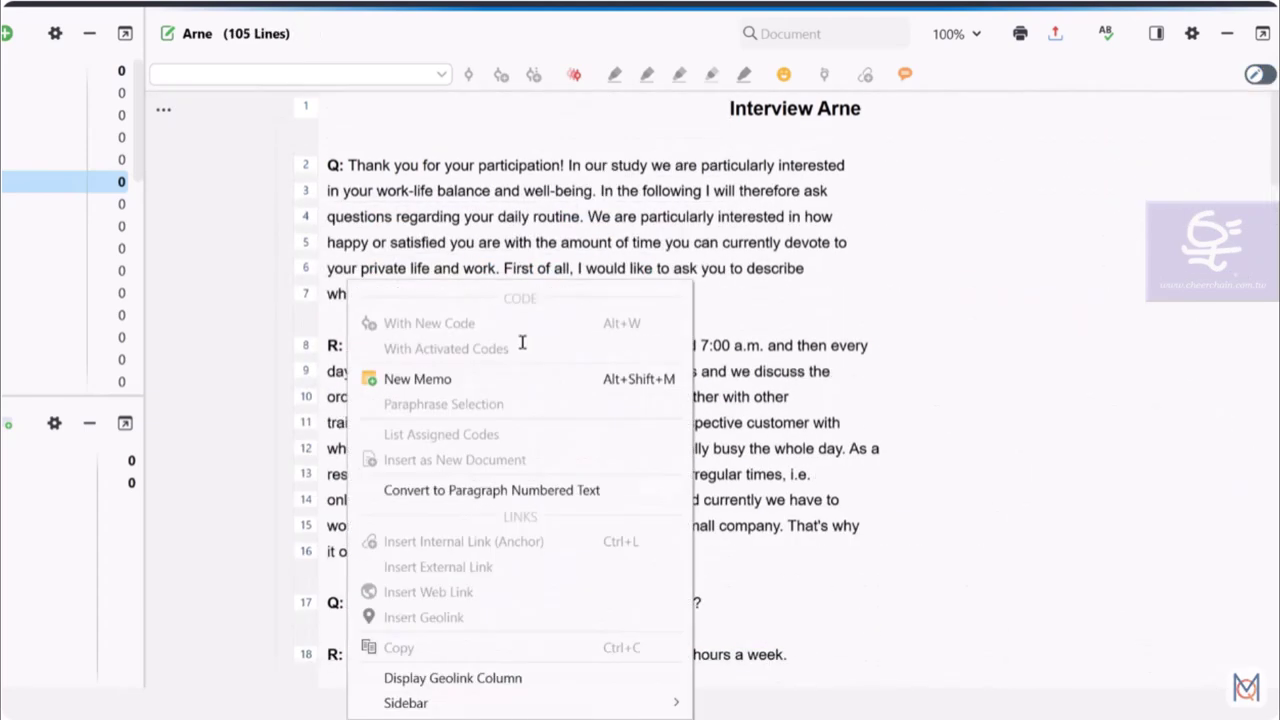
{"action": "left_click", "coordinate": [492, 490]}
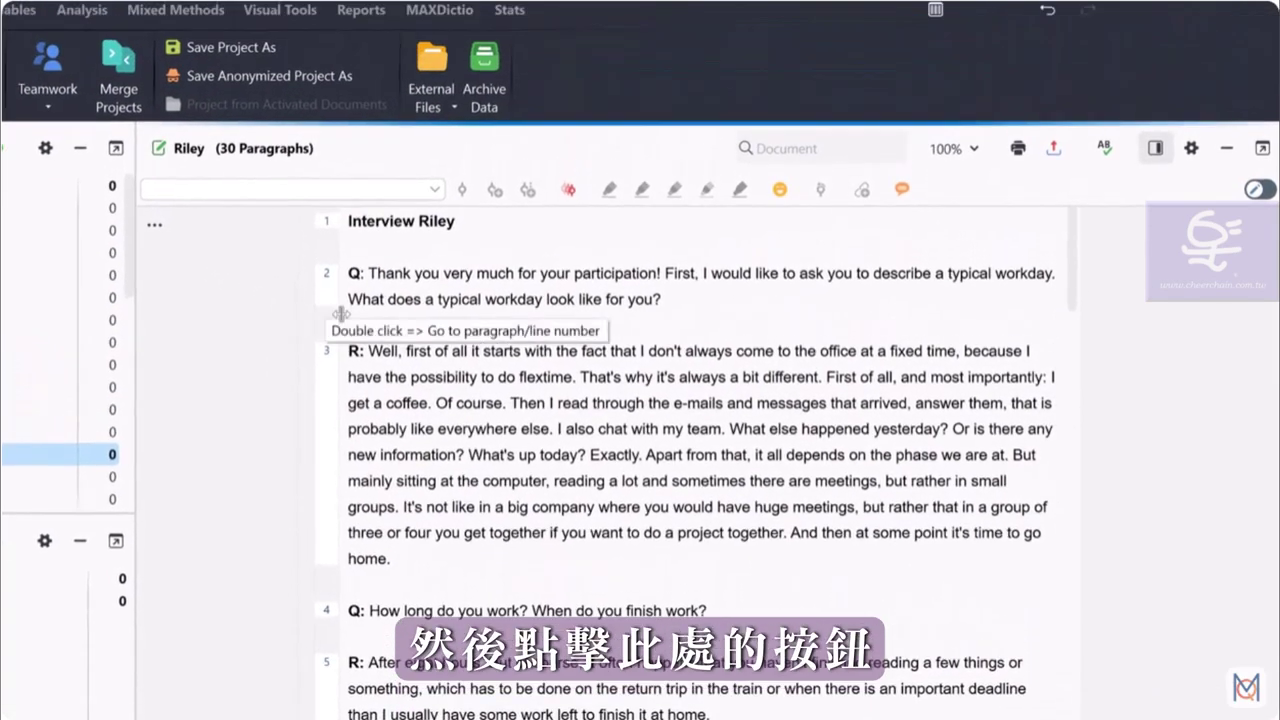
Code Riley's paragraph 3 answer with a new 'Typical workday' code, extended to end after 'home.'.
{"action": "left_click_drag", "start_coordinate": [367, 358], "coordinate": [777, 540]}
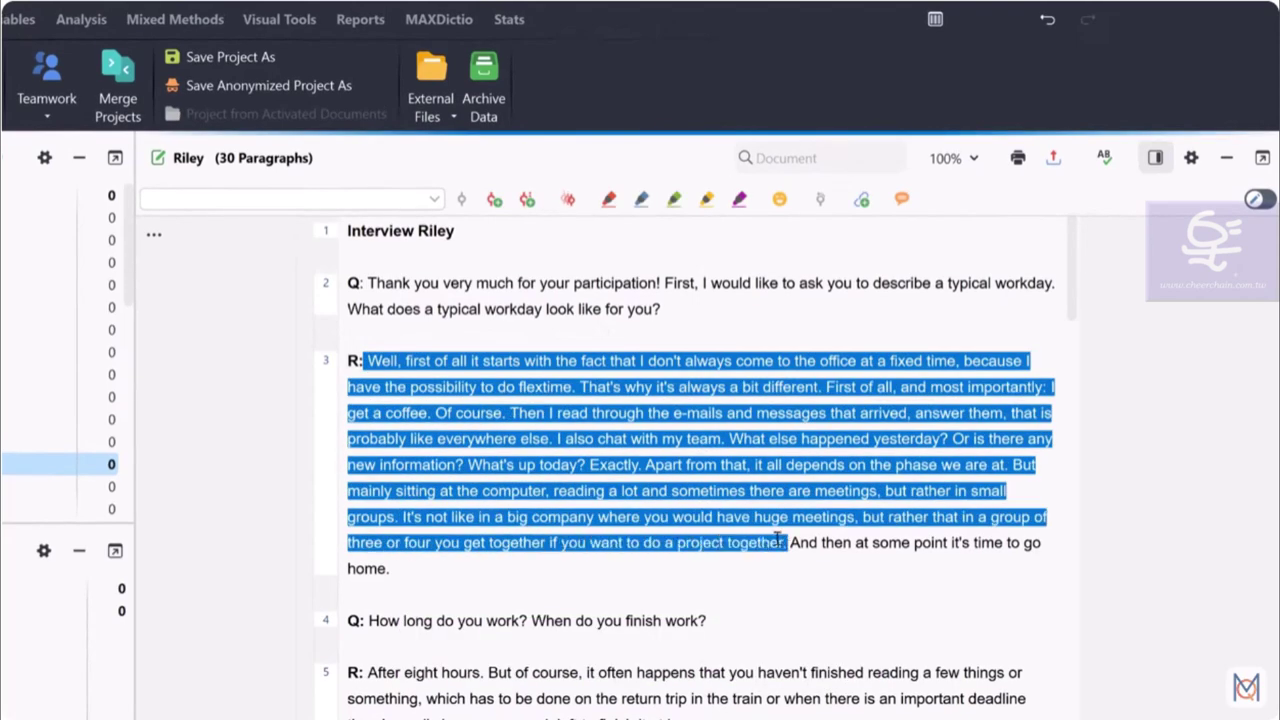
{"action": "left_click", "coordinate": [494, 200]}
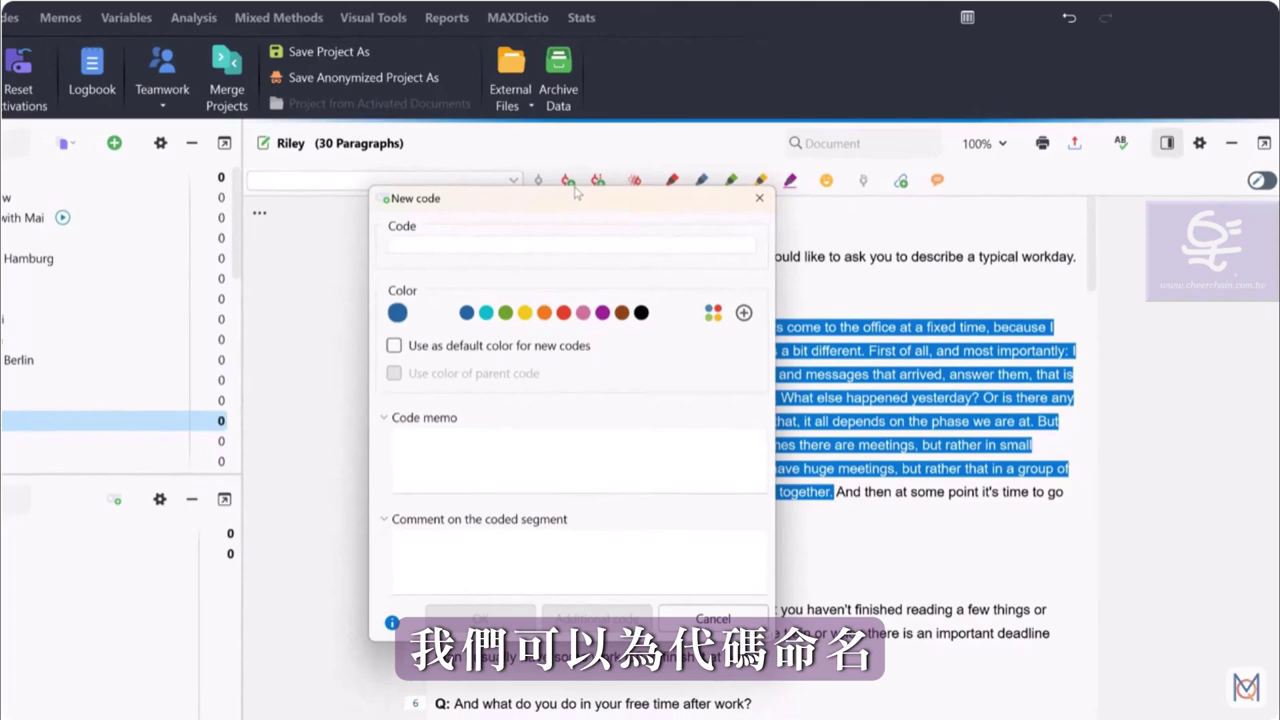
{"action": "type", "text": "Typical workday"}
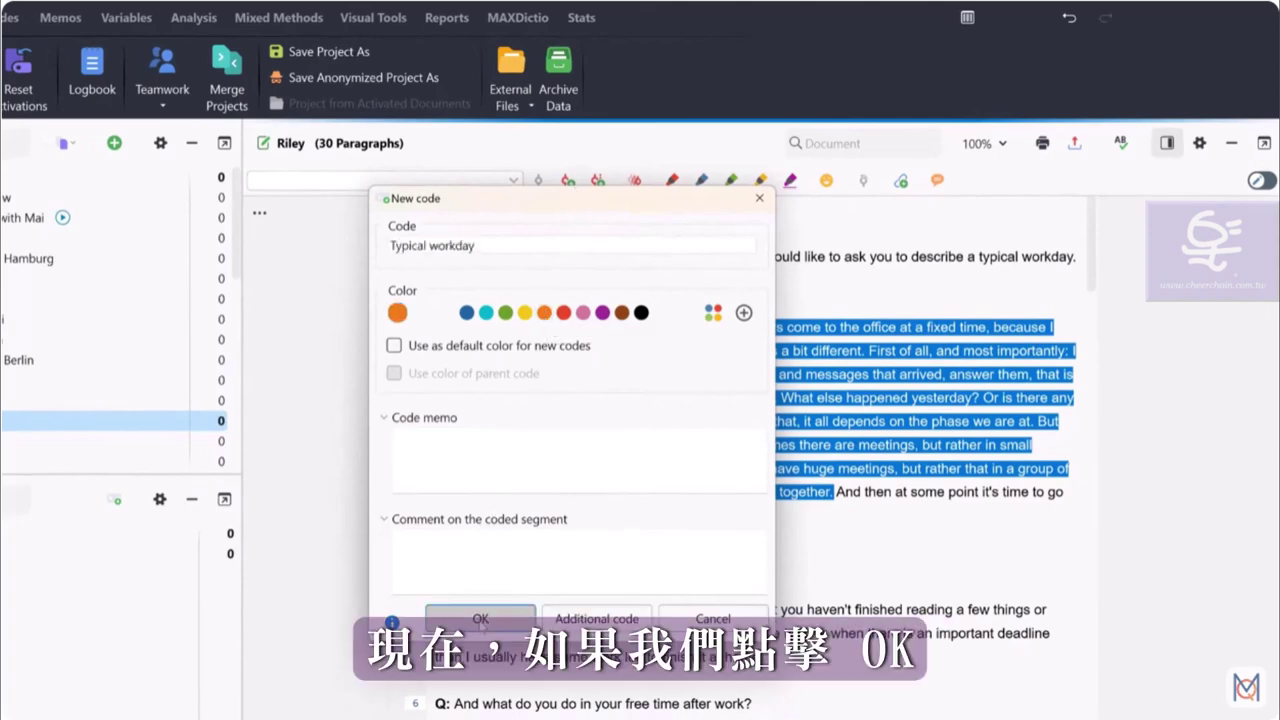
{"action": "left_click", "coordinate": [480, 618]}
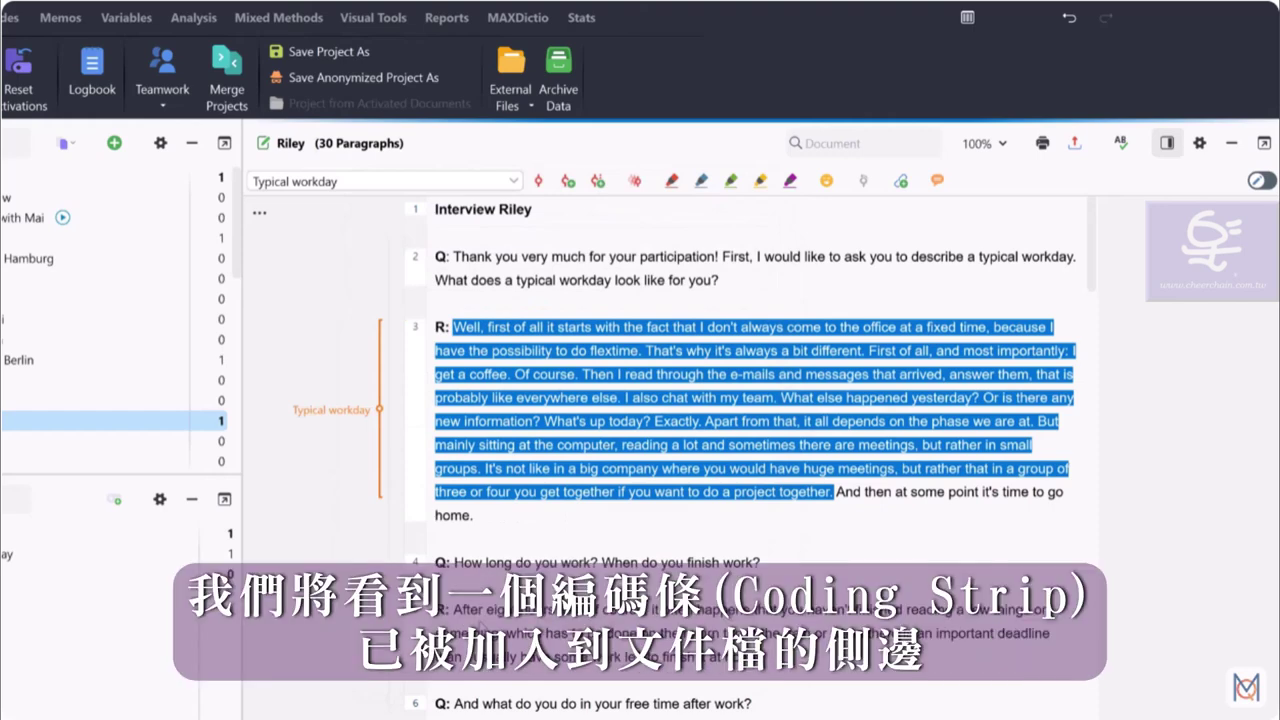
{"action": "left_click", "coordinate": [355, 418]}
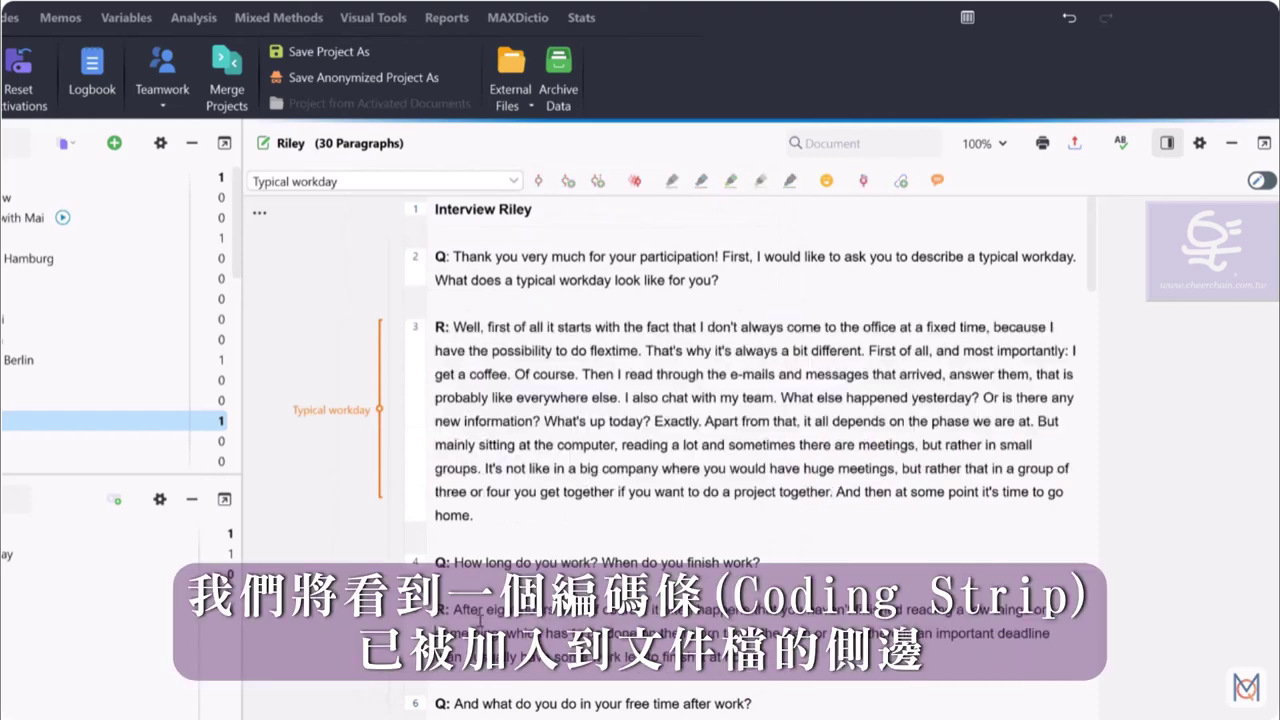
{"action": "left_click", "coordinate": [355, 418]}
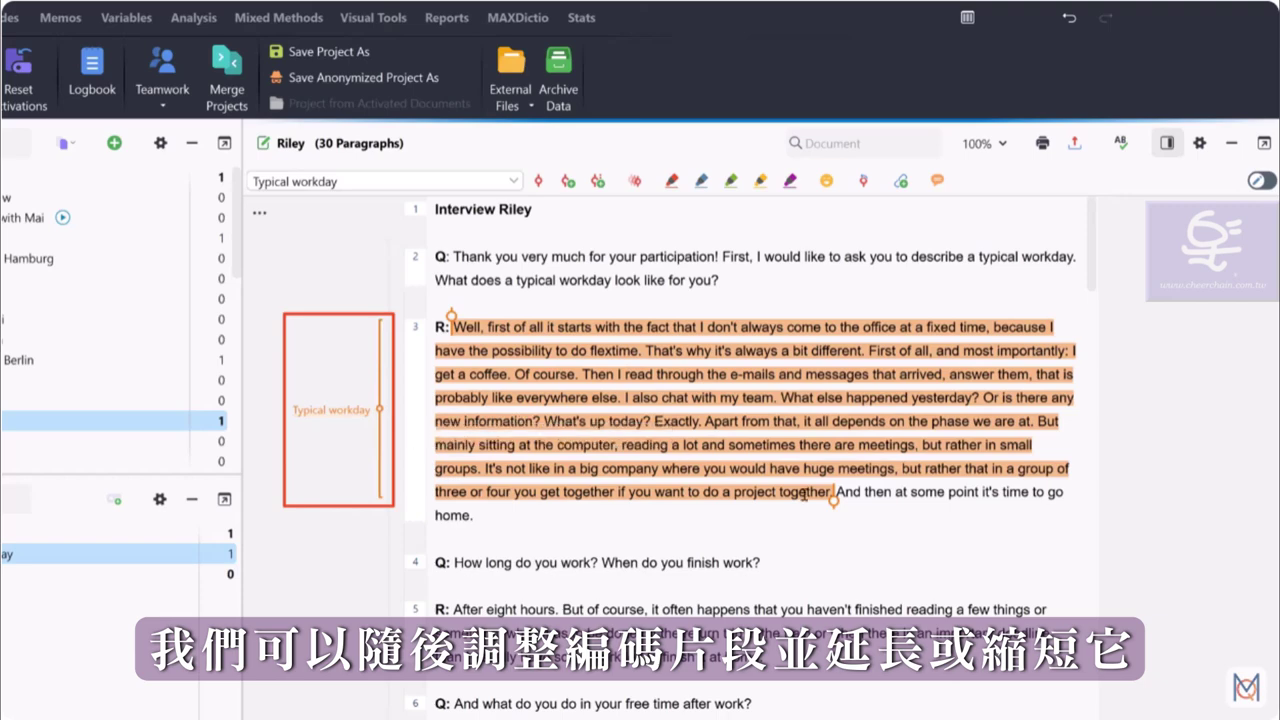
{"action": "left_click_drag", "start_coordinate": [812, 497], "coordinate": [686, 513]}
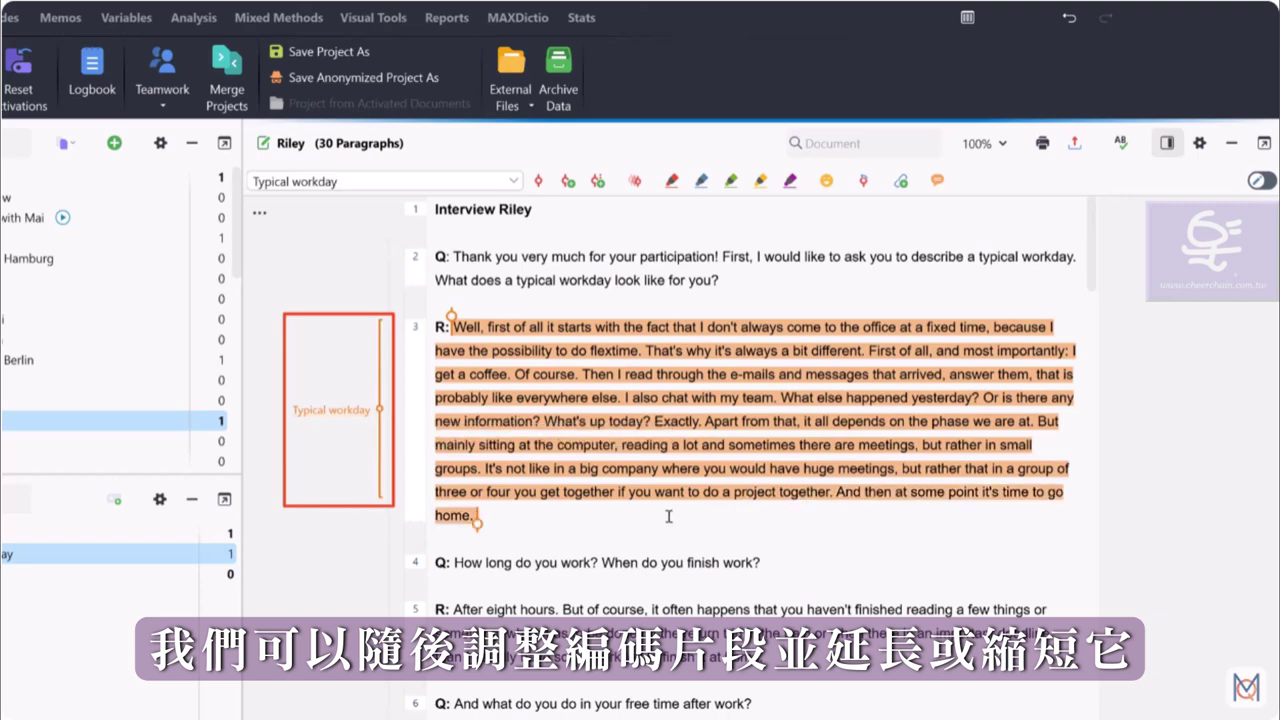
Tag Riley's 'First of all… Of course.' sentence with the coffee emoticode from the food emojis.
{"action": "left_click", "coordinate": [500, 484]}
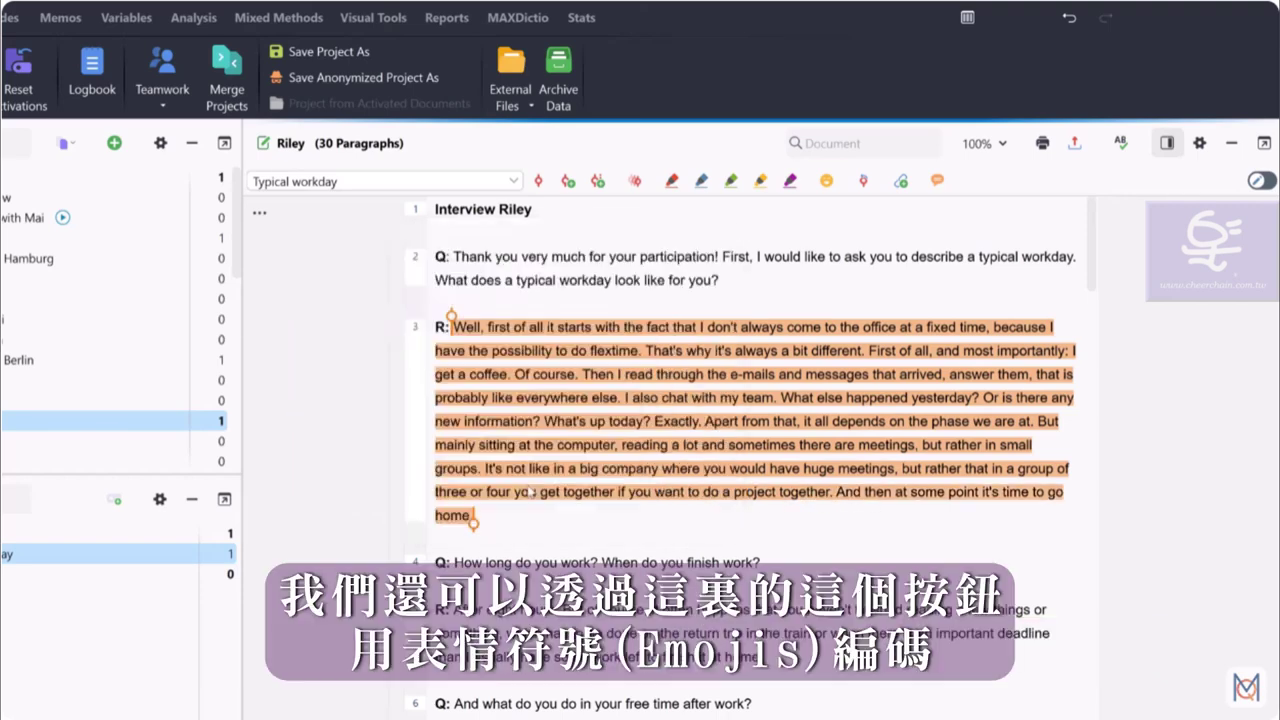
{"action": "left_click_drag", "start_coordinate": [867, 351], "coordinate": [581, 378]}
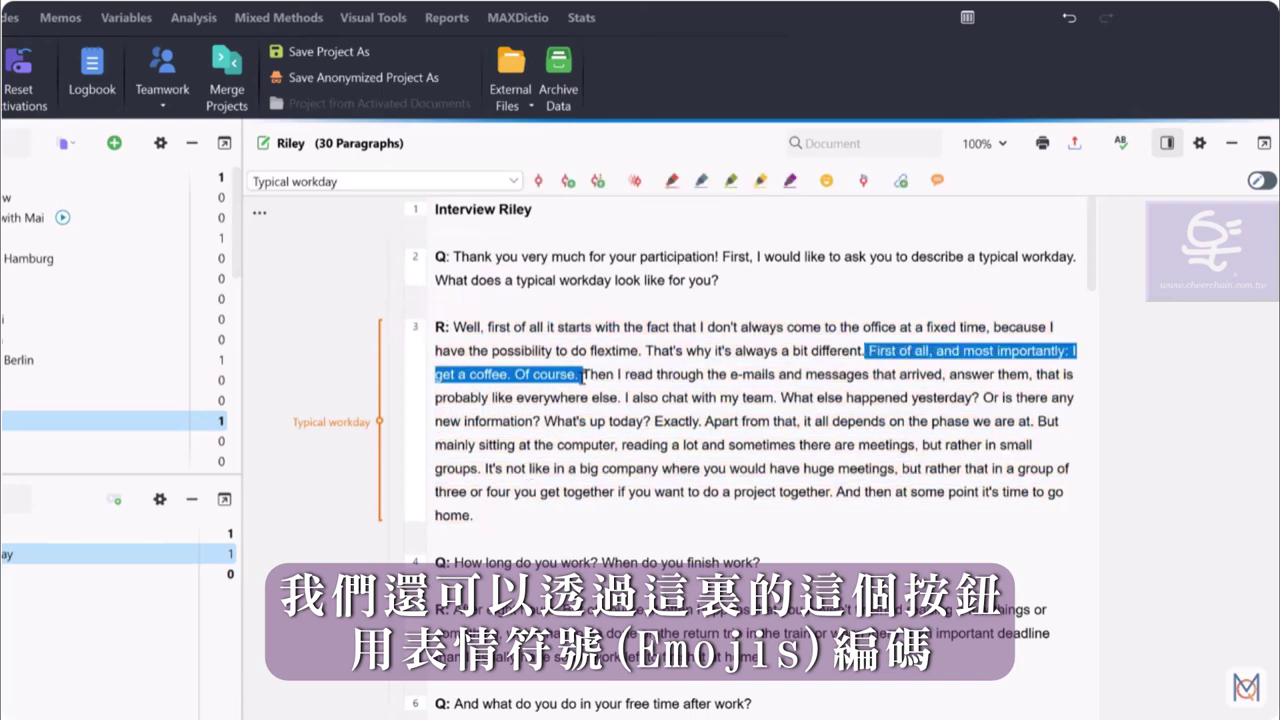
{"action": "left_click", "coordinate": [826, 182]}
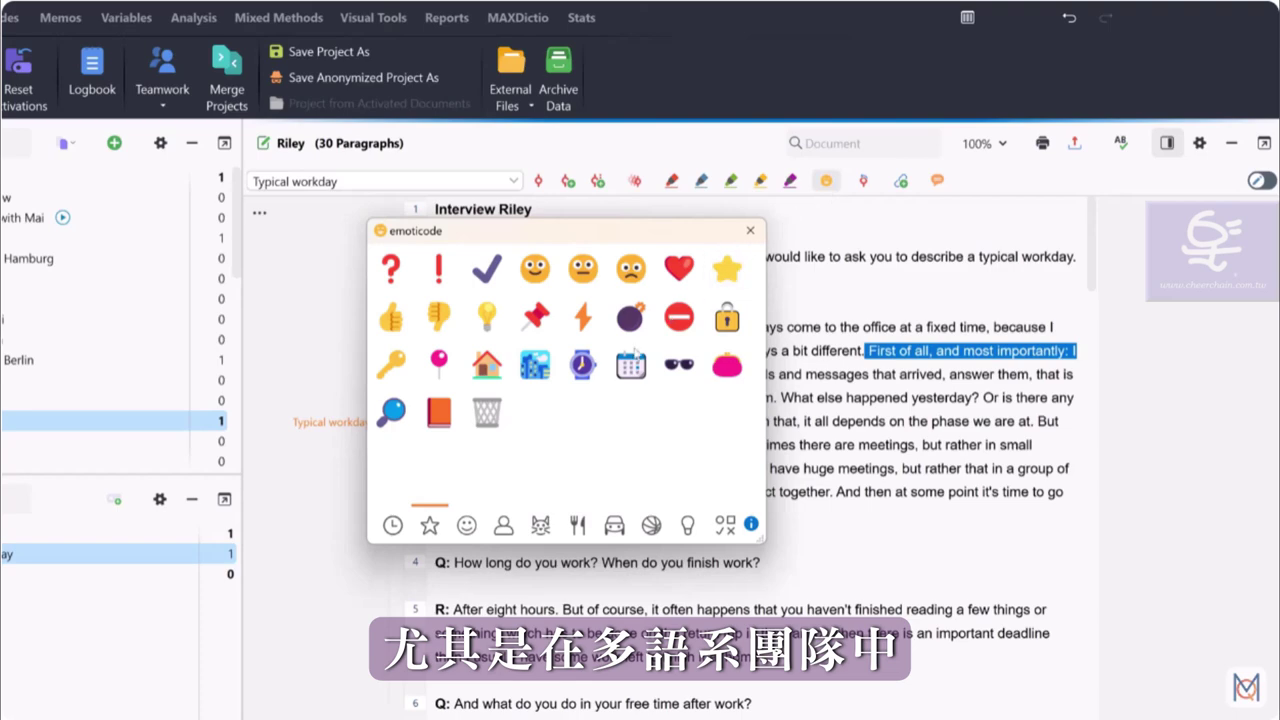
{"action": "left_click", "coordinate": [577, 524]}
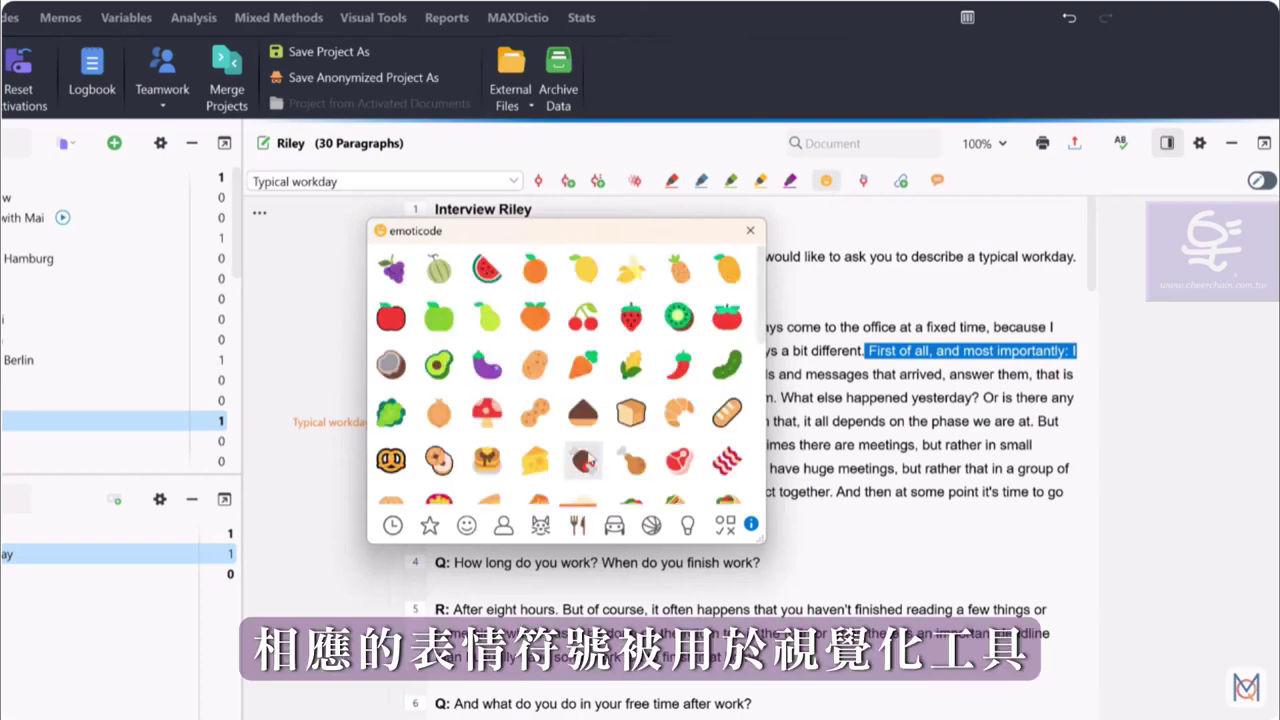
{"action": "scroll", "coordinate": [587, 432], "scroll_direction": "down", "scroll_amount": 2}
{"action": "scroll", "coordinate": [587, 432], "scroll_direction": "down", "scroll_amount": 6}
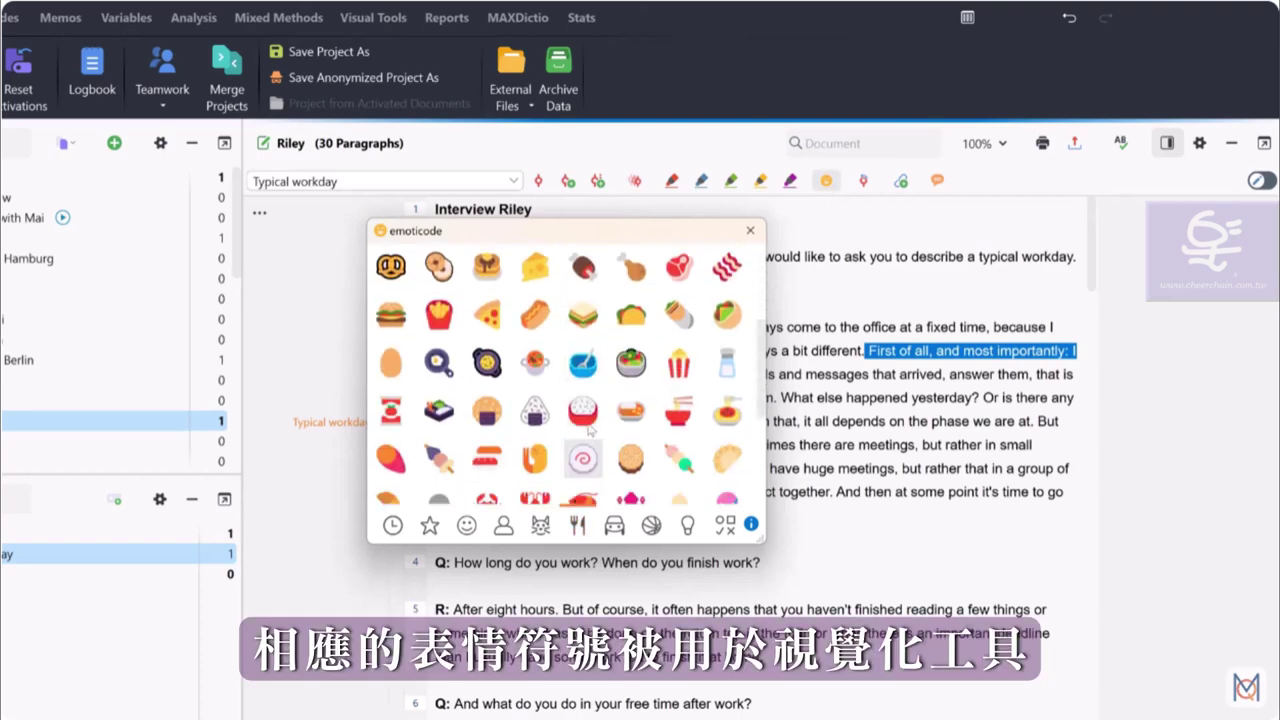
{"action": "scroll", "coordinate": [583, 424], "scroll_direction": "down", "scroll_amount": 3}
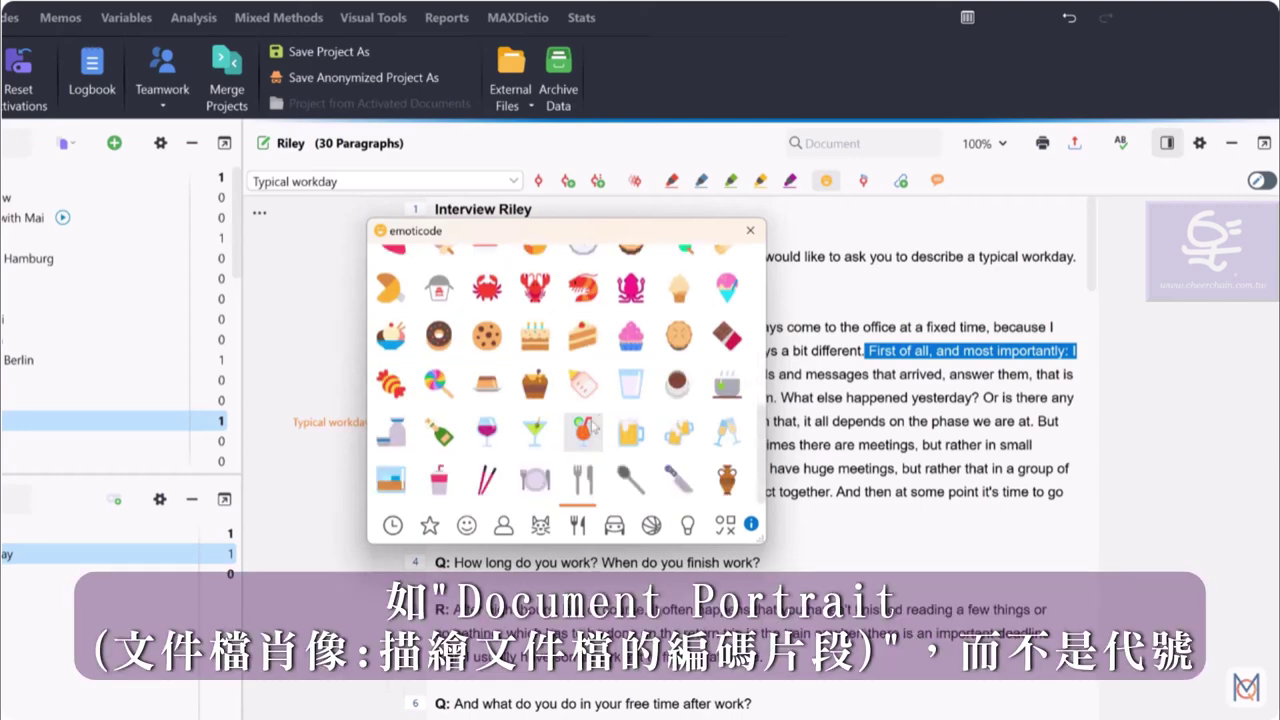
{"action": "left_click", "coordinate": [676, 388]}
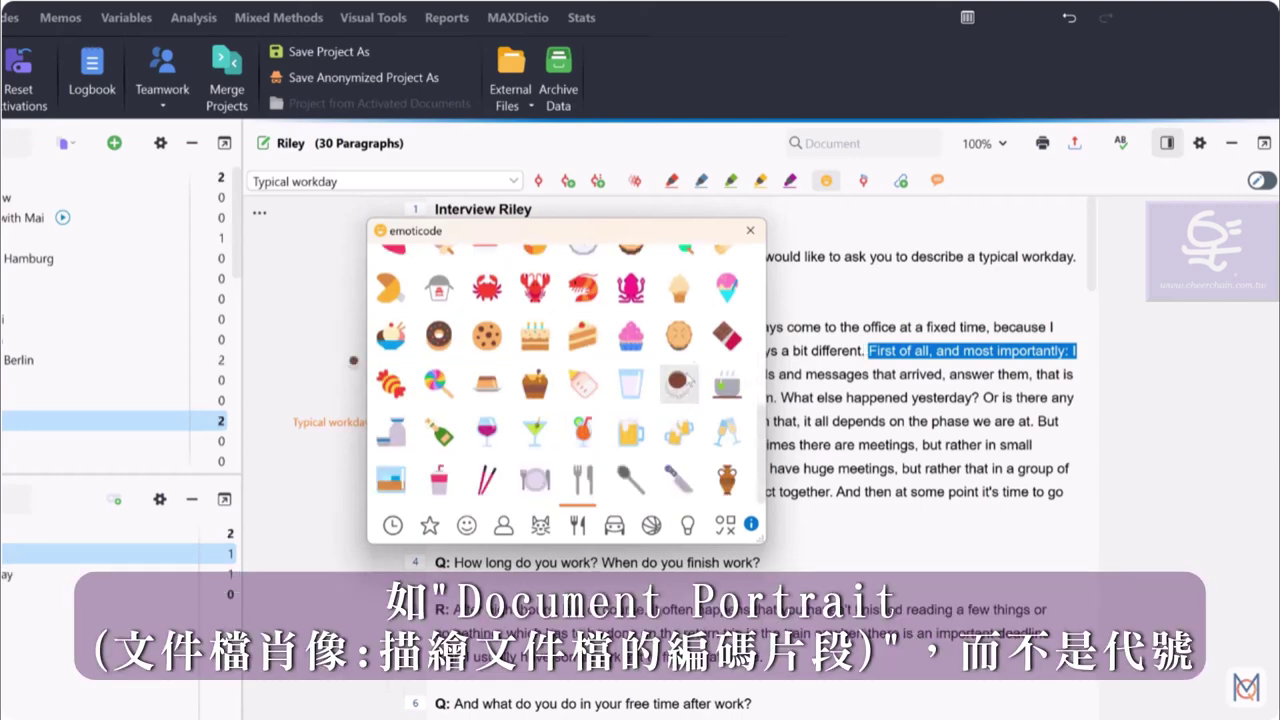
{"action": "left_click", "coordinate": [751, 231]}
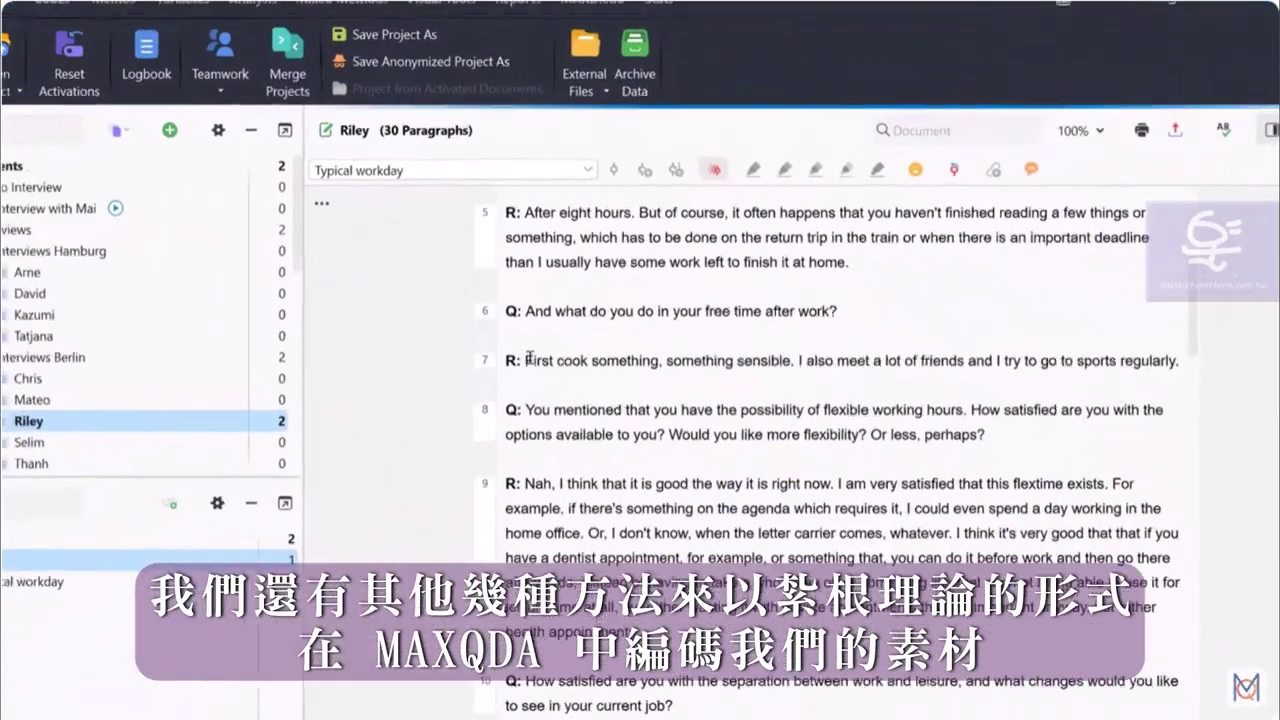
Code paragraph 7 phrases as 'Cooking' and 'Meeting friends', and in-vivo code 'important deadline' in paragraph 5.
{"action": "left_click_drag", "start_coordinate": [526, 360], "coordinate": [662, 360]}
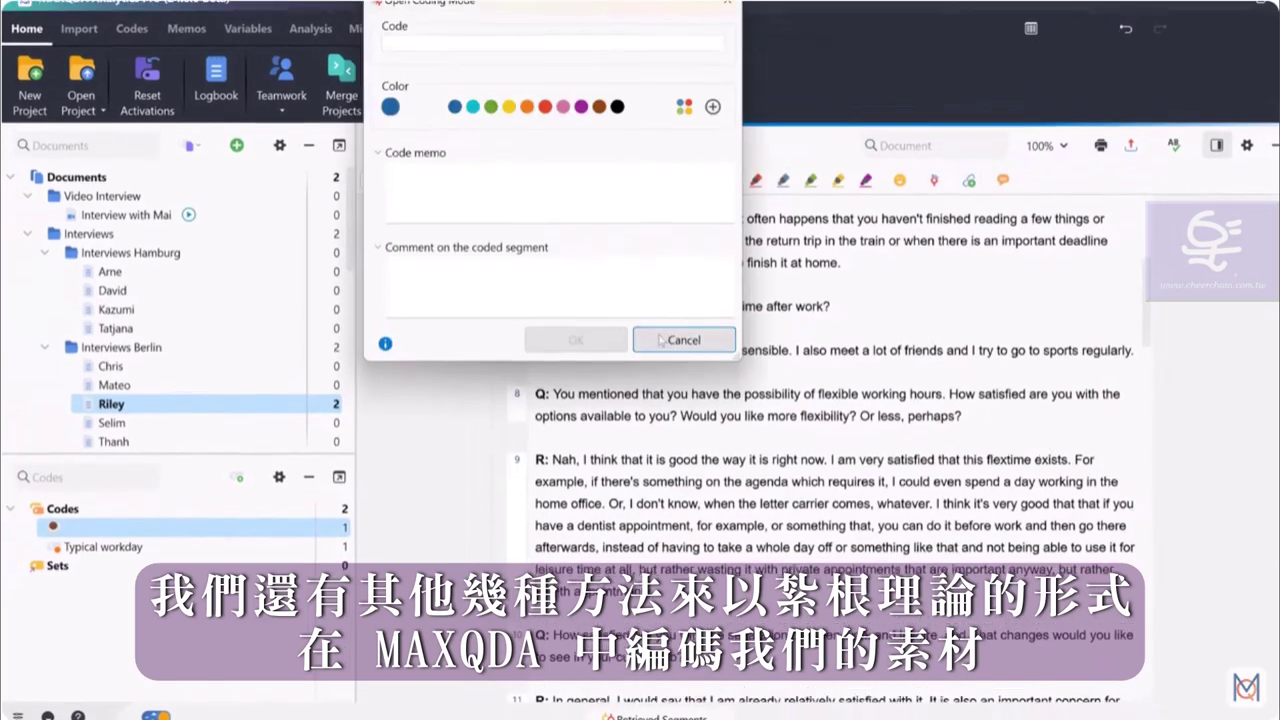
{"action": "type", "text": "Cooking"}
{"action": "key", "text": "Return"}
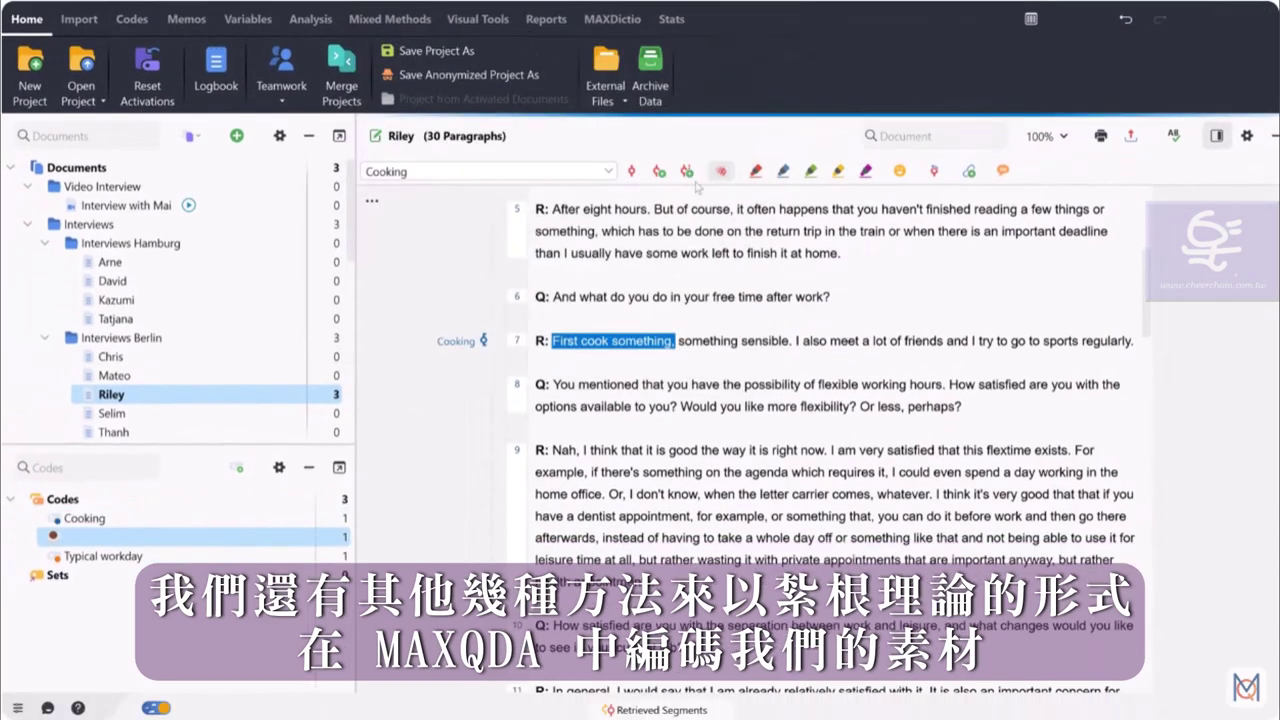
{"action": "left_click_drag", "start_coordinate": [795, 340], "coordinate": [943, 345]}
{"action": "type", "text": "Me"}
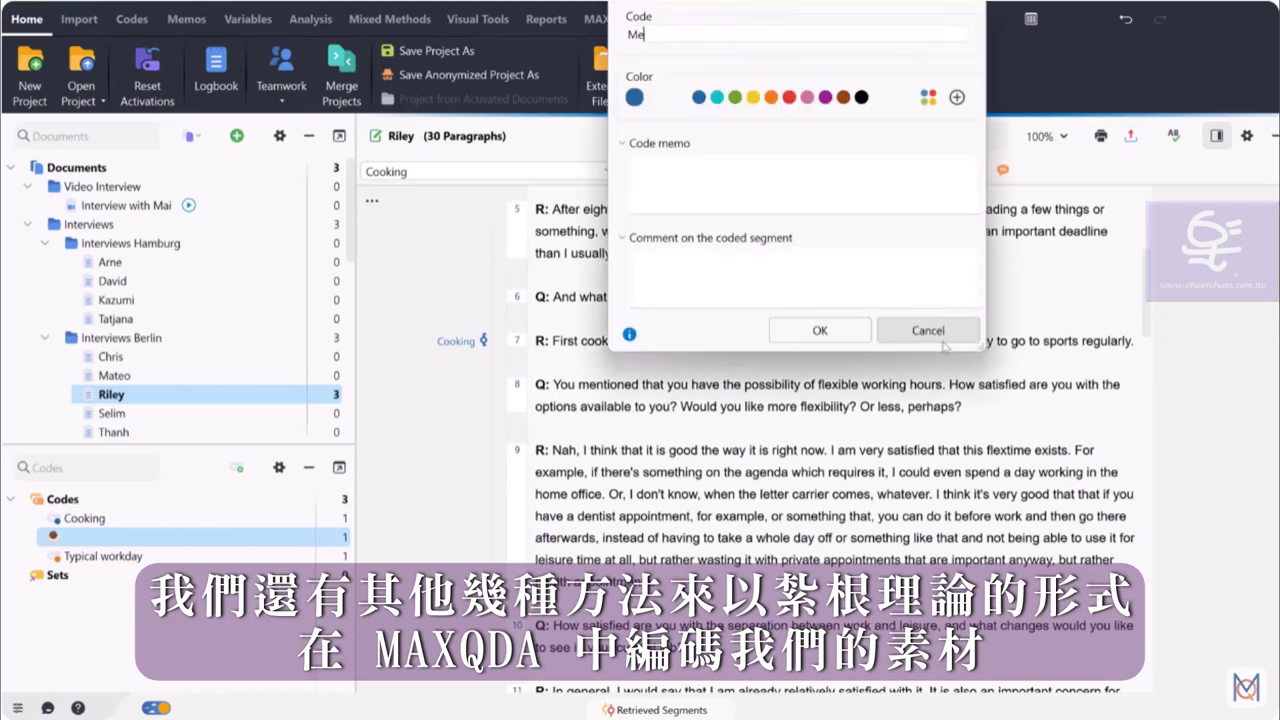
{"action": "type", "text": "eting friends"}
{"action": "key", "text": "Return"}
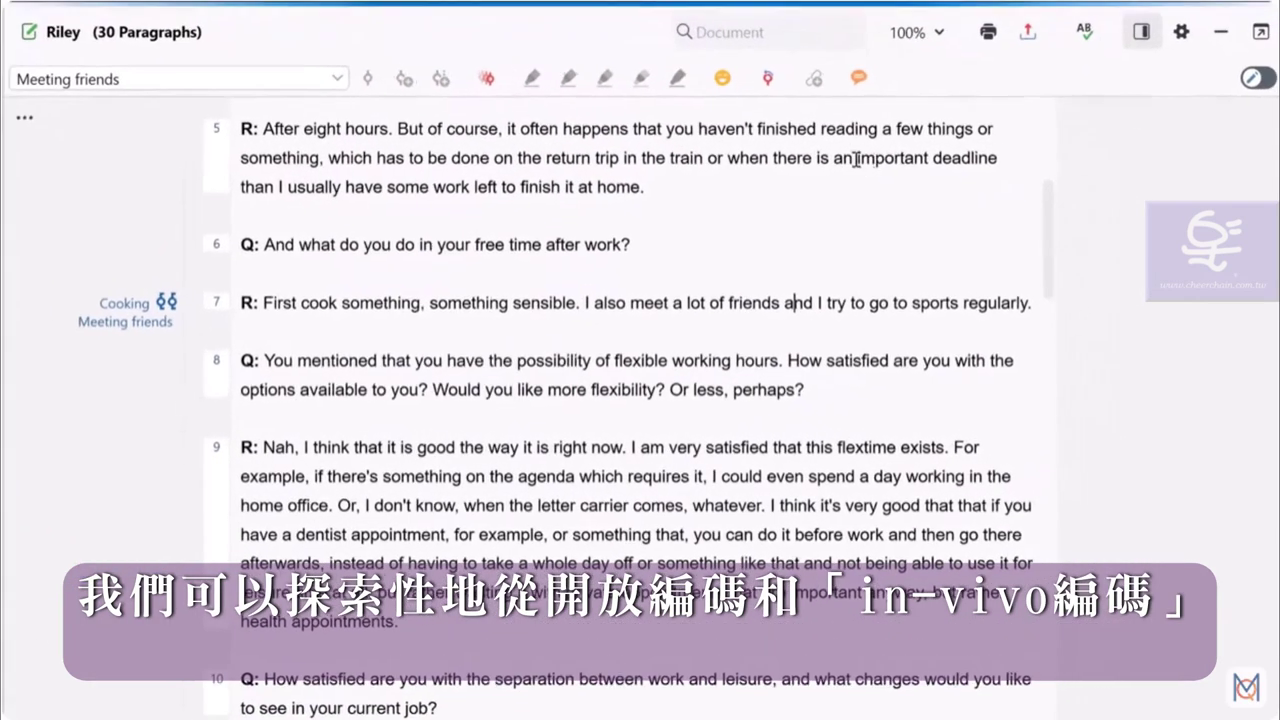
{"action": "left_click_drag", "start_coordinate": [1002, 231], "coordinate": [1088, 233]}
{"action": "left_click", "coordinate": [446, 86]}
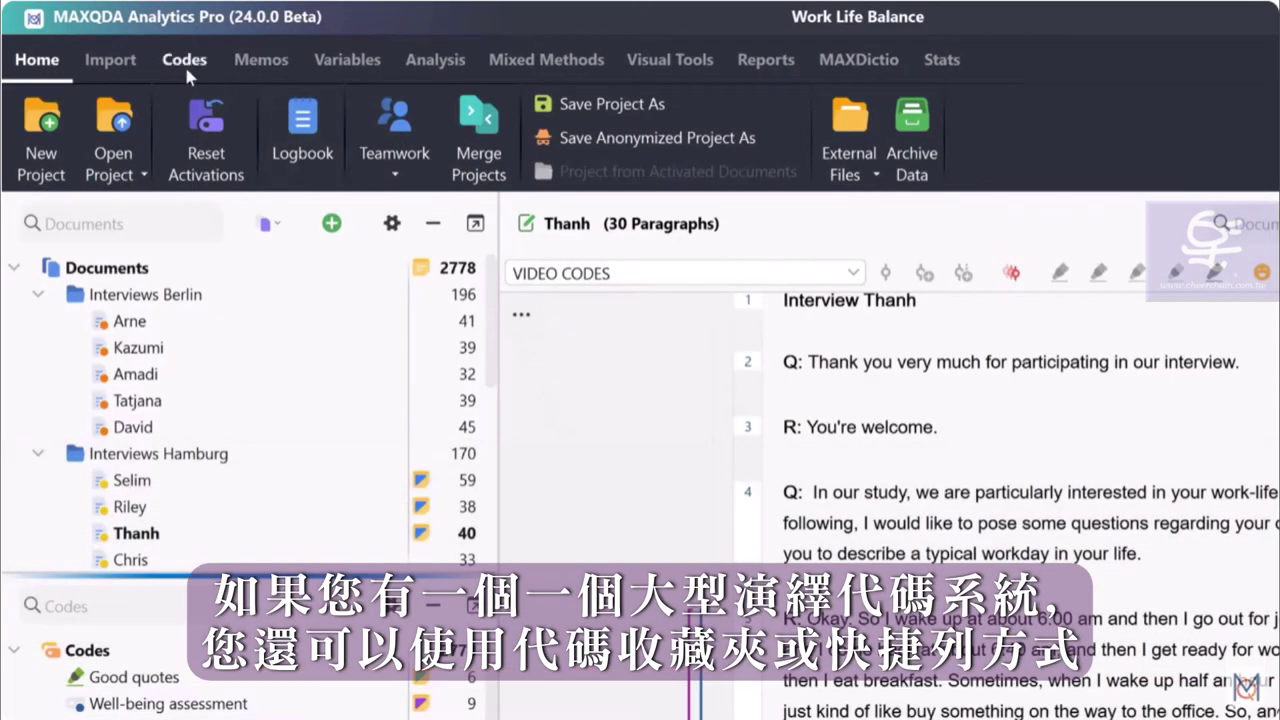
Assign code shortcuts: Work/Life Separation to Ctrl+1, Friends & Family to Ctrl+2, Education third; then select paragraph 3's Typical workday segment.
{"action": "left_click", "coordinate": [184, 64]}
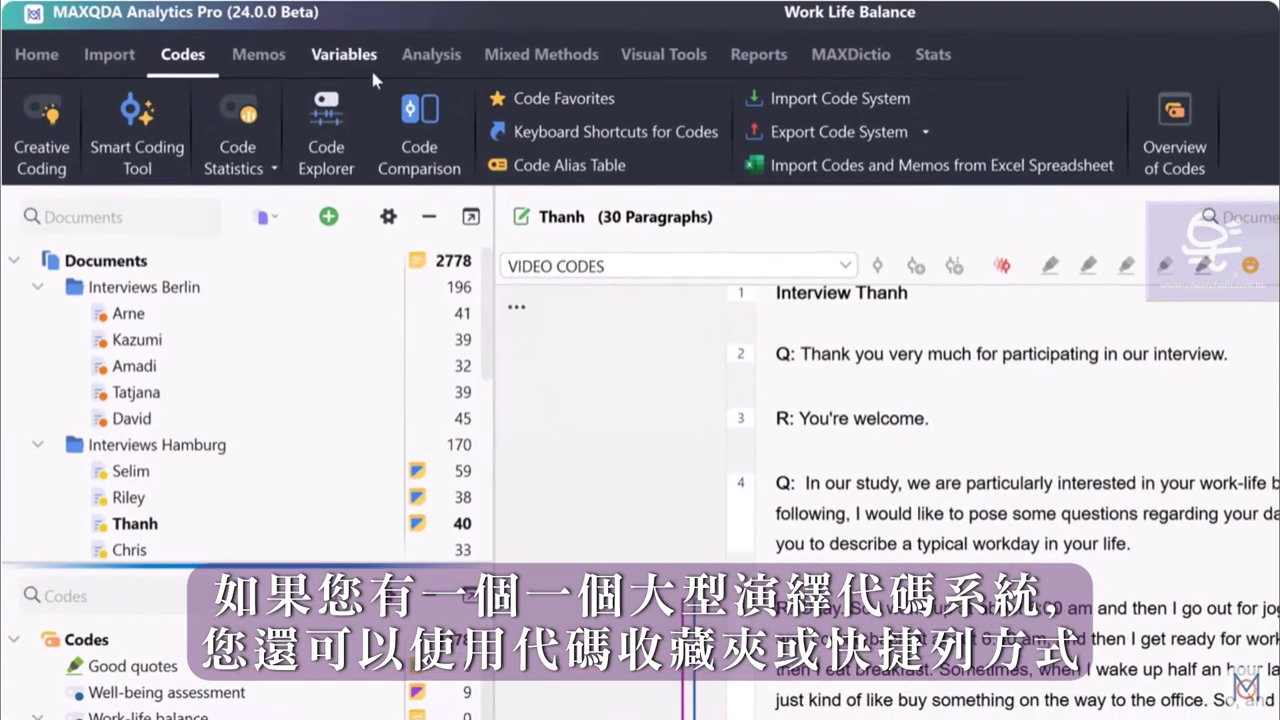
{"action": "left_click", "coordinate": [560, 137]}
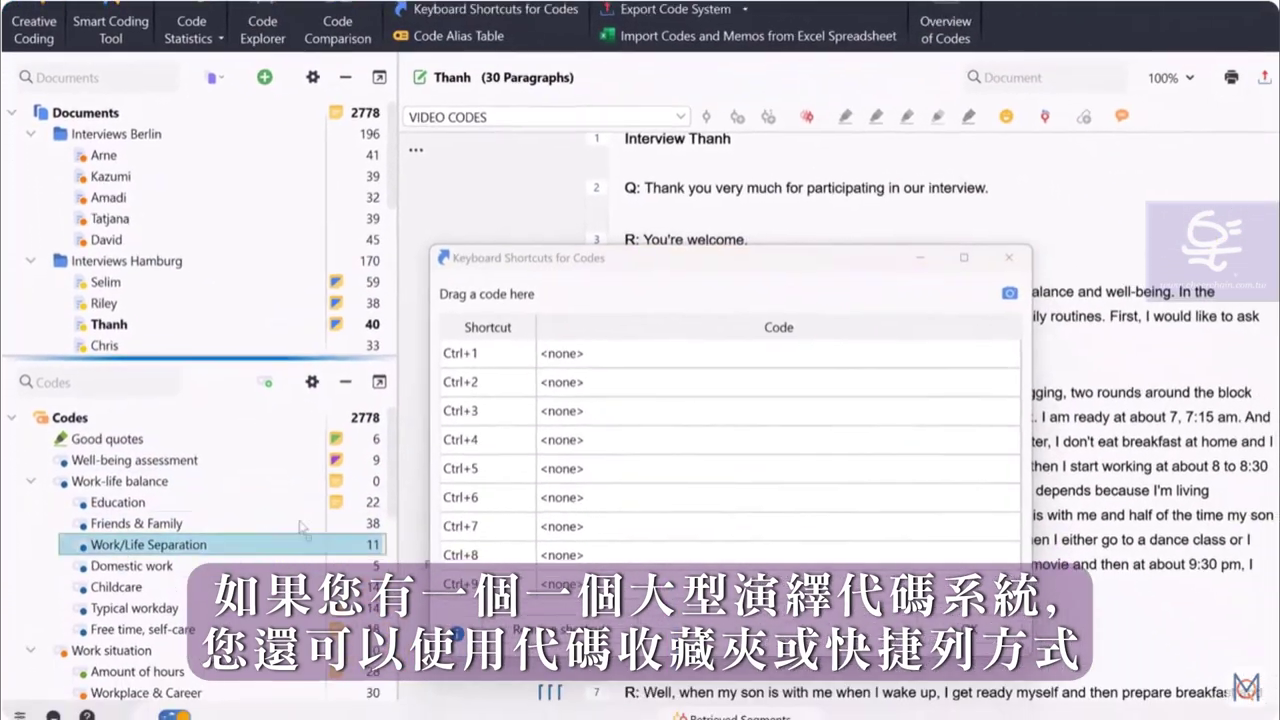
{"action": "left_click_drag", "start_coordinate": [150, 588], "coordinate": [700, 388]}
{"action": "left_click_drag", "start_coordinate": [120, 544], "coordinate": [367, 531]}
{"action": "left_click_drag", "start_coordinate": [349, 482], "coordinate": [500, 374]}
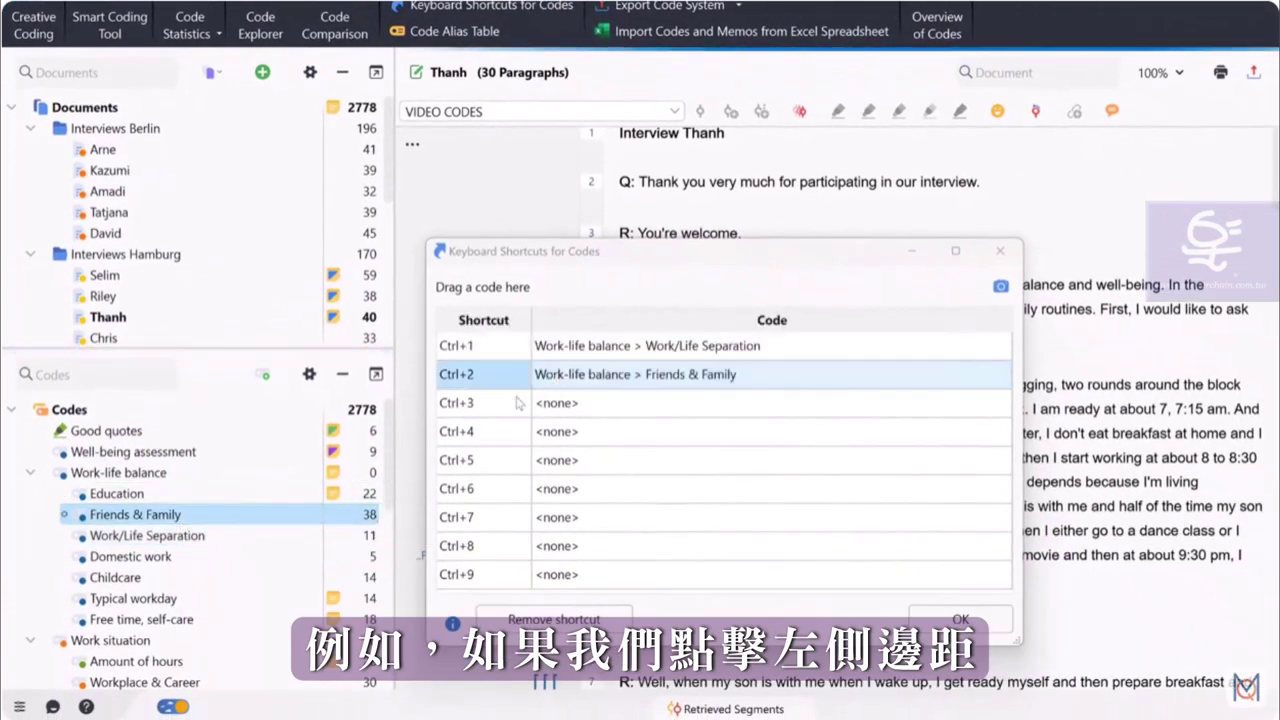
{"action": "left_click_drag", "start_coordinate": [120, 493], "coordinate": [470, 403]}
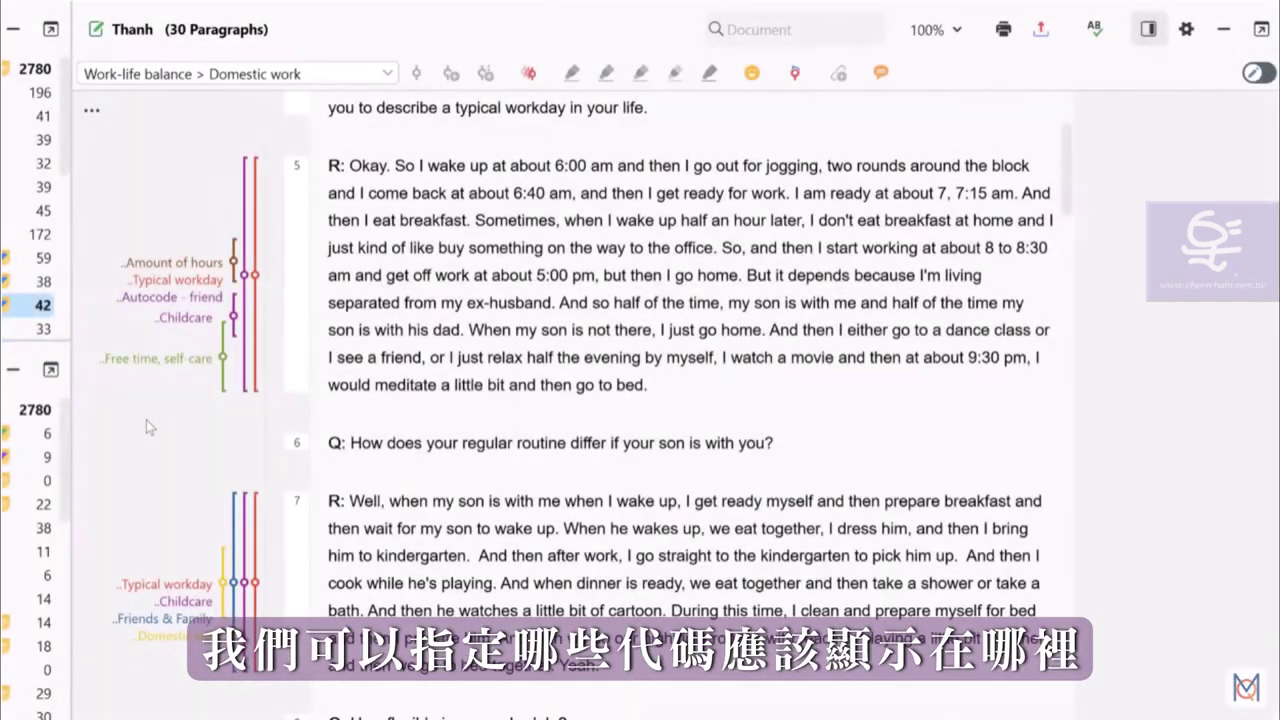
{"action": "right_click", "coordinate": [146, 425]}
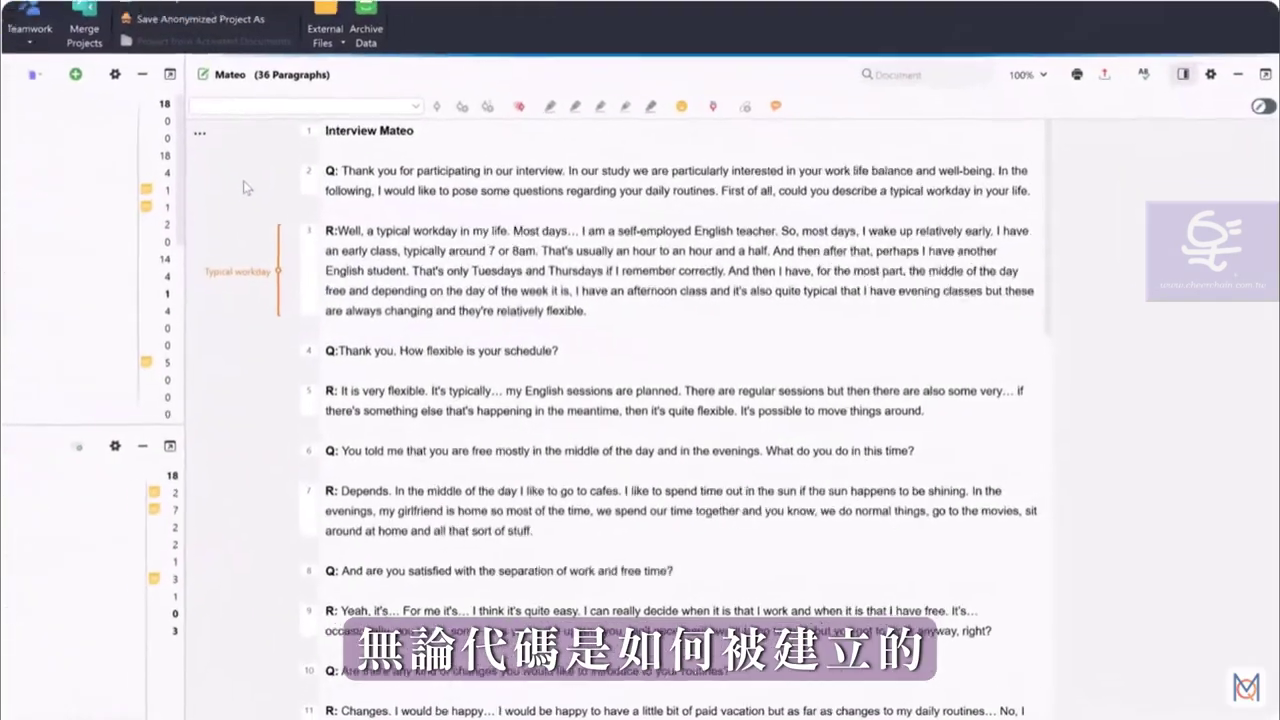
{"action": "left_click", "coordinate": [333, 283]}
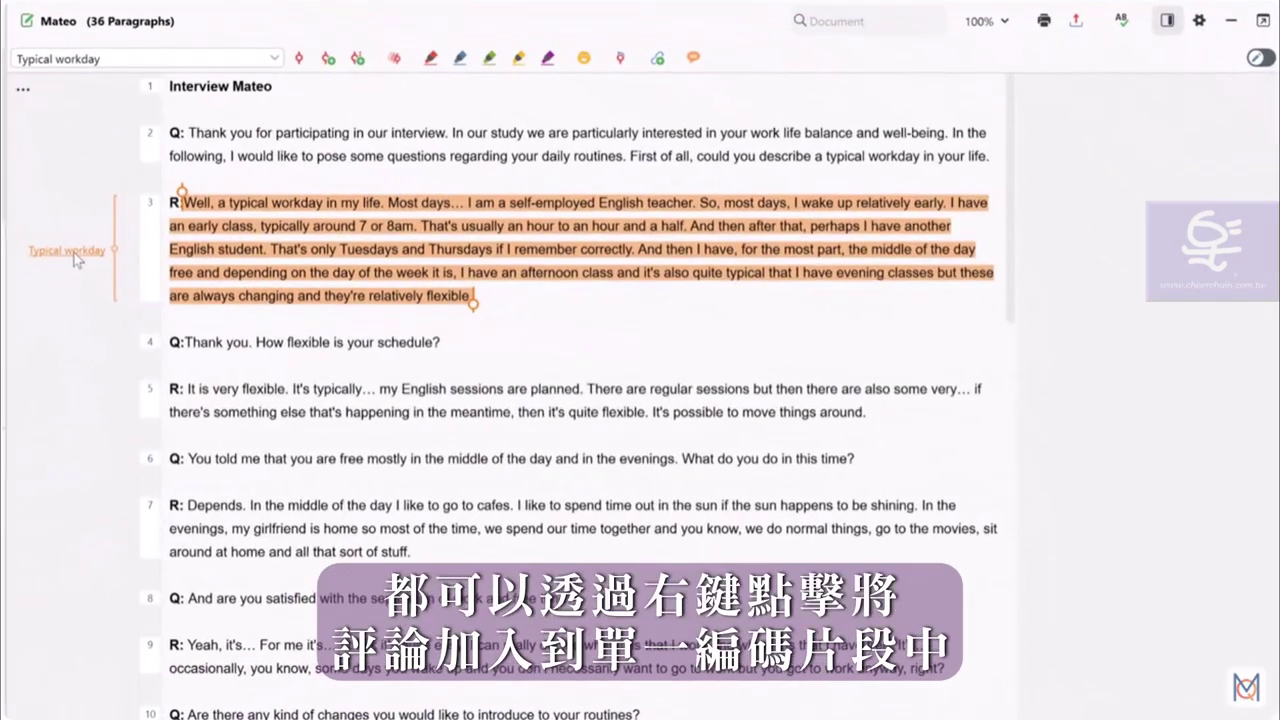
Comment on the Typical workday segment, summarising the interviewee's workday as a self-employed English teacher.
{"action": "right_click", "coordinate": [75, 257]}
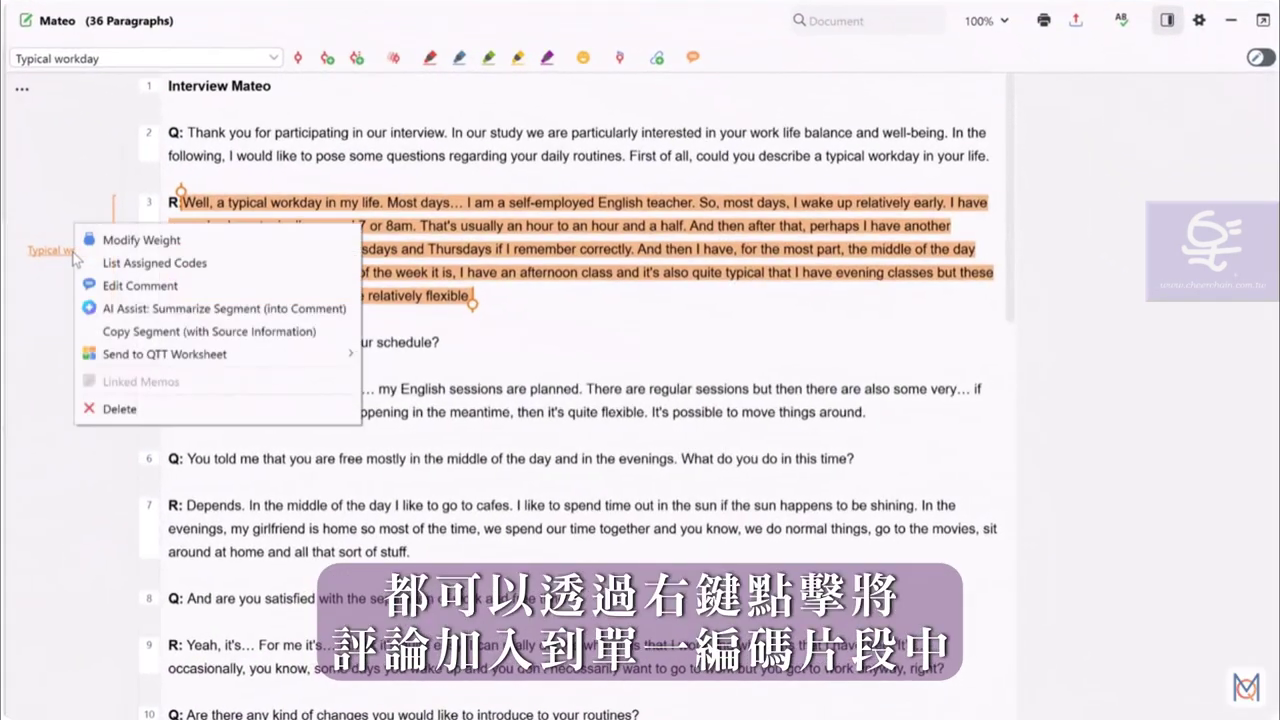
{"action": "left_click", "coordinate": [212, 285]}
{"action": "type", "text": "Mateo descr"}
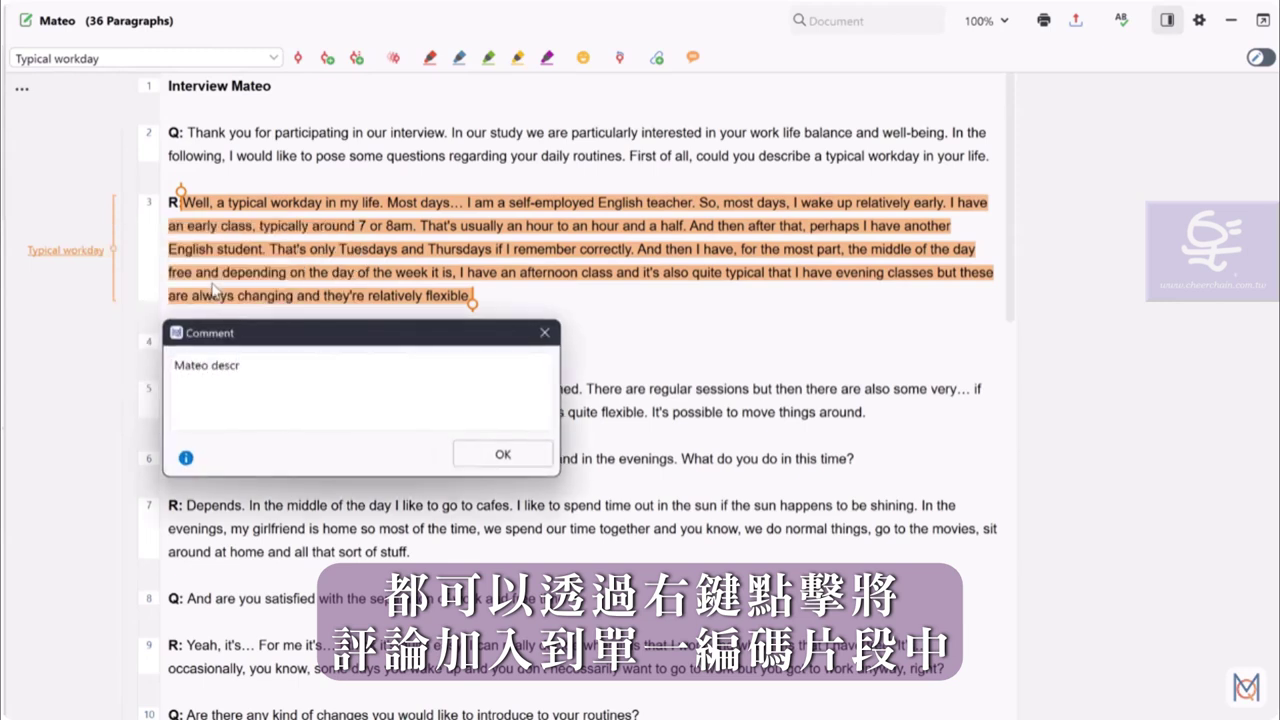
{"action": "type", "text": "ibes a typical workday in his life. Because he is a self-employed english teacher, he is"}
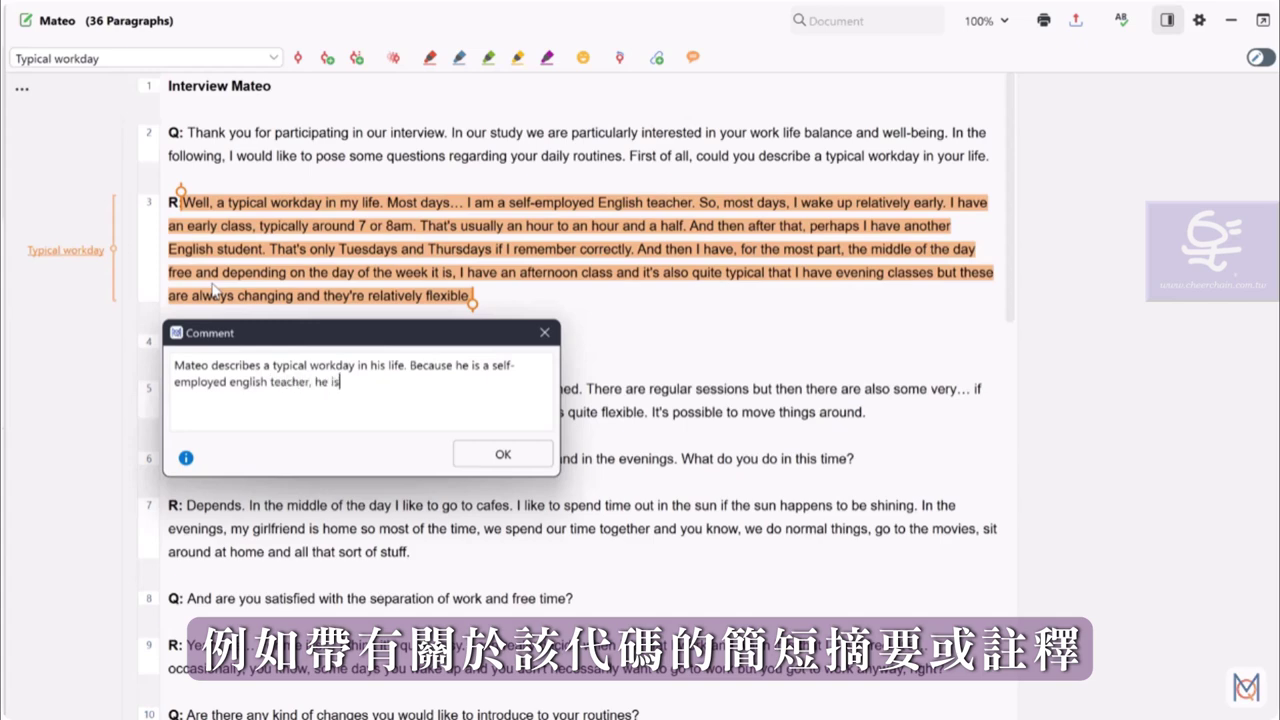
{"action": "type", "text": " relatively"}
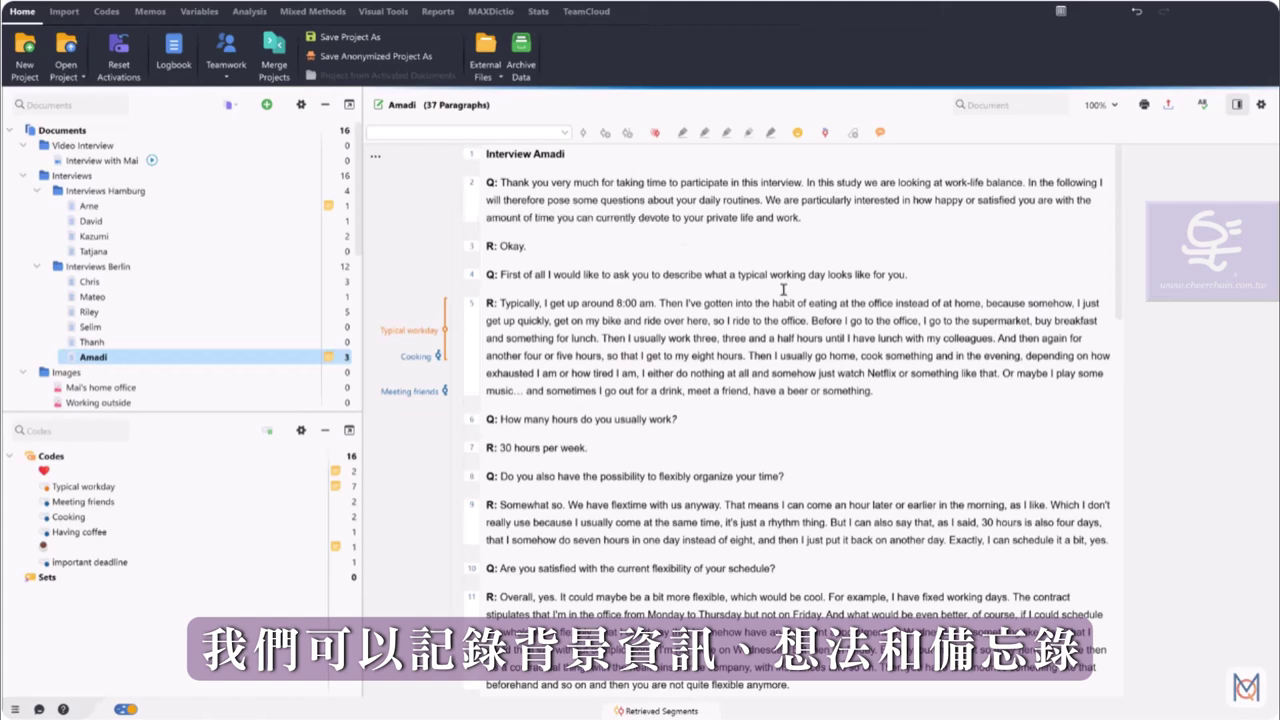
Attach a memo to the supermarket and lunch passage asking whether these breakfast and lunch routines are representative.
{"action": "left_click_drag", "start_coordinate": [811, 321], "coordinate": [997, 339]}
{"action": "right_click", "coordinate": [859, 320]}
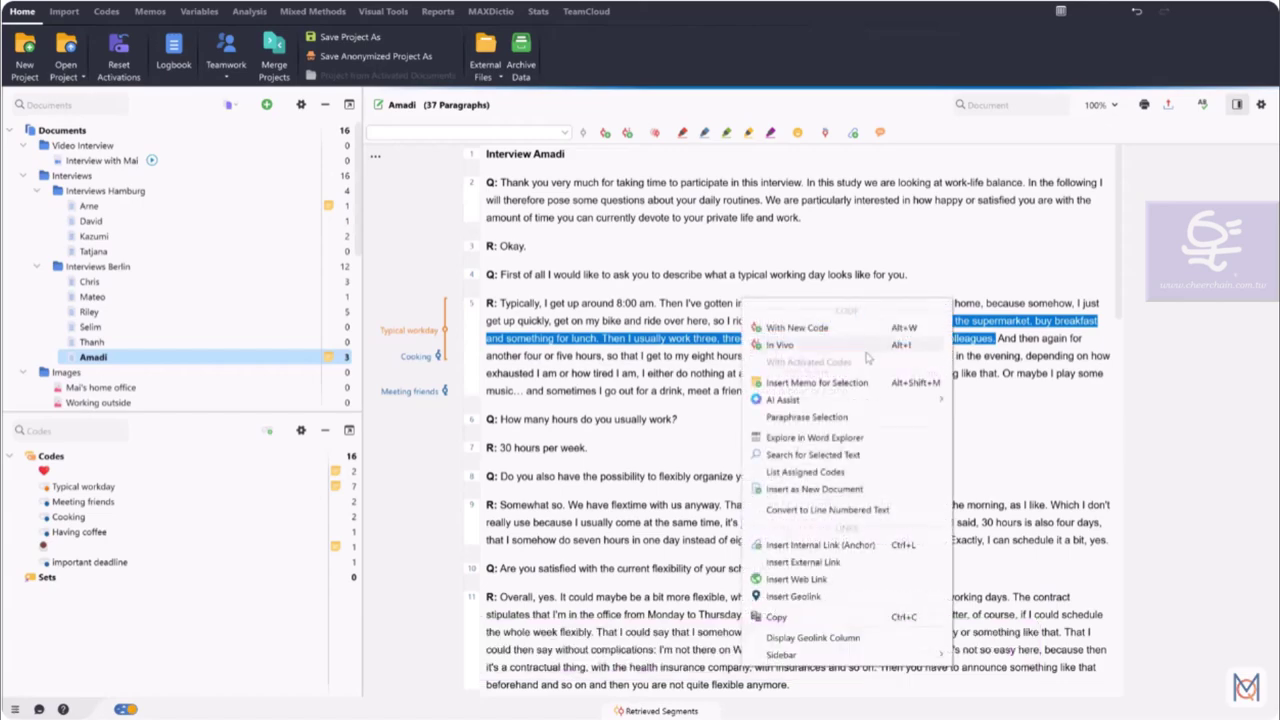
{"action": "left_click", "coordinate": [852, 385]}
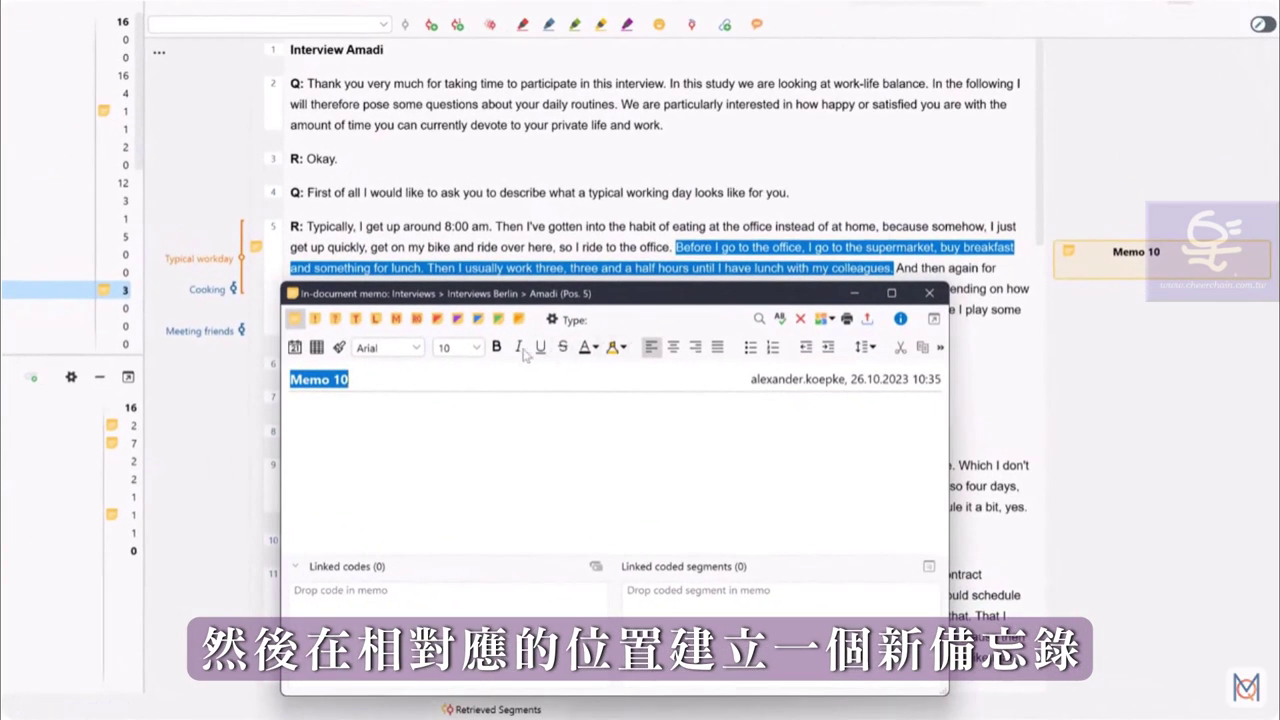
{"action": "left_click", "coordinate": [346, 403]}
{"action": "type", "text": "Are Amadis breakf"}
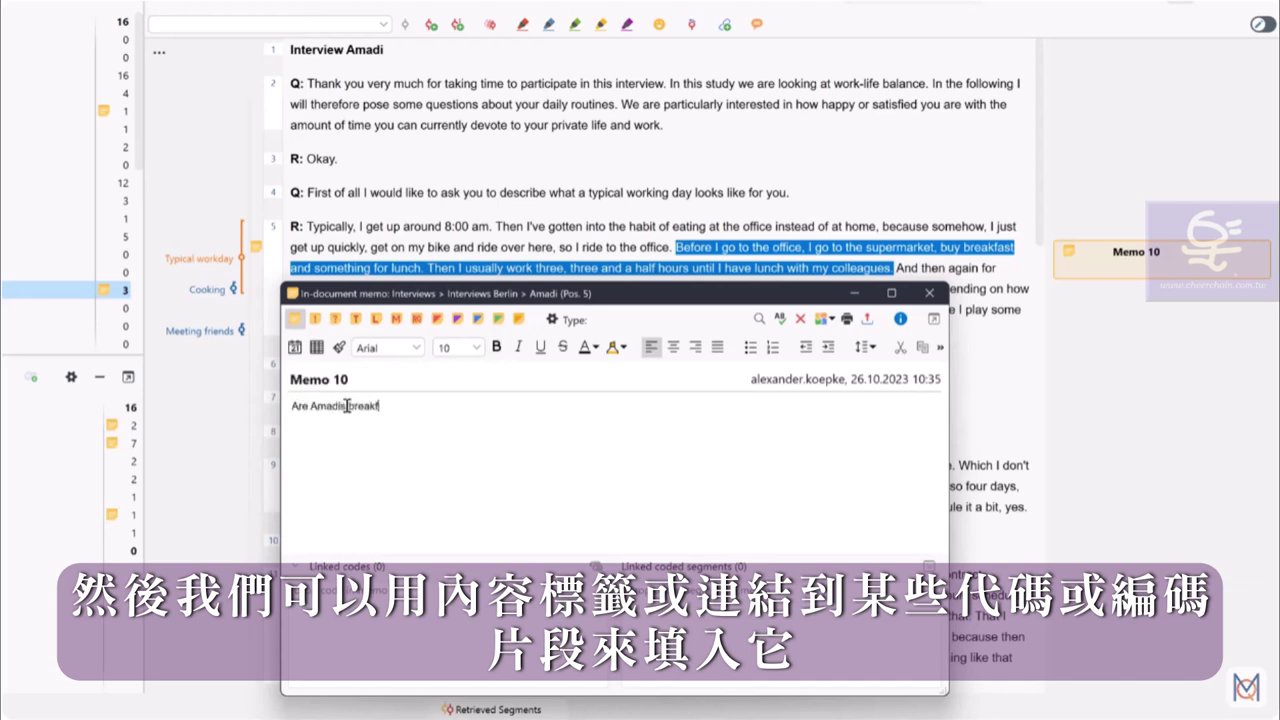
{"action": "type", "text": "ast and lunch routines representative for people i"}
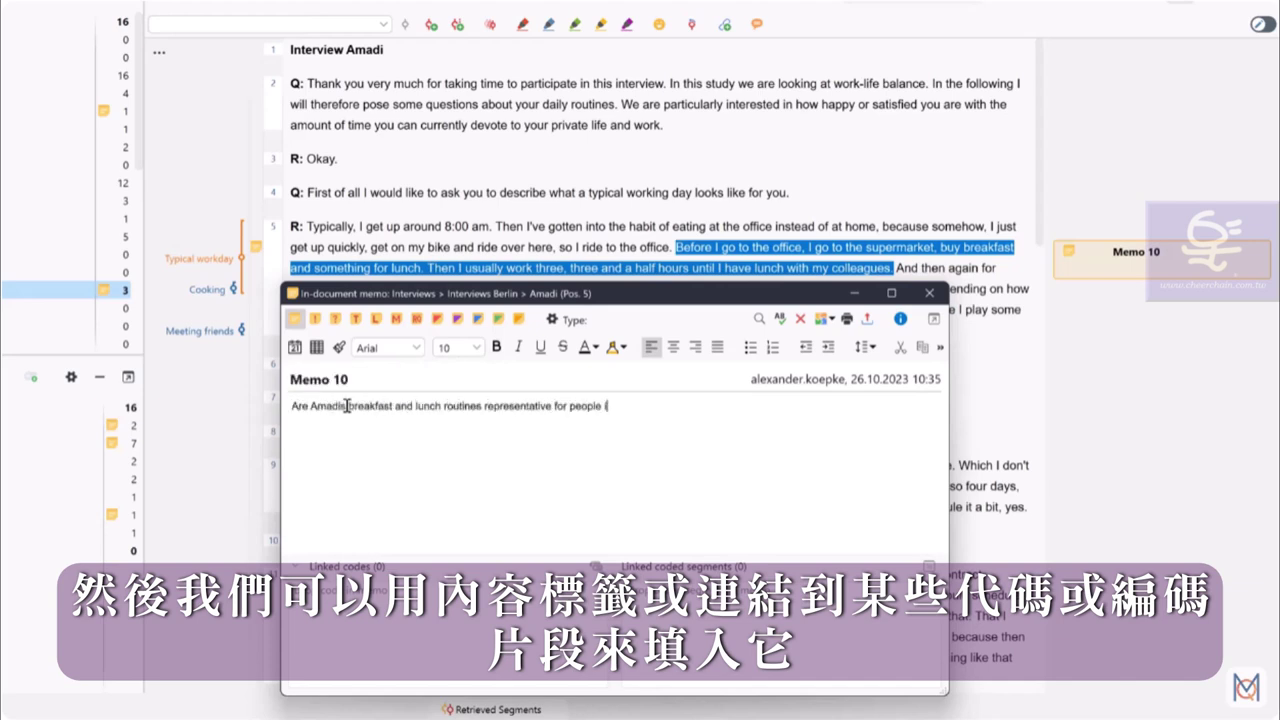
{"action": "type", "text": "n the field?"}
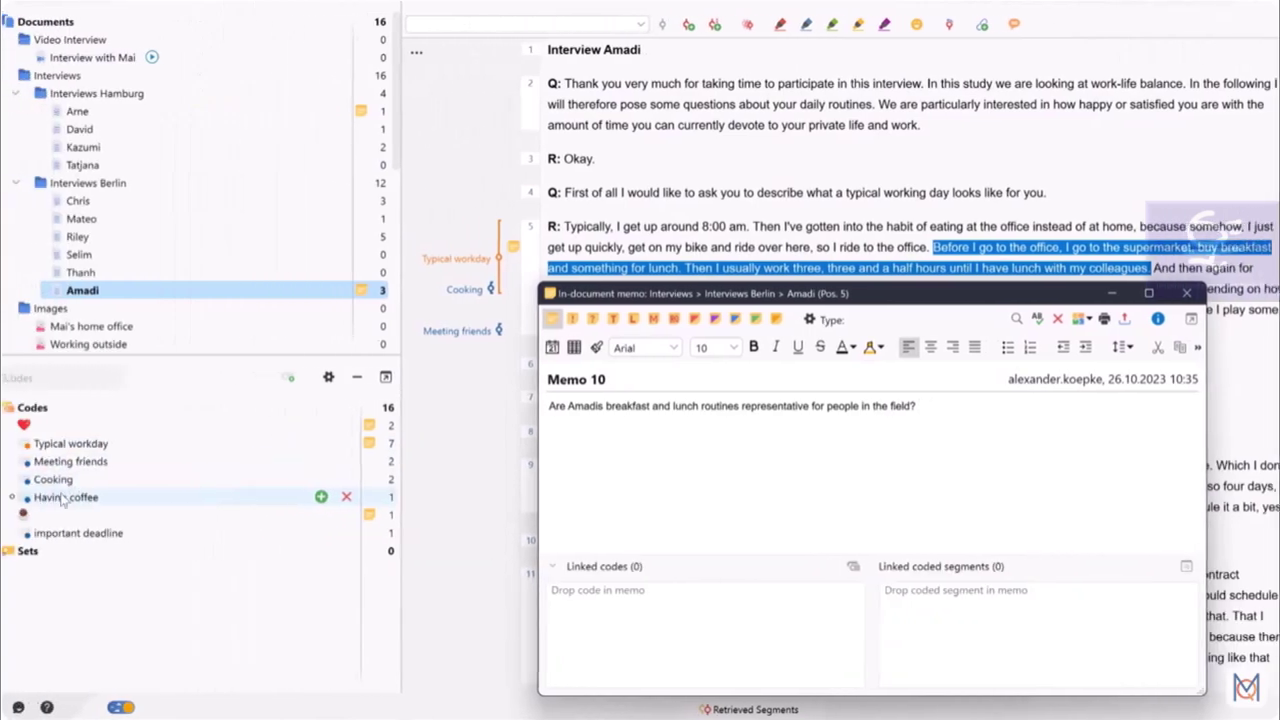
Link the Having coffee code, a second code and the Typical workday segment to the memo, then close it.
{"action": "left_click_drag", "start_coordinate": [62, 500], "coordinate": [597, 598]}
{"action": "left_click_drag", "start_coordinate": [286, 515], "coordinate": [616, 626]}
{"action": "left_click_drag", "start_coordinate": [478, 266], "coordinate": [1012, 612]}
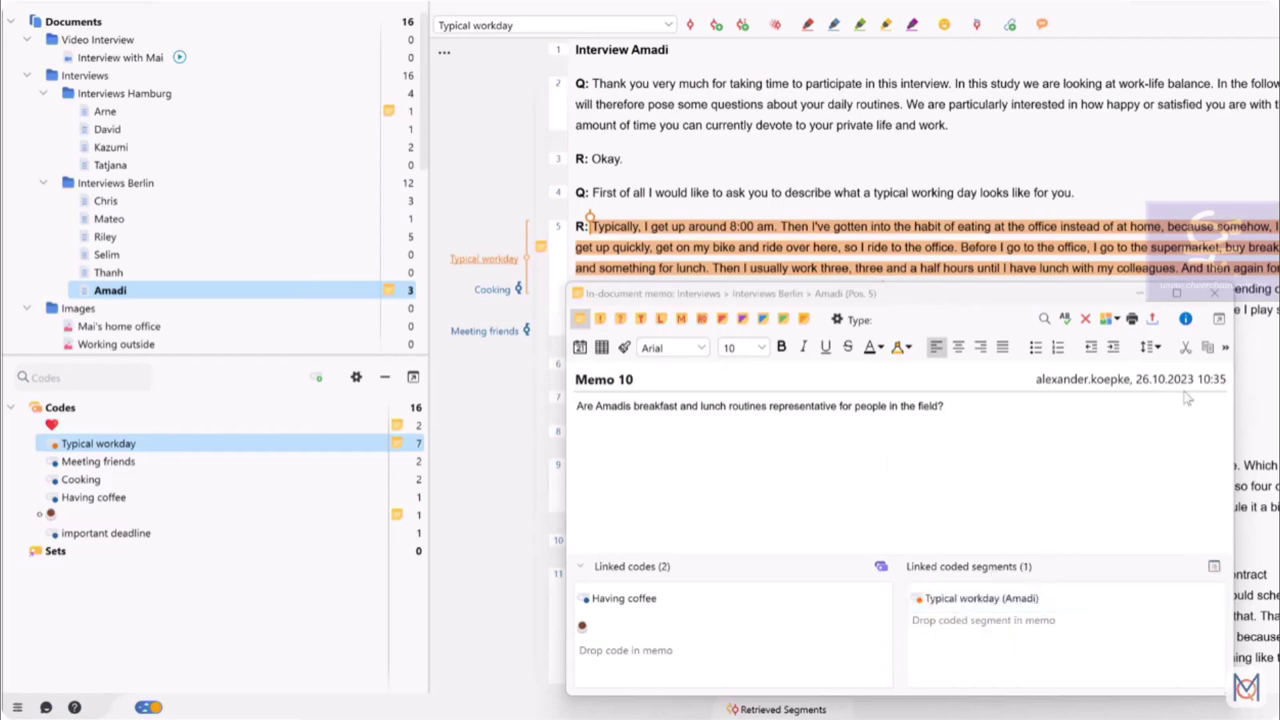
{"action": "left_click", "coordinate": [1214, 293]}
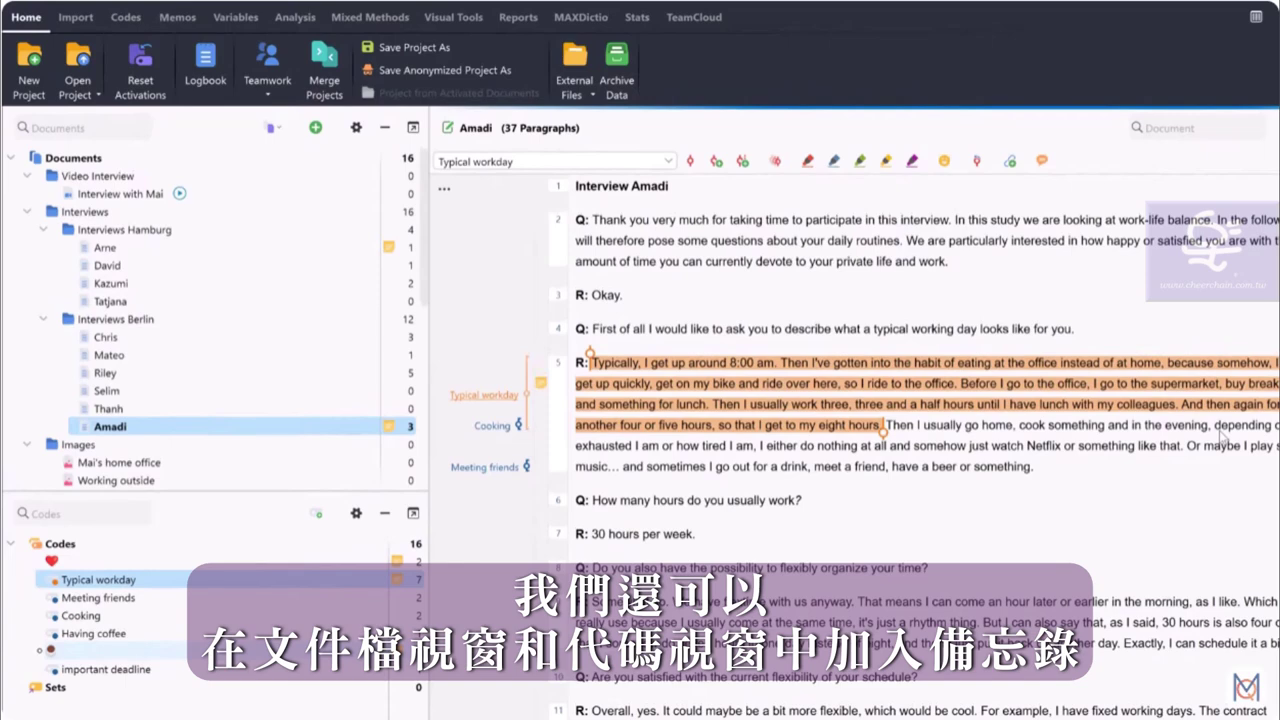
From All Memos, append a note to the Typical workday code memo asking whether people mention stress.
{"action": "left_click", "coordinate": [315, 127]}
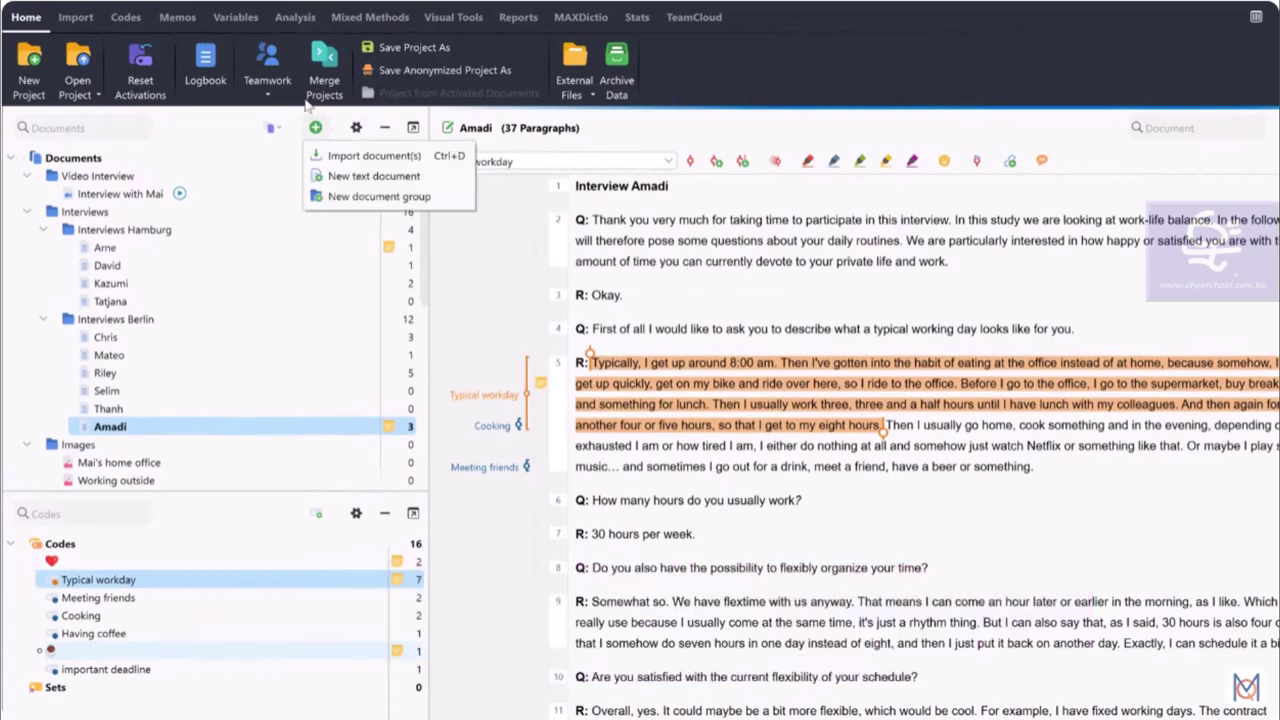
{"action": "left_click", "coordinate": [177, 17]}
{"action": "left_click", "coordinate": [87, 70]}
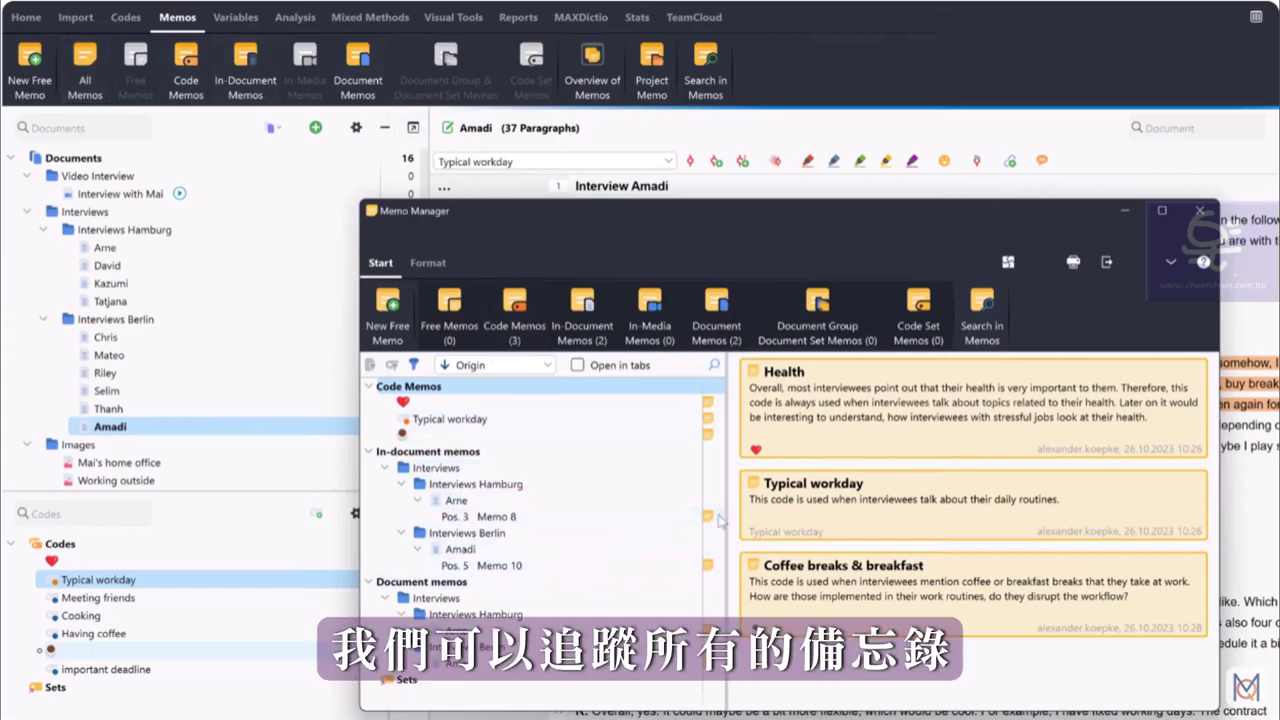
{"action": "double_click", "coordinate": [810, 505]}
{"action": "left_click", "coordinate": [1089, 437]}
{"action": "type", "text": "It is "}
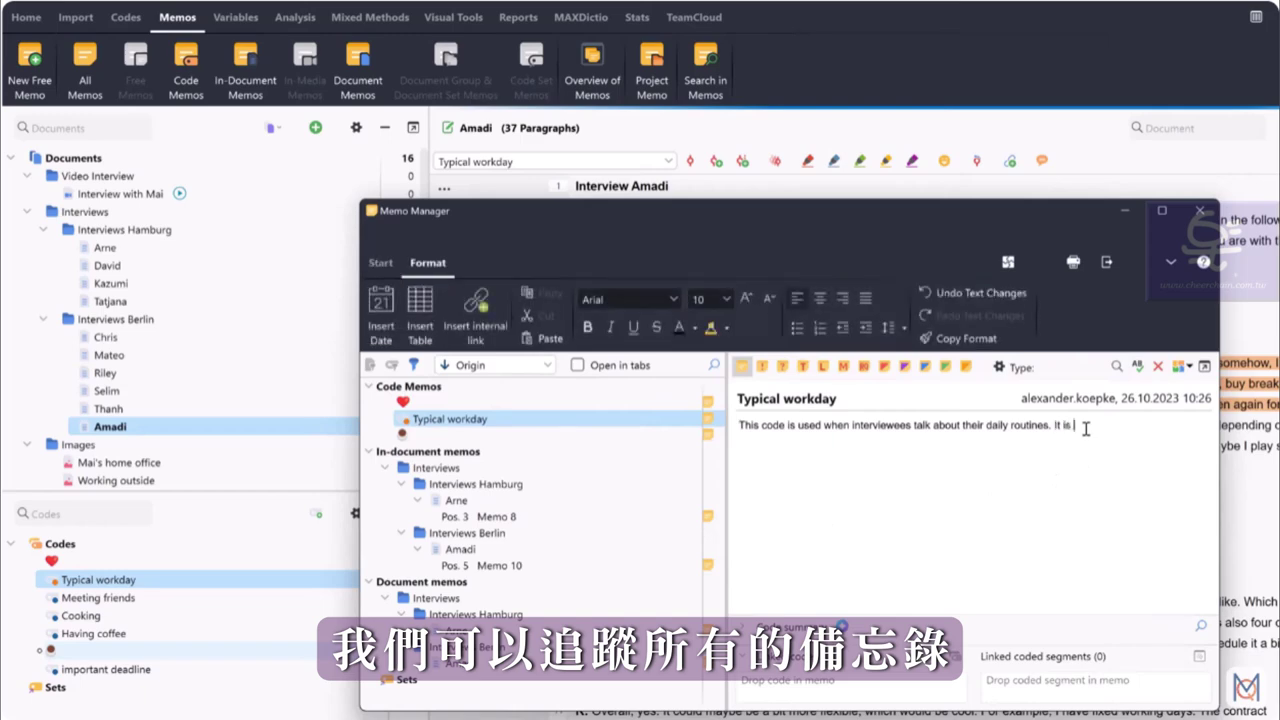
{"action": "type", "text": "especially interesting how people talk about their normal routines, d"}
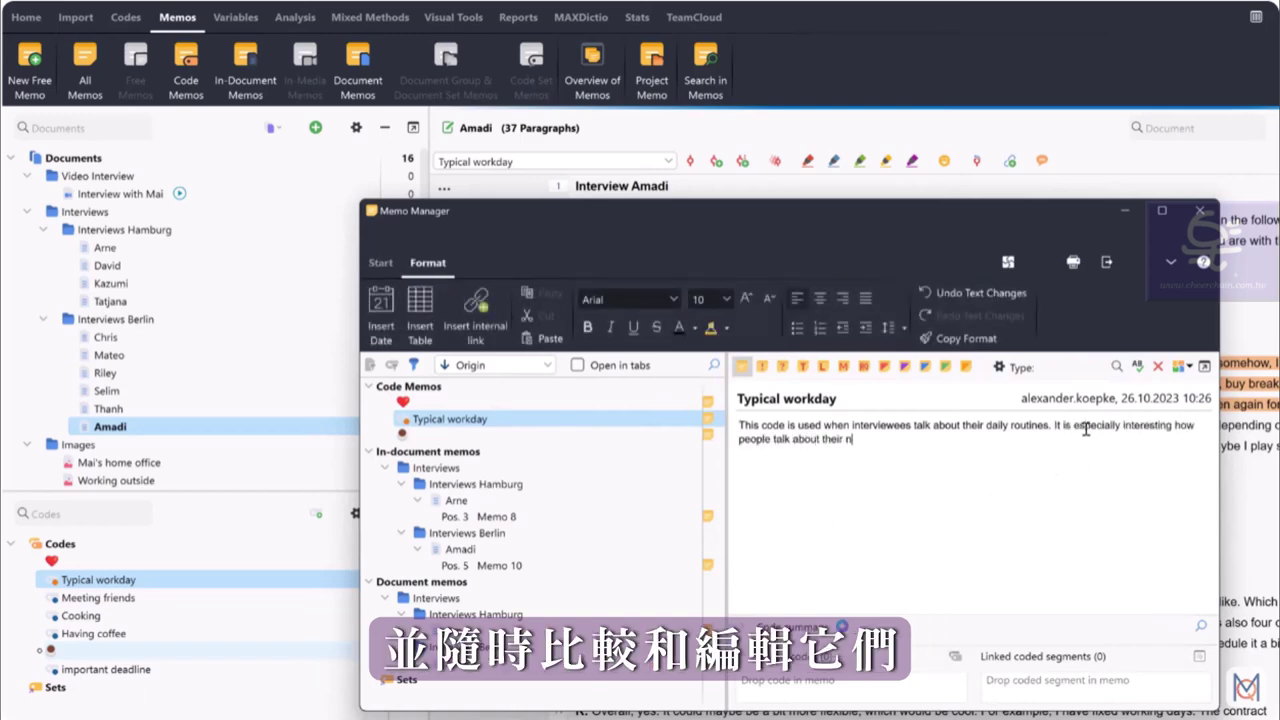
{"action": "type", "text": "o they mention stress right from the beginning etc."}
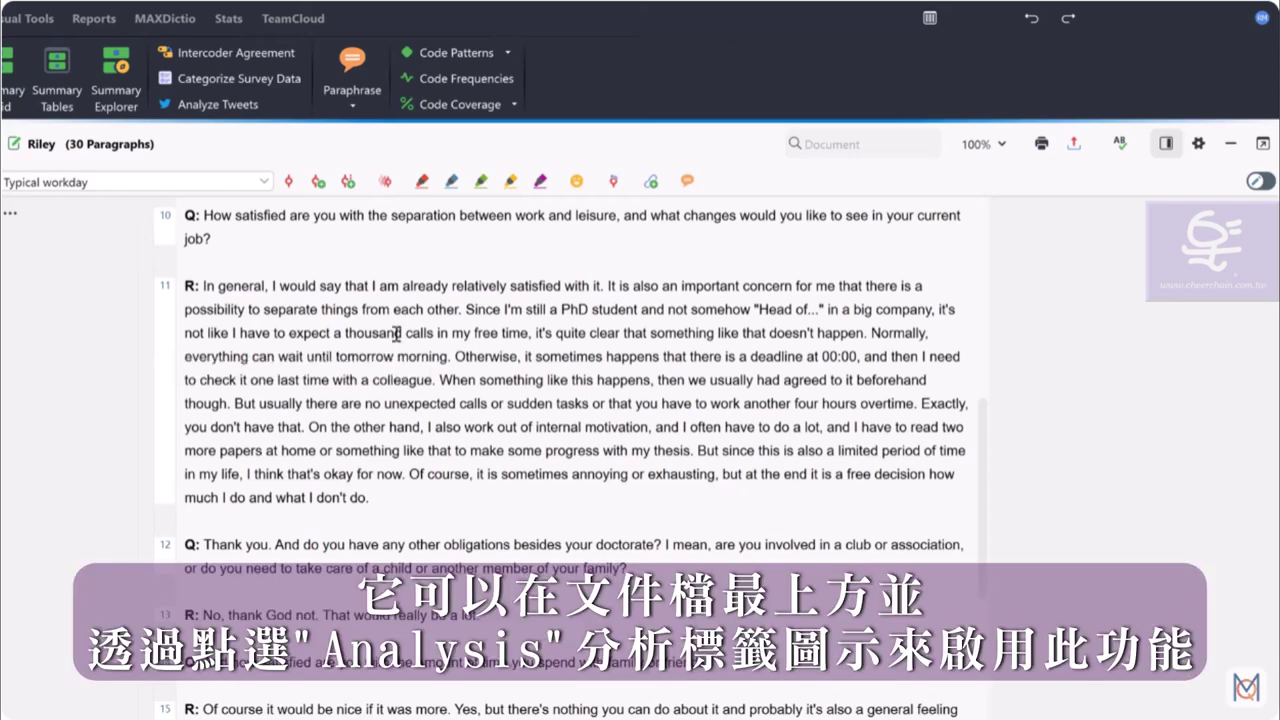
Paraphrase paragraph 11 as mostly satisfied with the separation between work and leisure.
{"action": "left_click", "coordinate": [687, 182]}
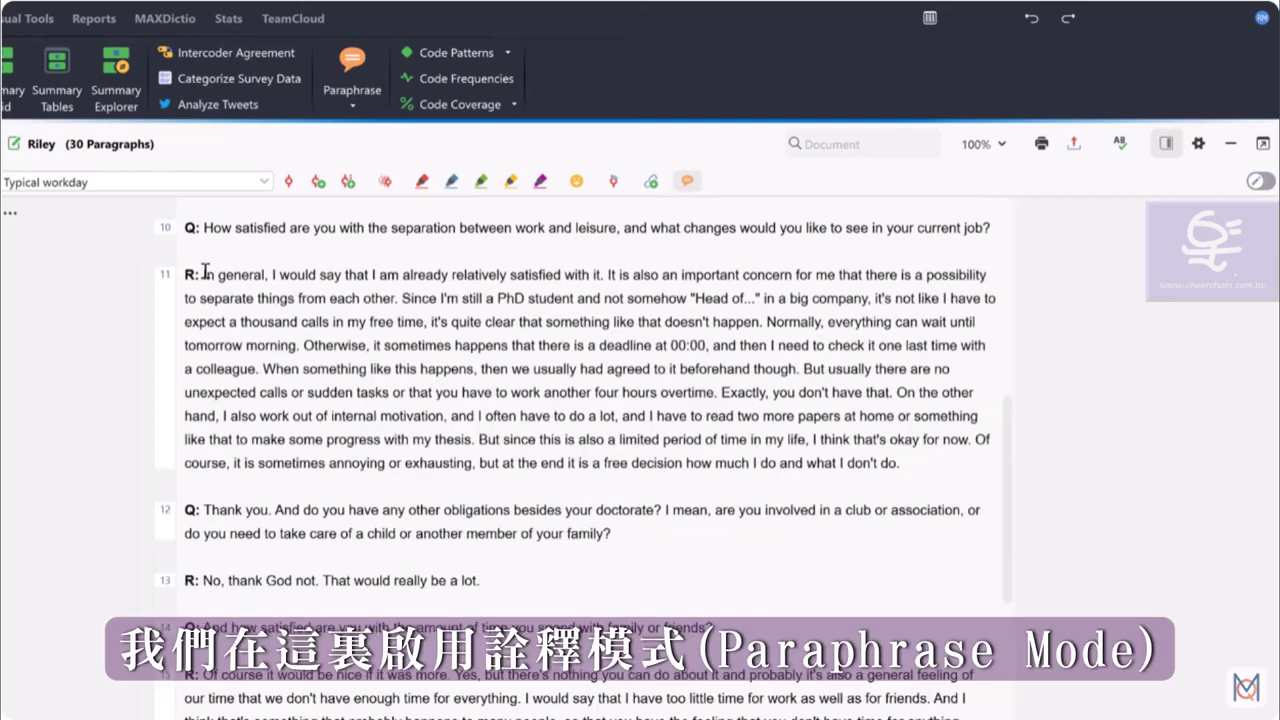
{"action": "left_click_drag", "start_coordinate": [203, 273], "coordinate": [901, 464]}
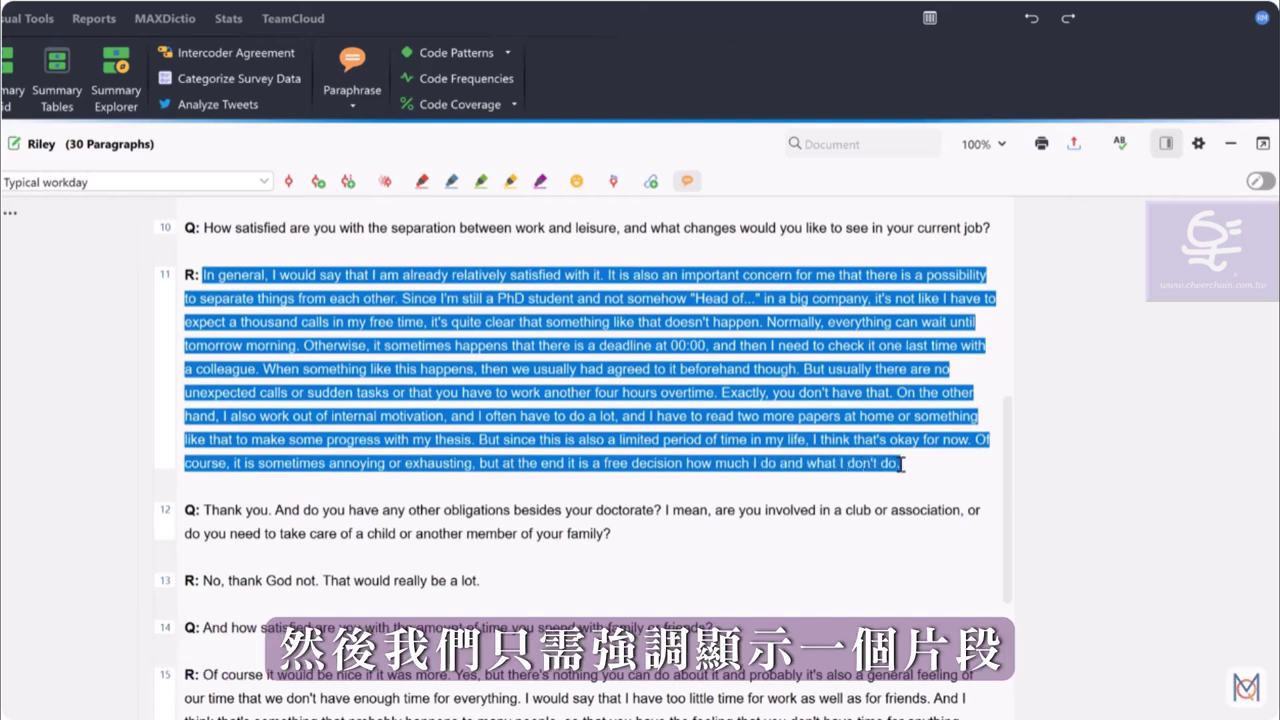
{"action": "type", "text": "Mostly satisfied with s"}
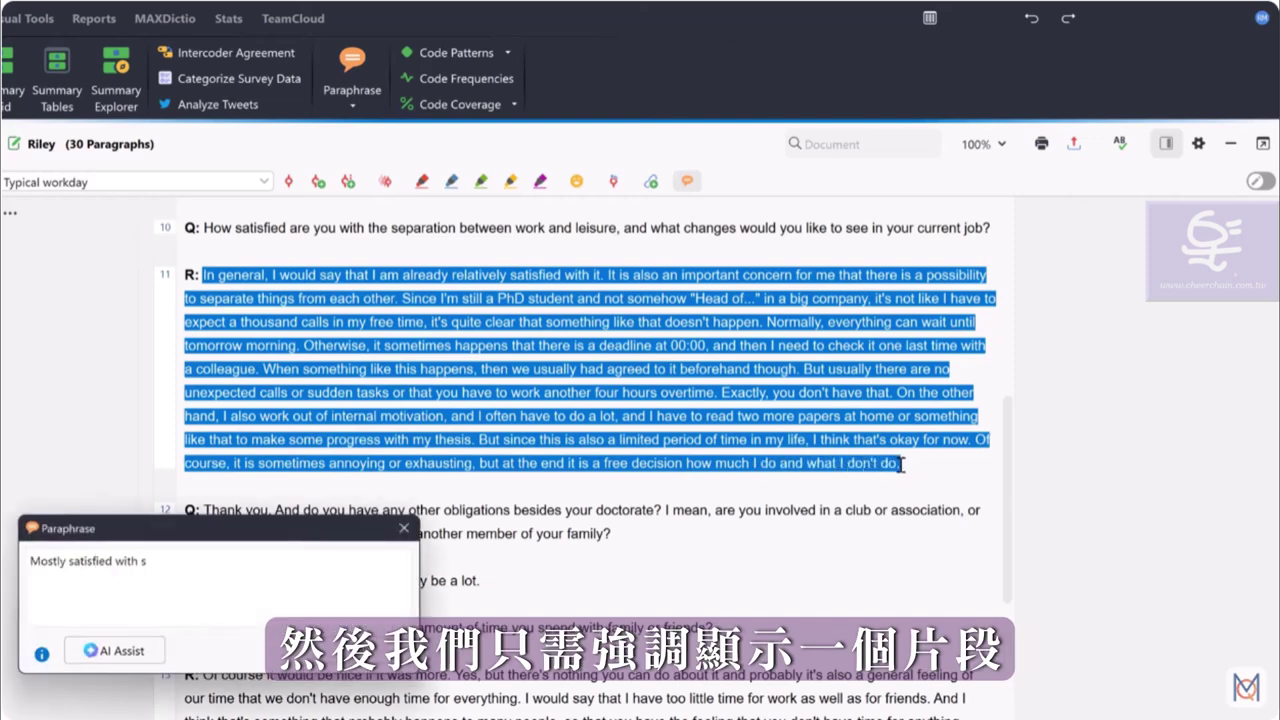
{"action": "type", "text": "eparation between work and leisure. Considers work to"}
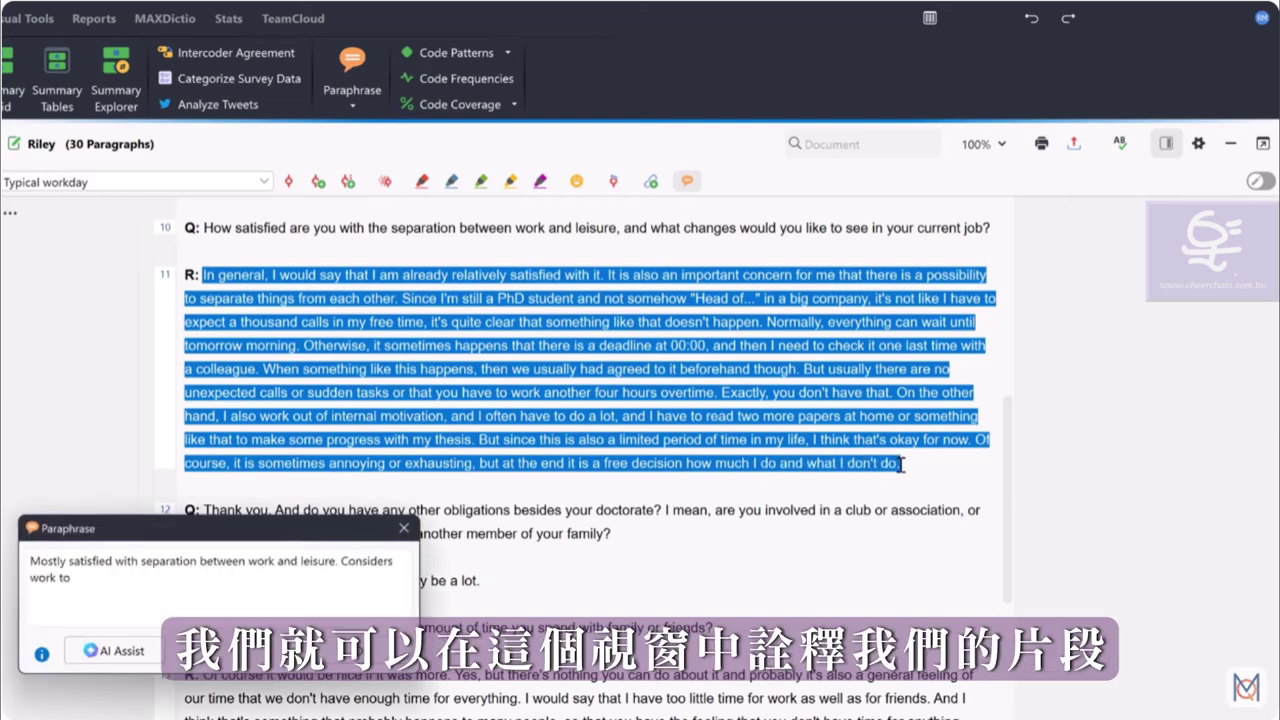
{"action": "type", "text": " be fullfilling, willing to work on some tasks in after hours"}
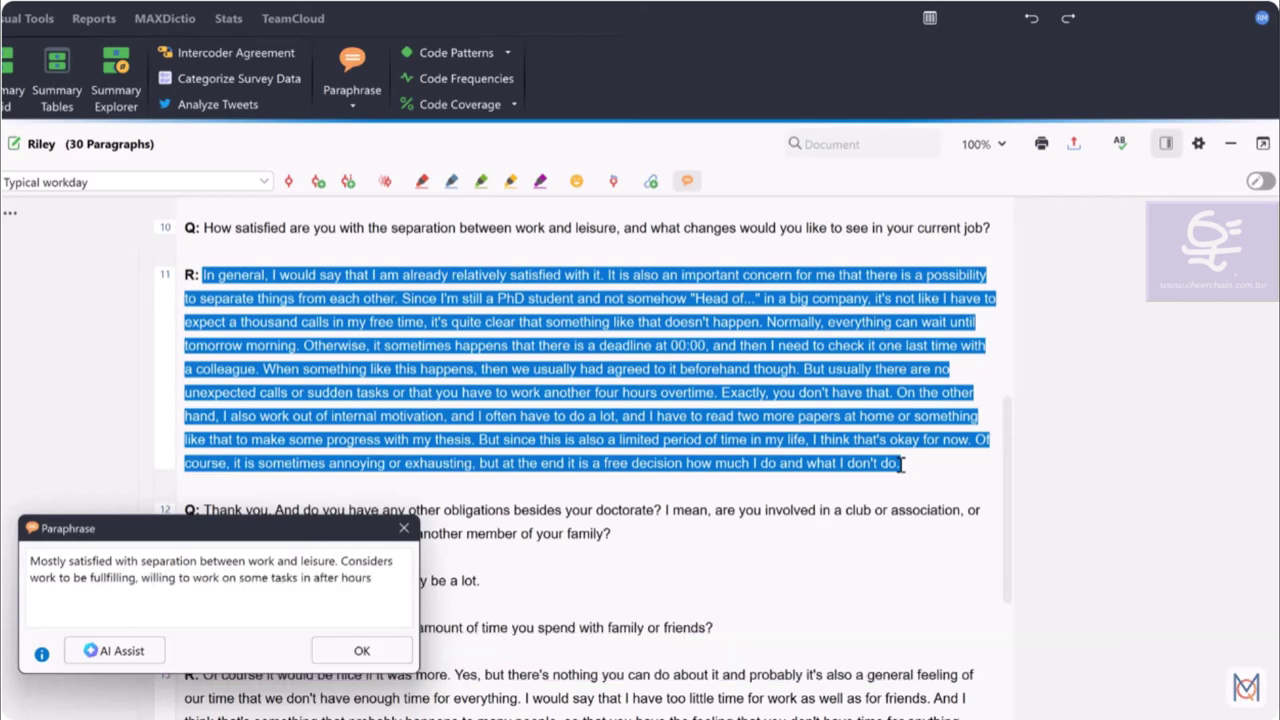
{"action": "type", "text": " but not obliged to."}
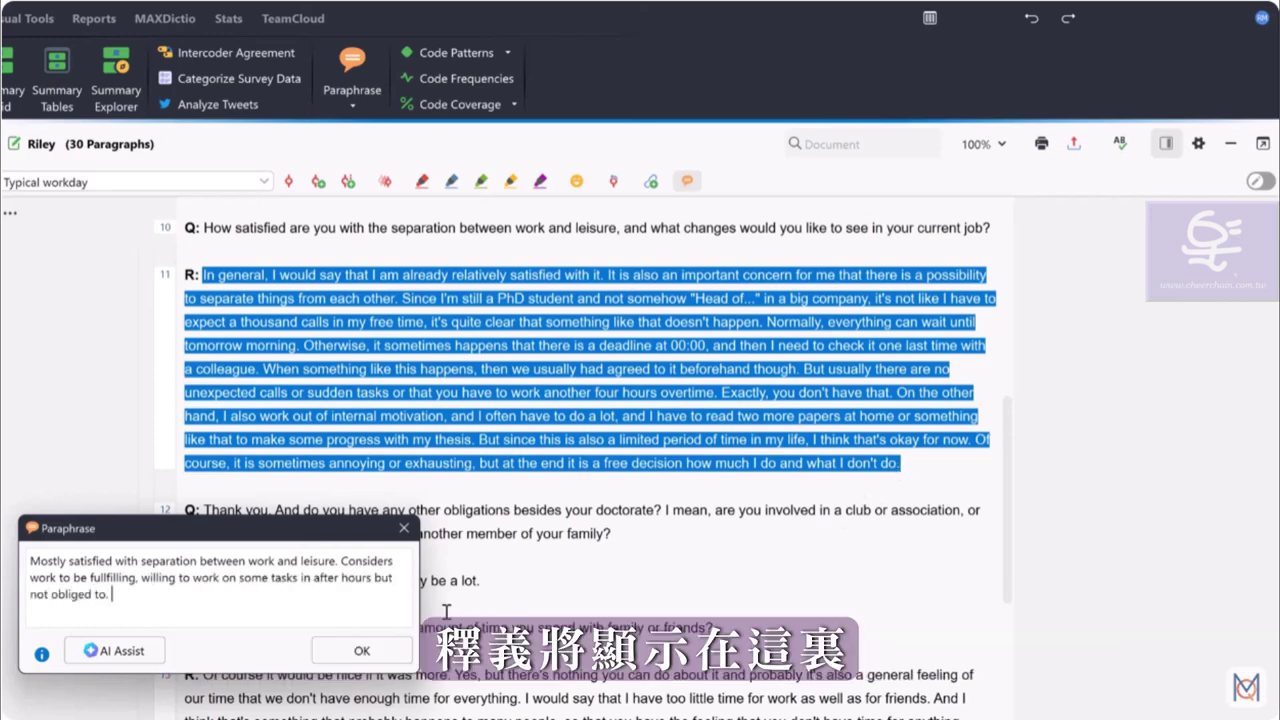
{"action": "left_click", "coordinate": [390, 650]}
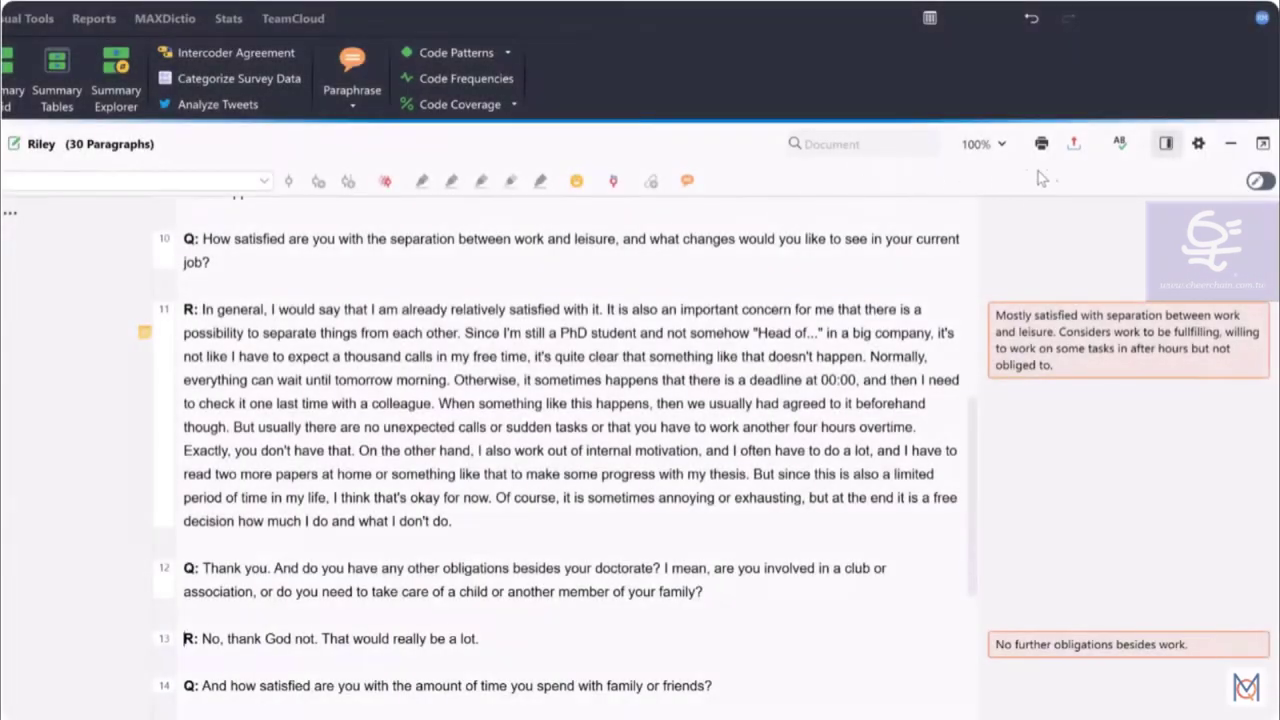
Show memos alongside paraphrases in the margin sidebar.
{"action": "left_click", "coordinate": [1164, 146]}
{"action": "left_click", "coordinate": [1164, 146]}
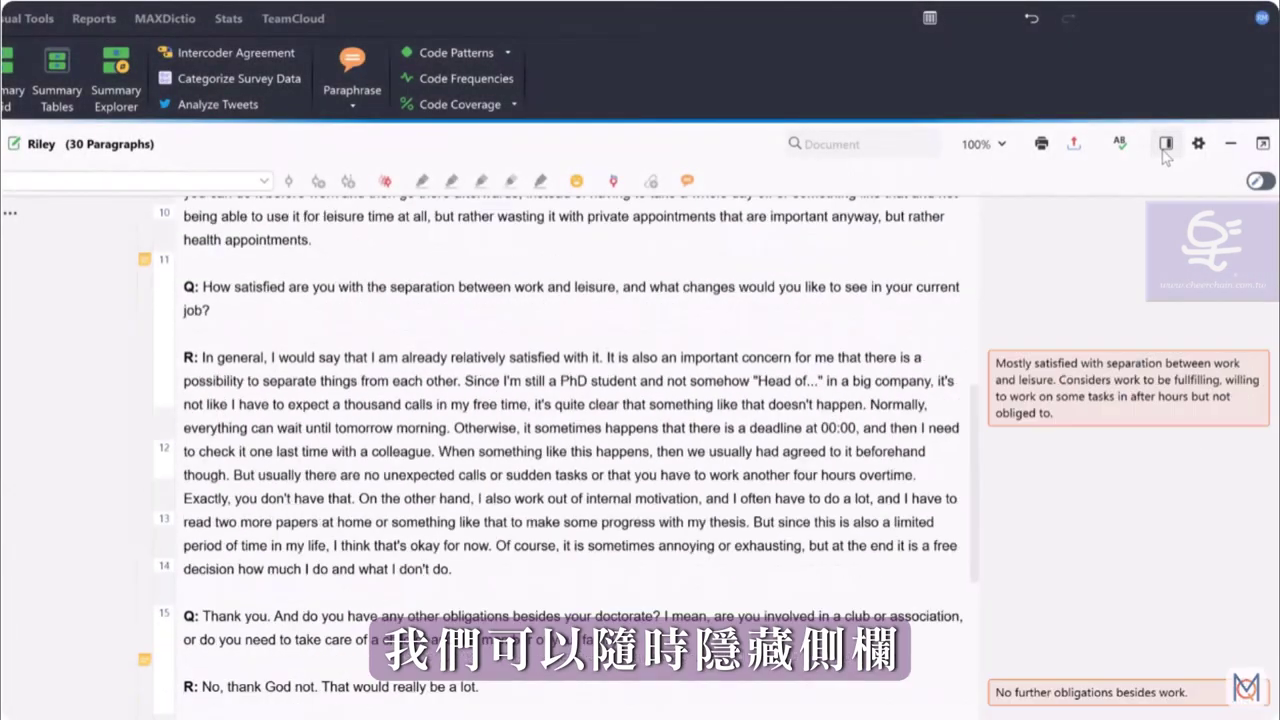
{"action": "right_click", "coordinate": [1120, 236]}
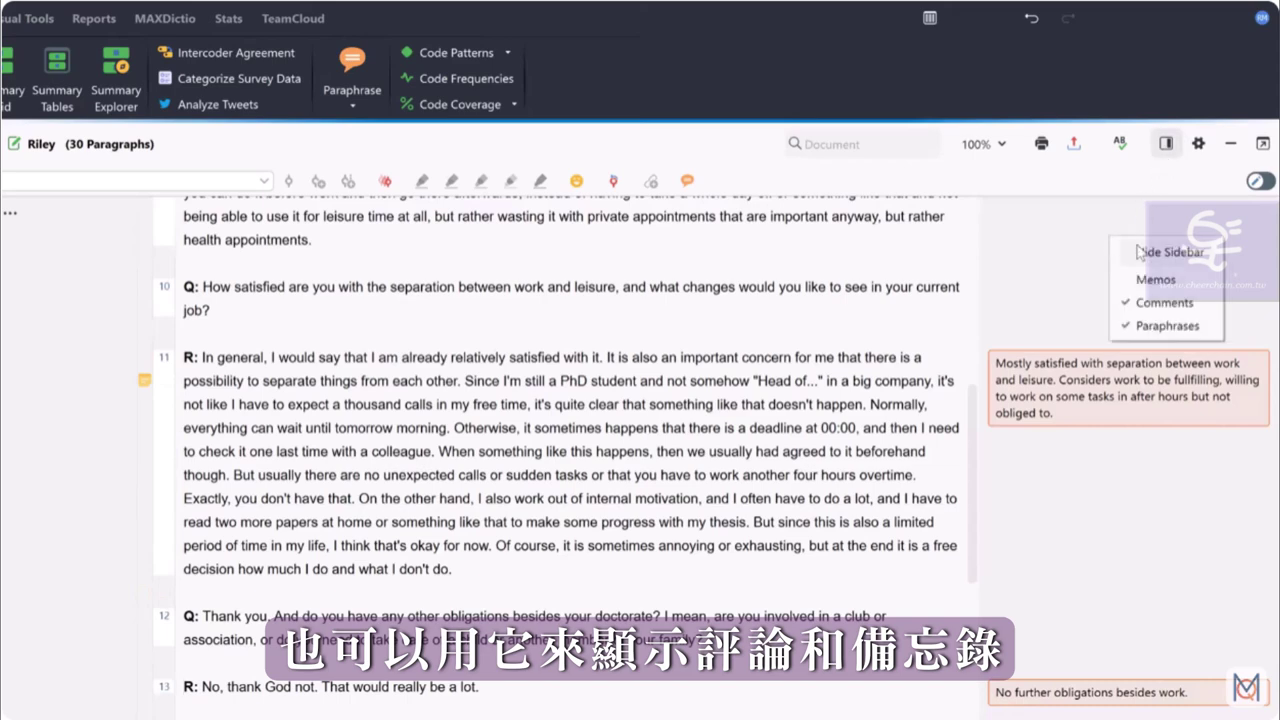
{"action": "left_click", "coordinate": [1150, 282]}
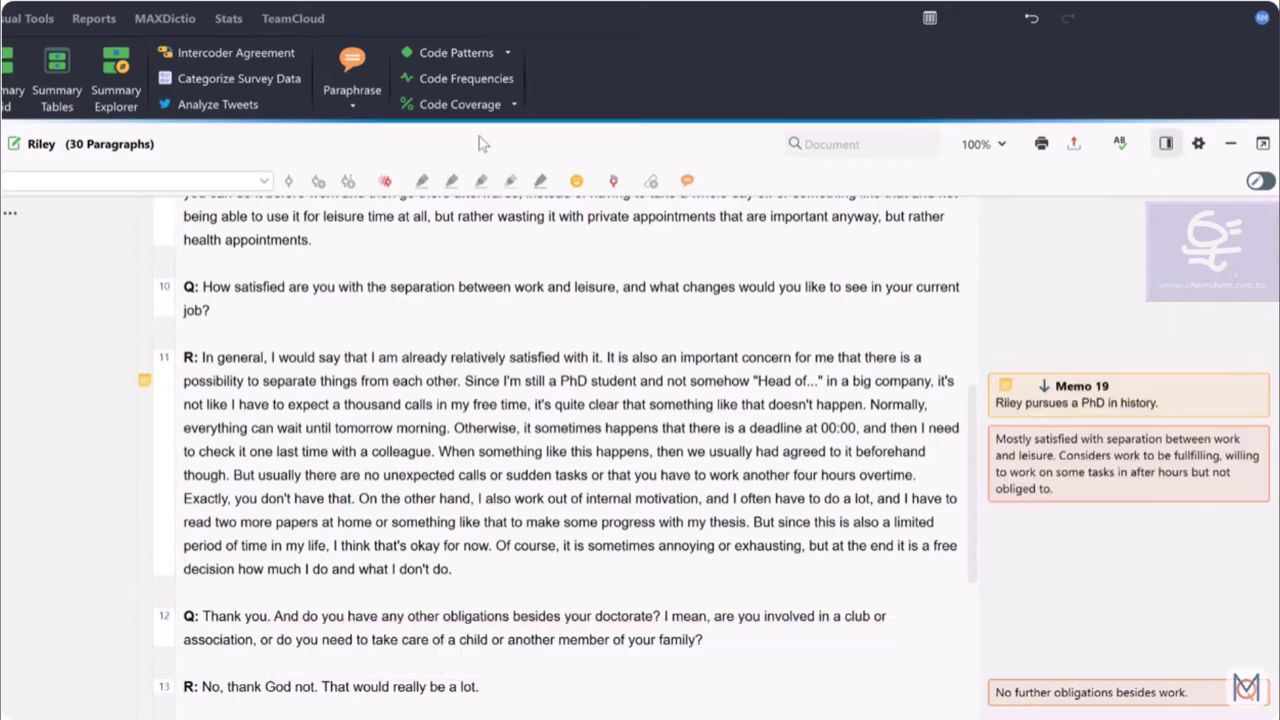
{"action": "left_click", "coordinate": [348, 114]}
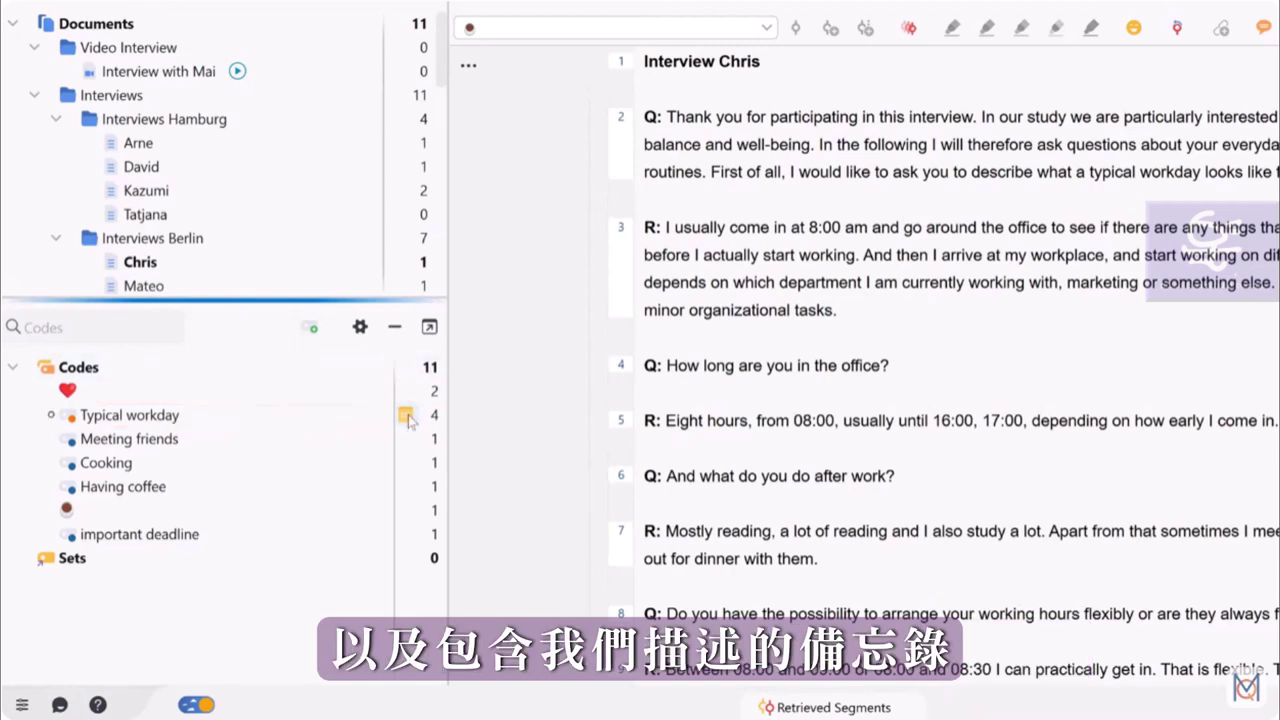
Create a top-level 'Free time' code and place it below Typical workday.
{"action": "mouse_move", "coordinate": [409, 419]}
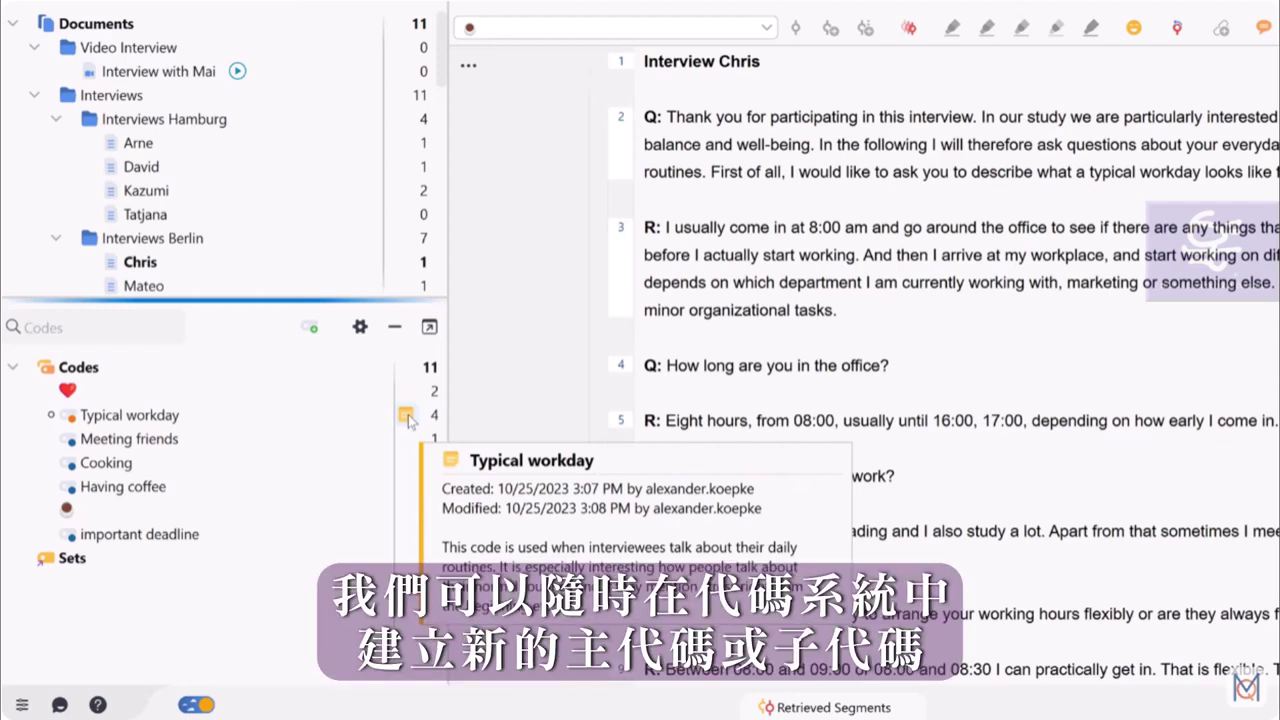
{"action": "left_click", "coordinate": [265, 367]}
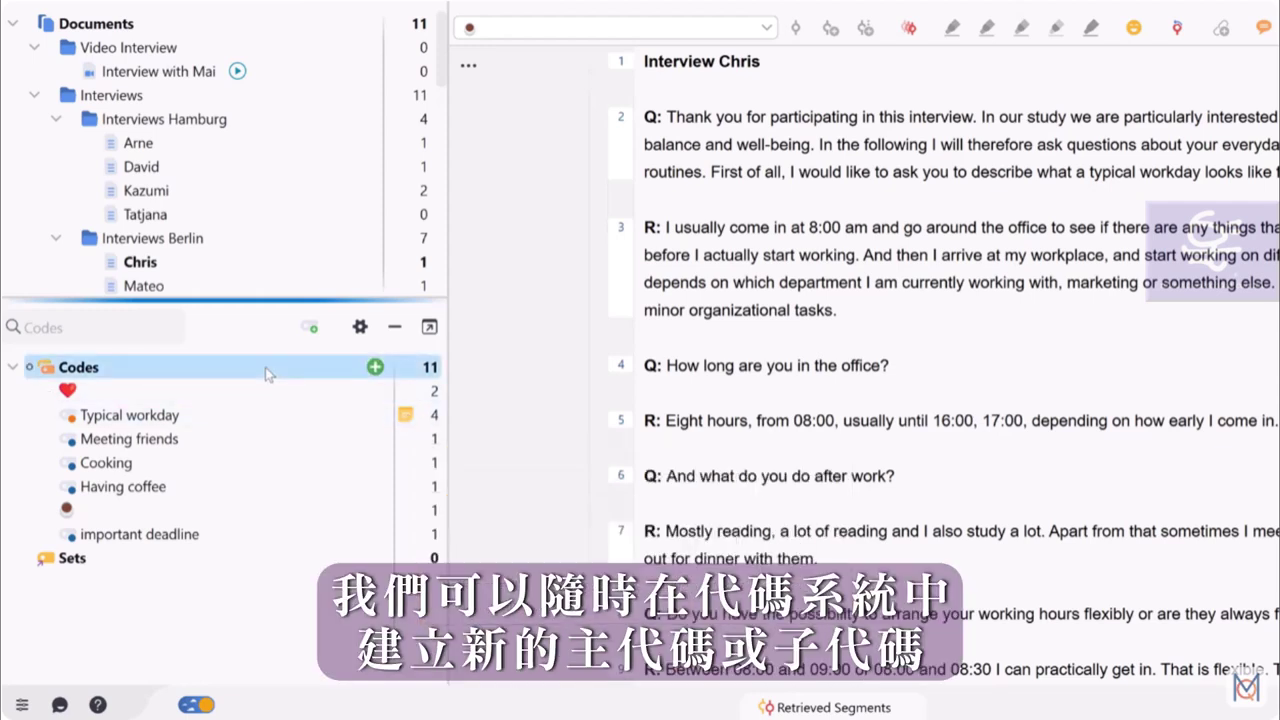
{"action": "left_click", "coordinate": [310, 330]}
{"action": "type", "text": "Free time"}
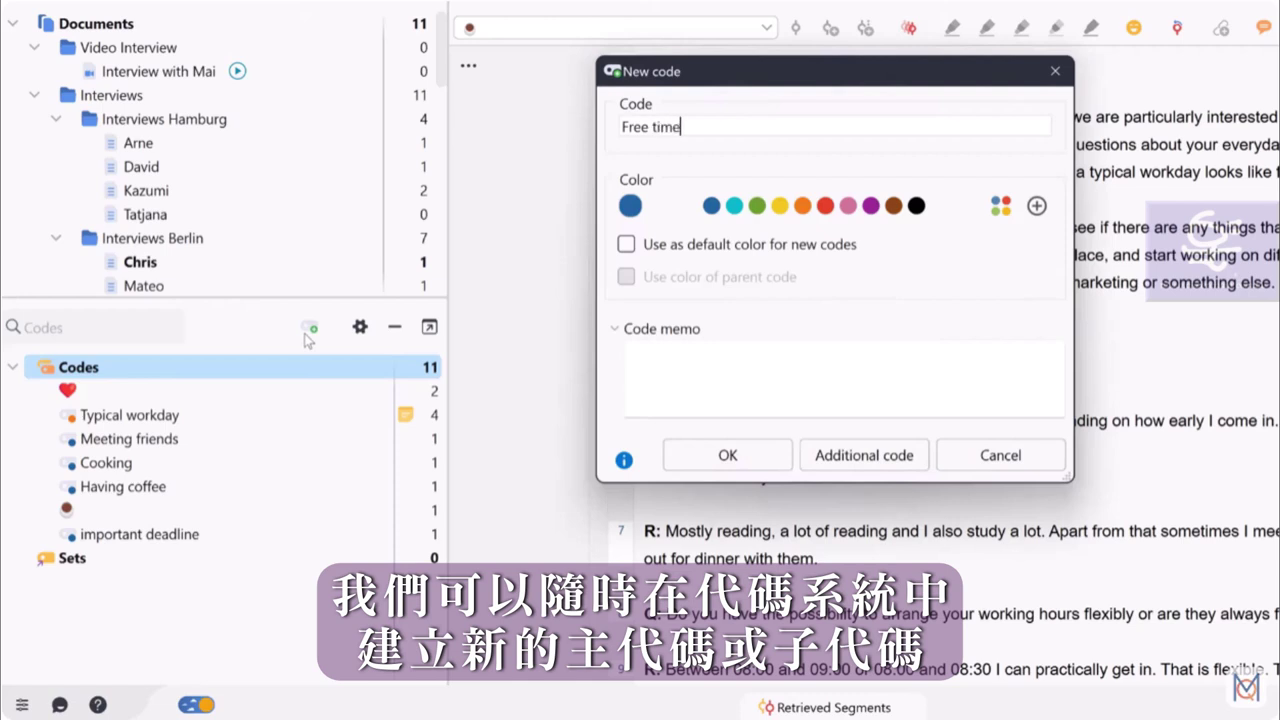
{"action": "key", "text": "Escape"}
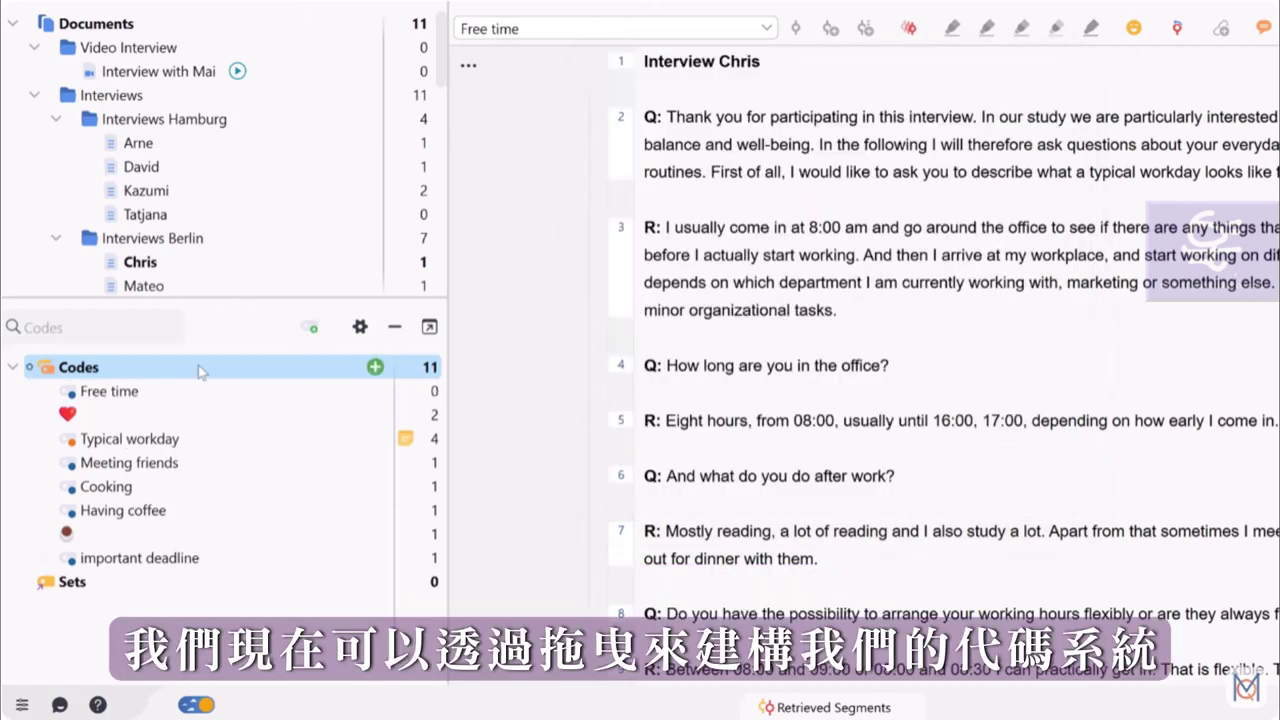
{"action": "left_click_drag", "start_coordinate": [160, 392], "coordinate": [175, 458]}
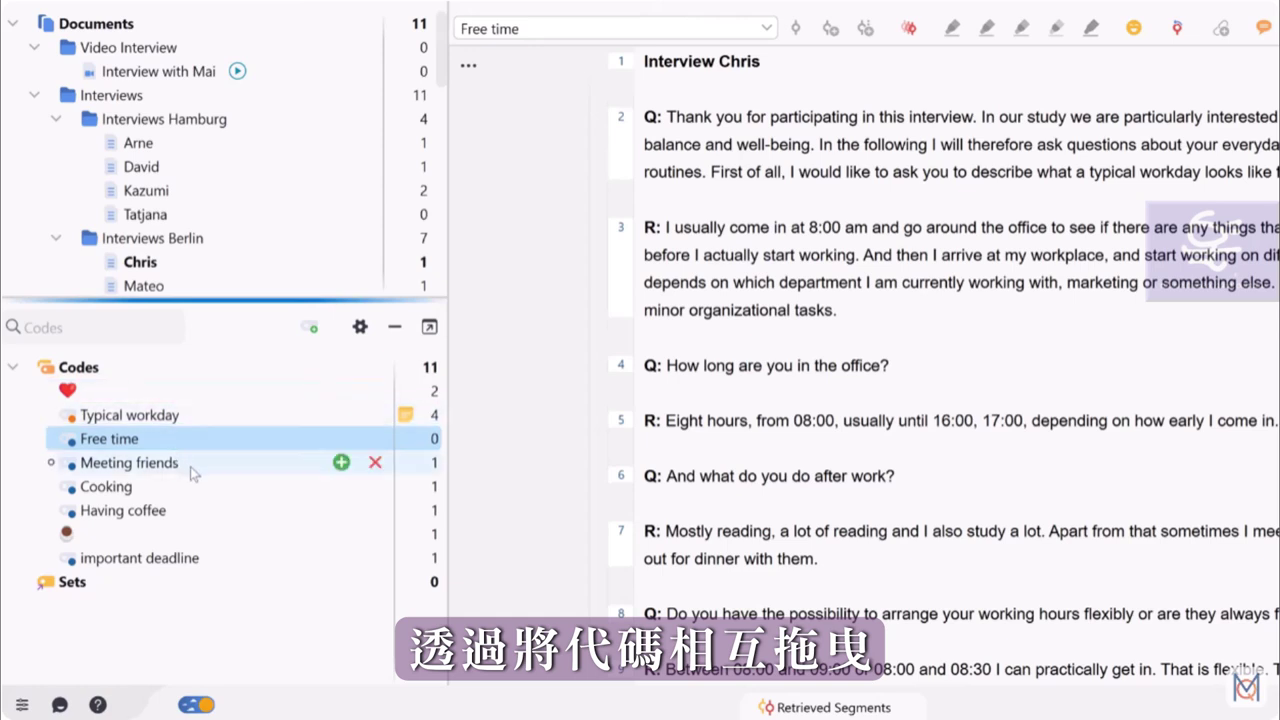
Nest Meeting friends, Cooking and Having coffee under Free time, and merge the coffee-icon code into Having coffee.
{"action": "left_click", "coordinate": [190, 466]}
{"action": "left_click", "coordinate": [152, 532], "text": "shift"}
{"action": "left_click_drag", "start_coordinate": [143, 470], "coordinate": [138, 440]}
{"action": "left_click", "coordinate": [143, 596]}
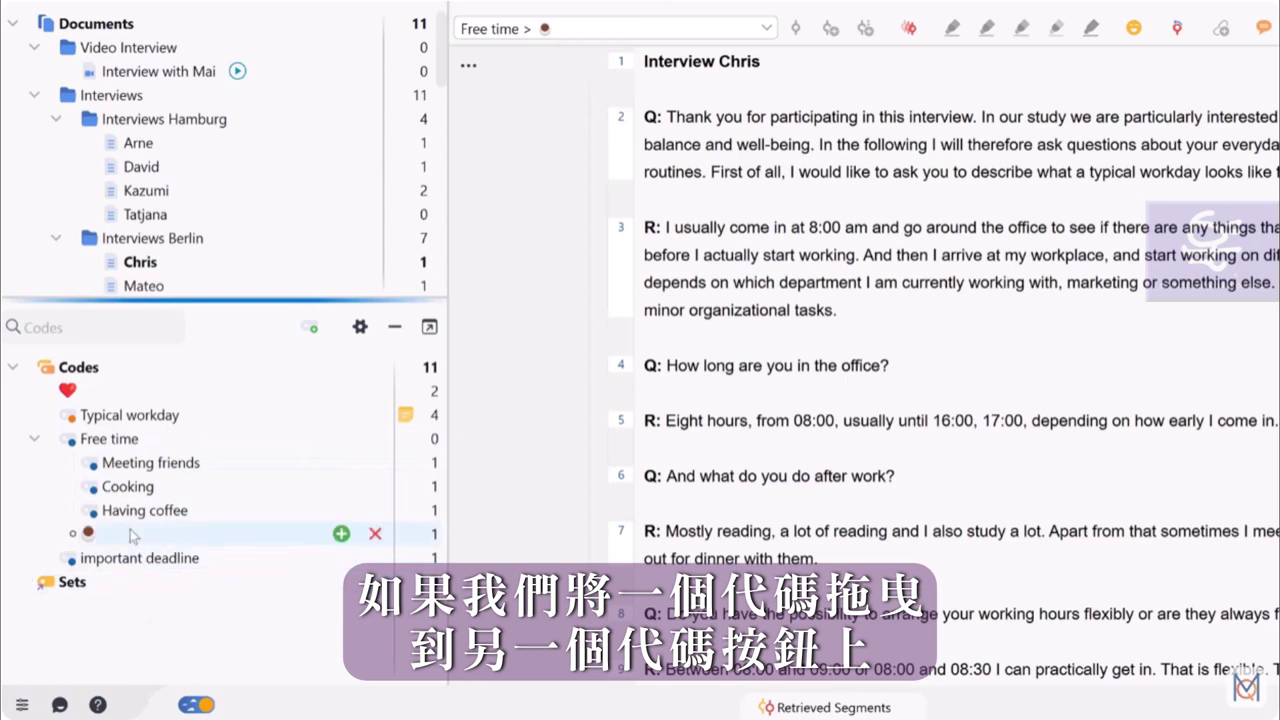
{"action": "left_click_drag", "start_coordinate": [130, 533], "coordinate": [358, 512]}
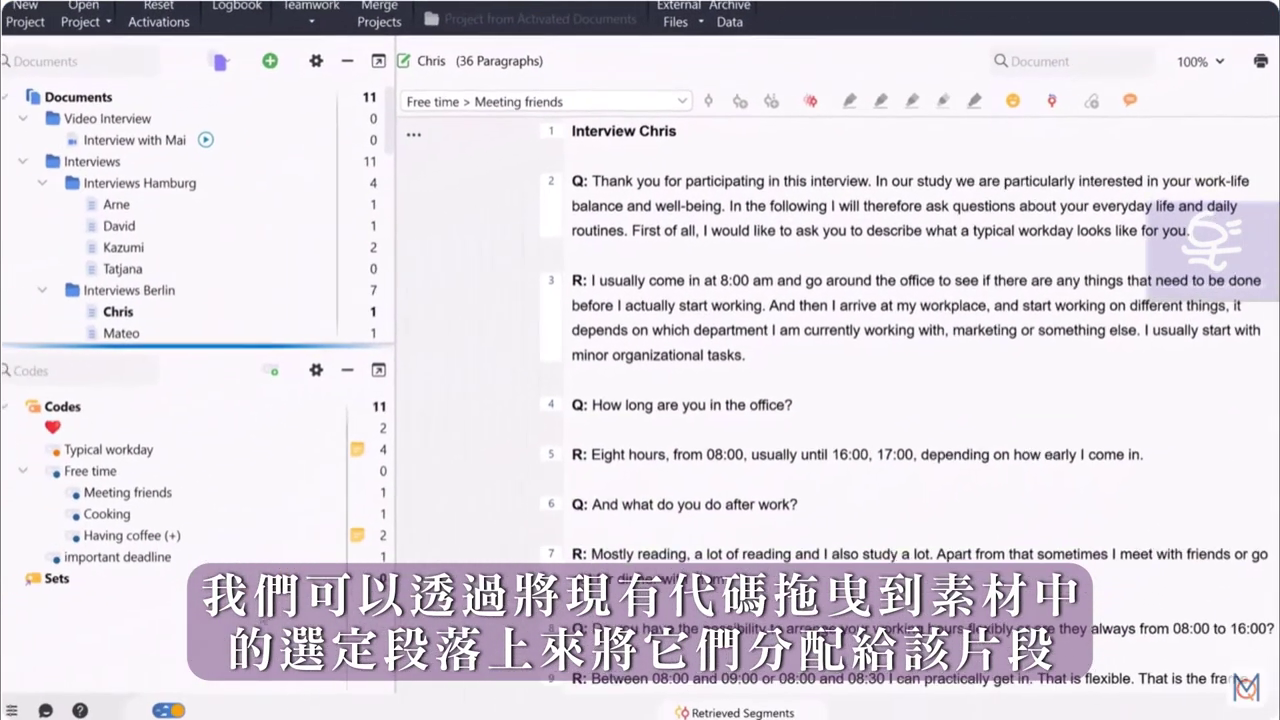
Select the interviewee's answer text in paragraph 3 of the Document Browser.
{"action": "left_click_drag", "start_coordinate": [598, 279], "coordinate": [749, 351]}
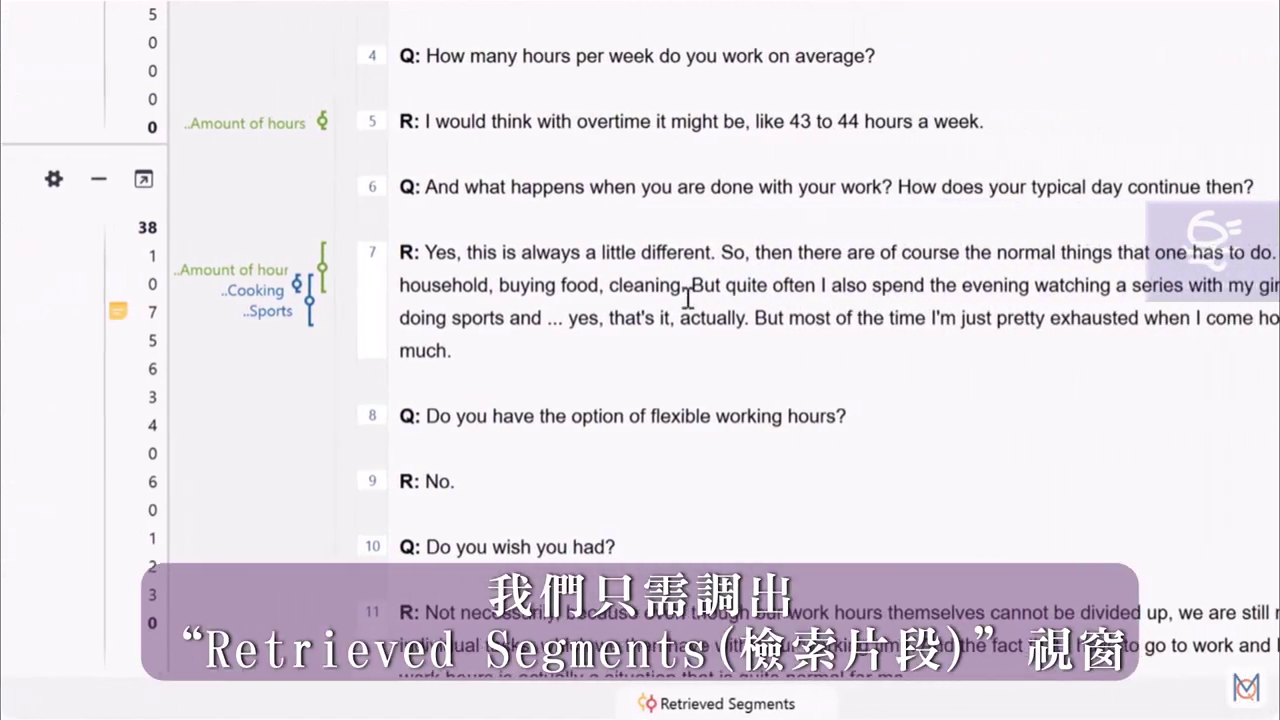
Activate the Interviews Hamburg documents and the Typical workday code to list their 7 retrieved segments.
{"action": "left_click", "coordinate": [693, 703]}
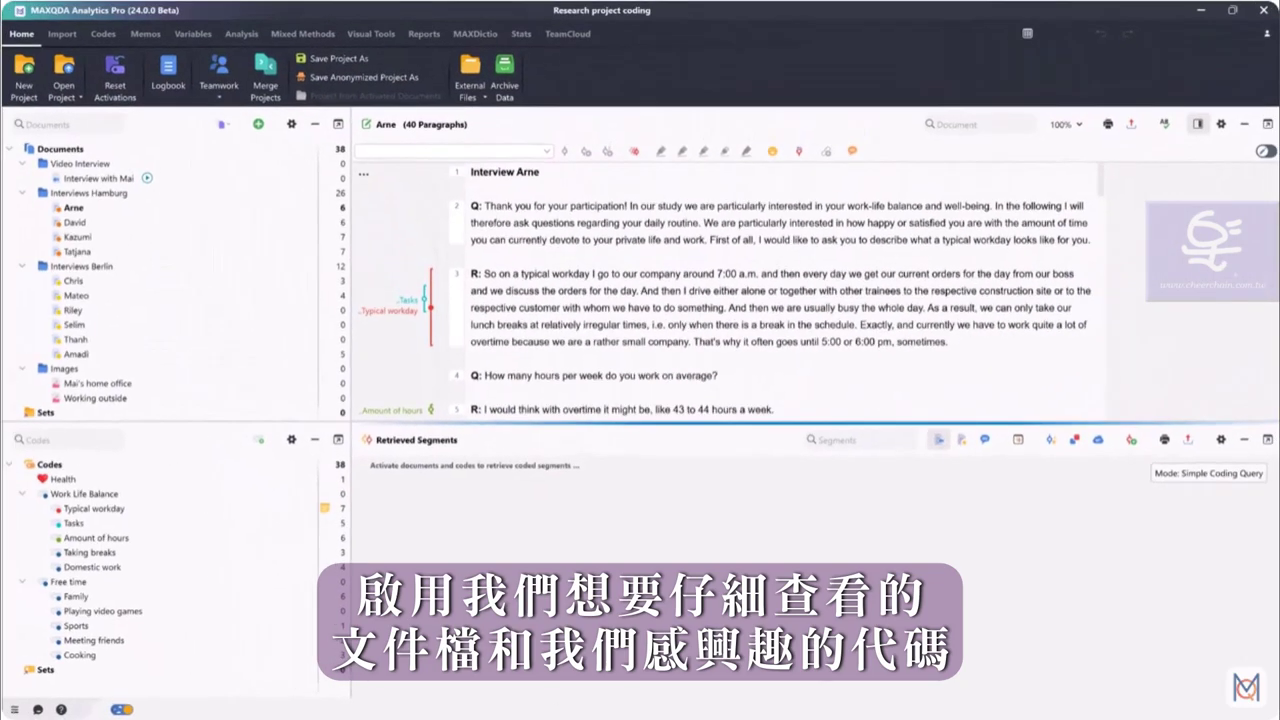
{"action": "left_click", "coordinate": [33, 196]}
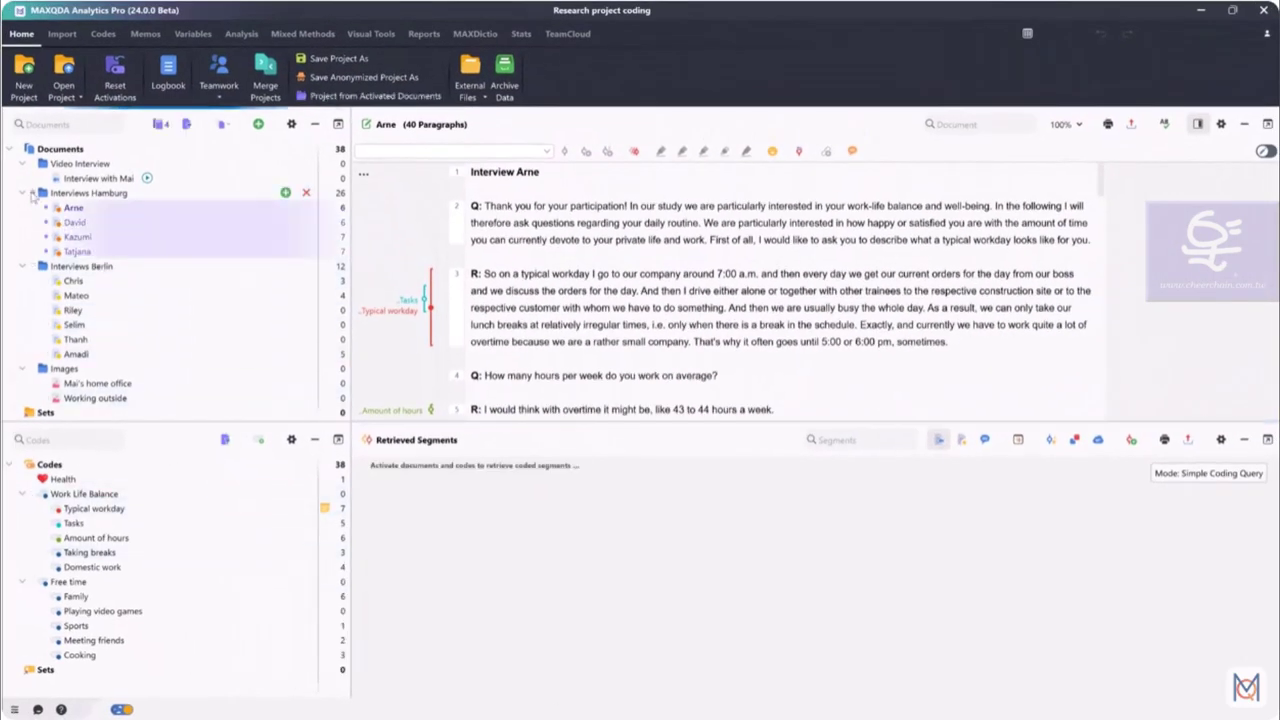
{"action": "left_click", "coordinate": [47, 509]}
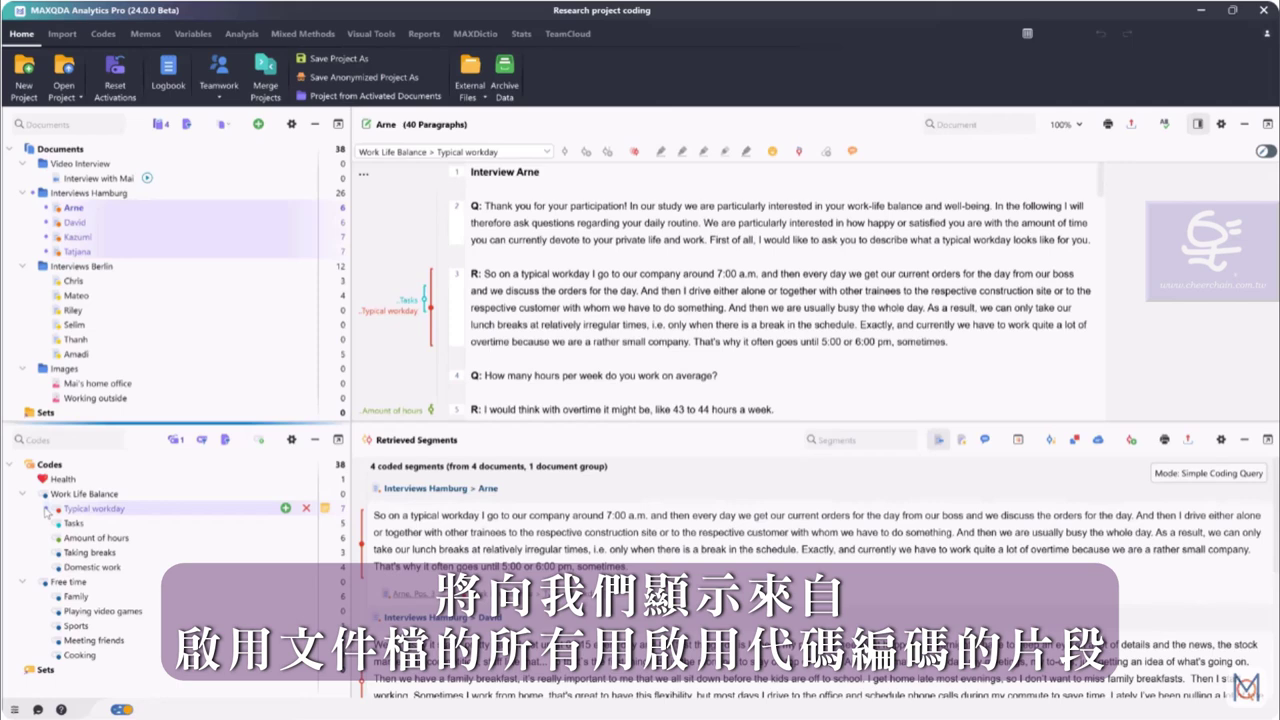
{"action": "double_click", "coordinate": [78, 508]}
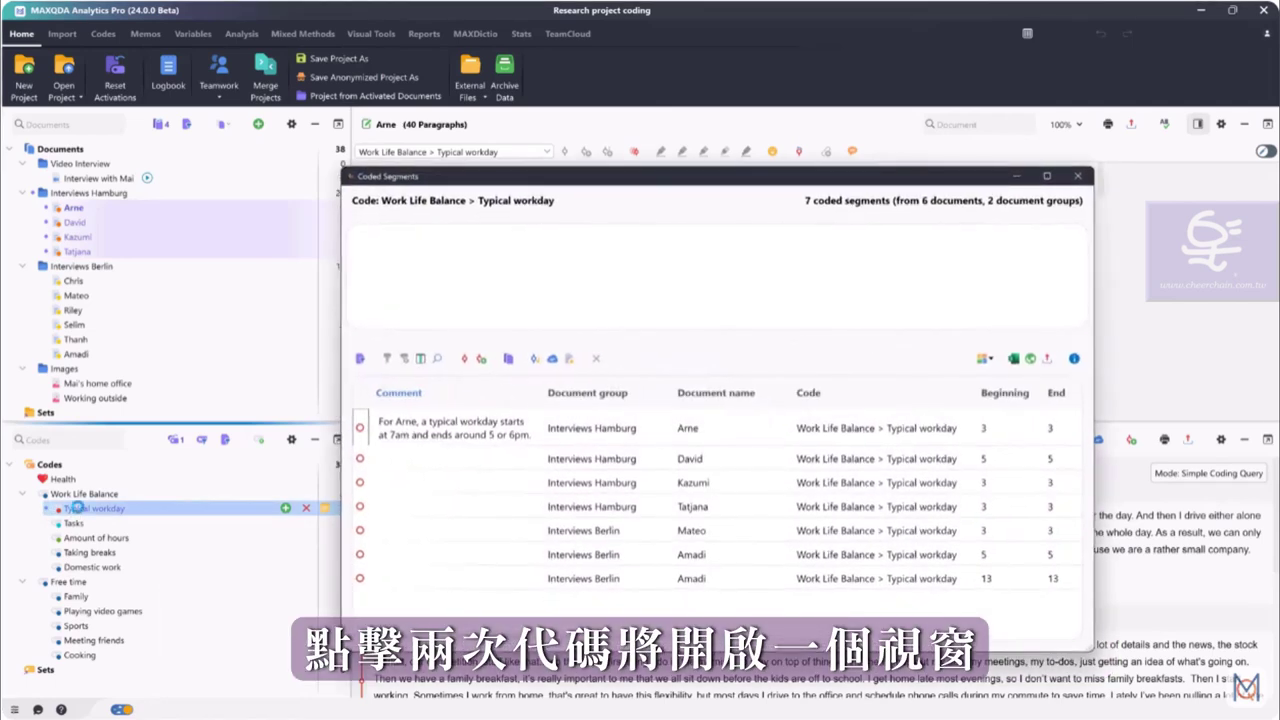
{"action": "left_click", "coordinate": [562, 440]}
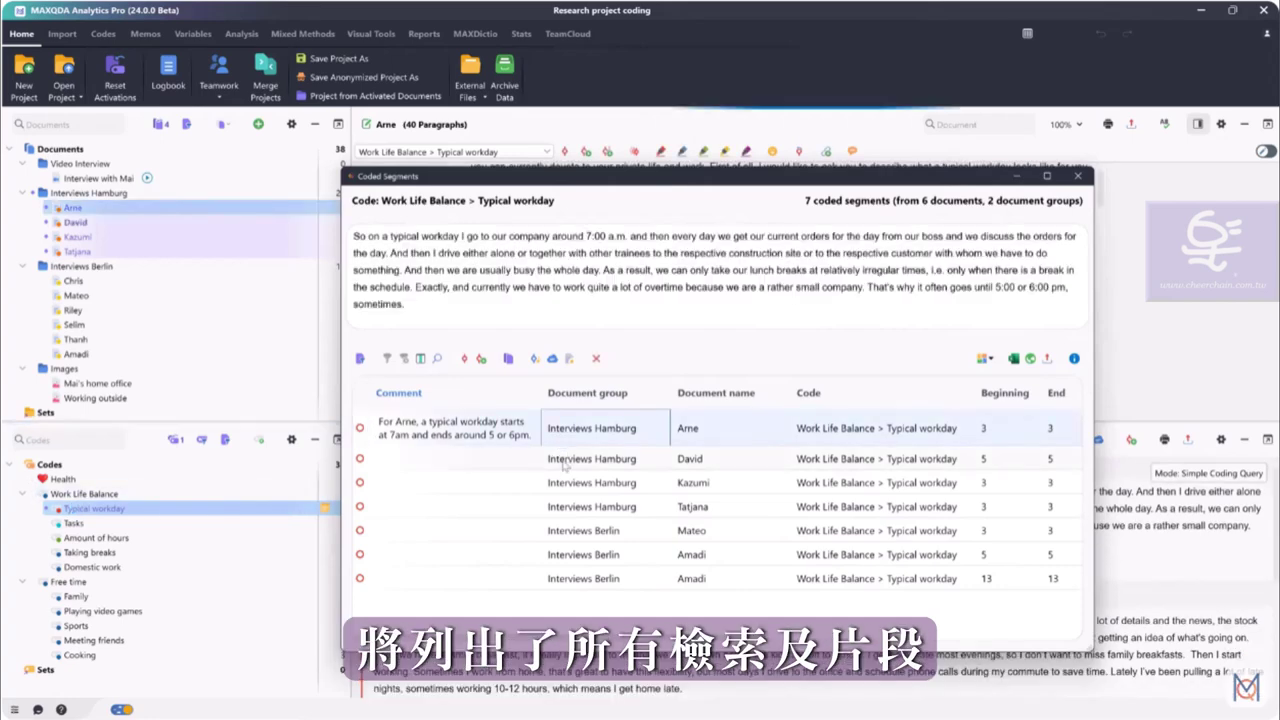
{"action": "left_click", "coordinate": [566, 458]}
{"action": "left_click", "coordinate": [570, 430]}
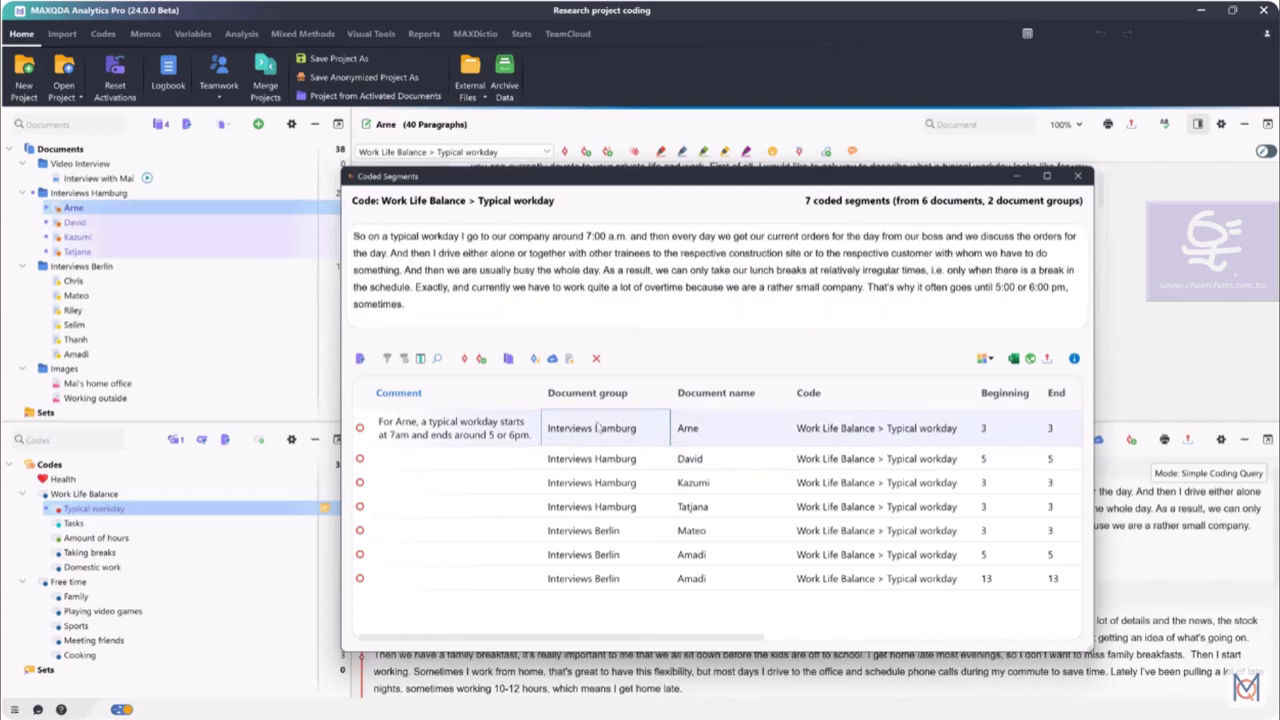
{"action": "left_click", "coordinate": [1078, 177]}
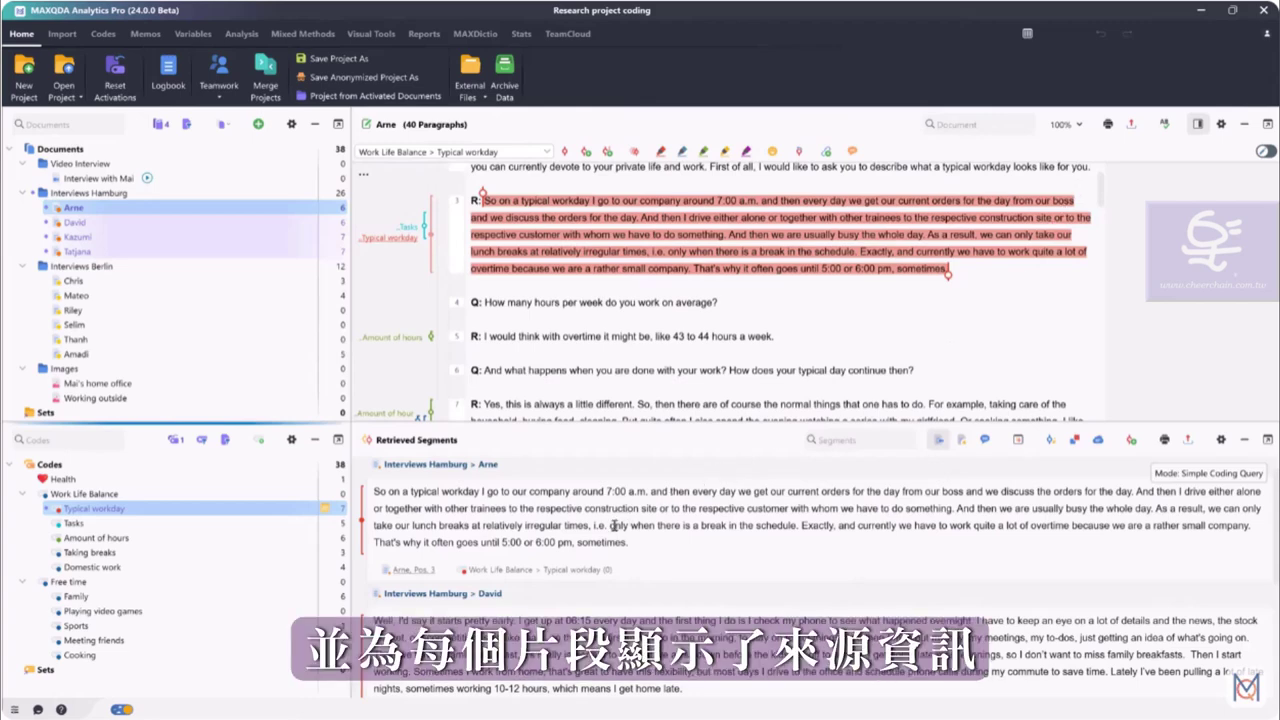
{"action": "scroll", "coordinate": [614, 525], "scroll_direction": "down", "scroll_amount": 2}
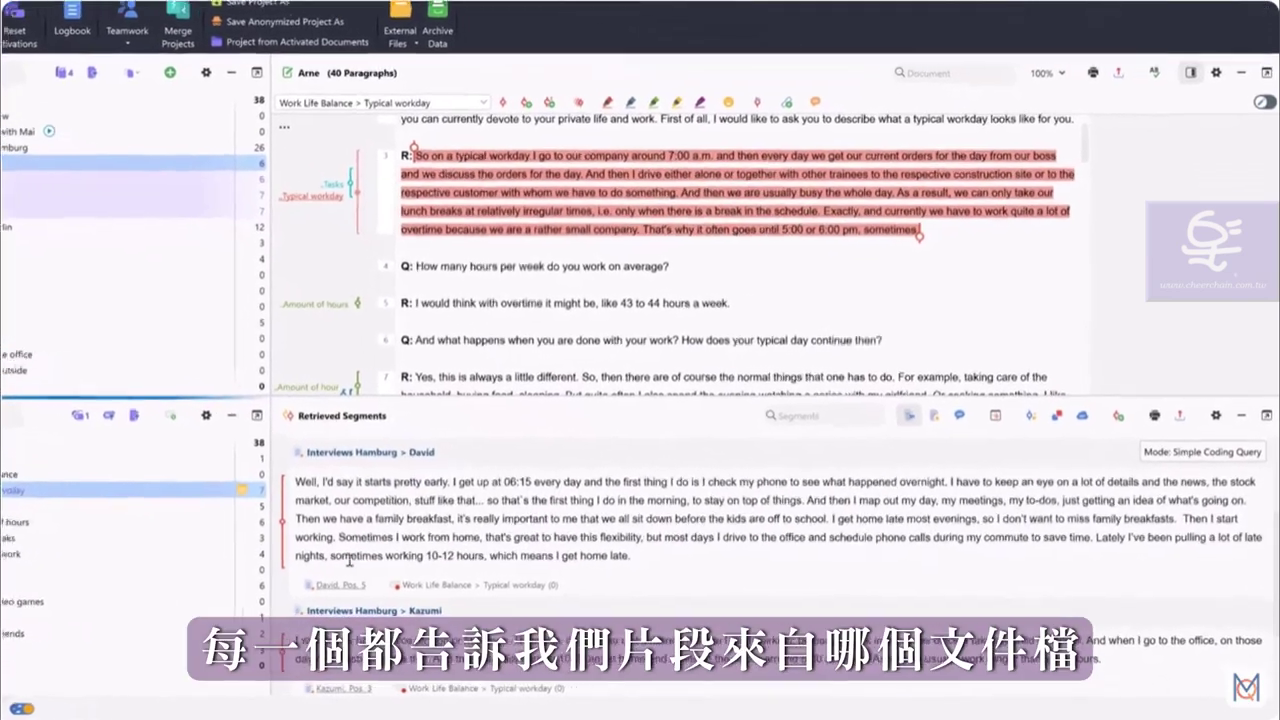
Open the second retrieved Typical workday segment at paragraph 5 of its source interview.
{"action": "left_click", "coordinate": [338, 584]}
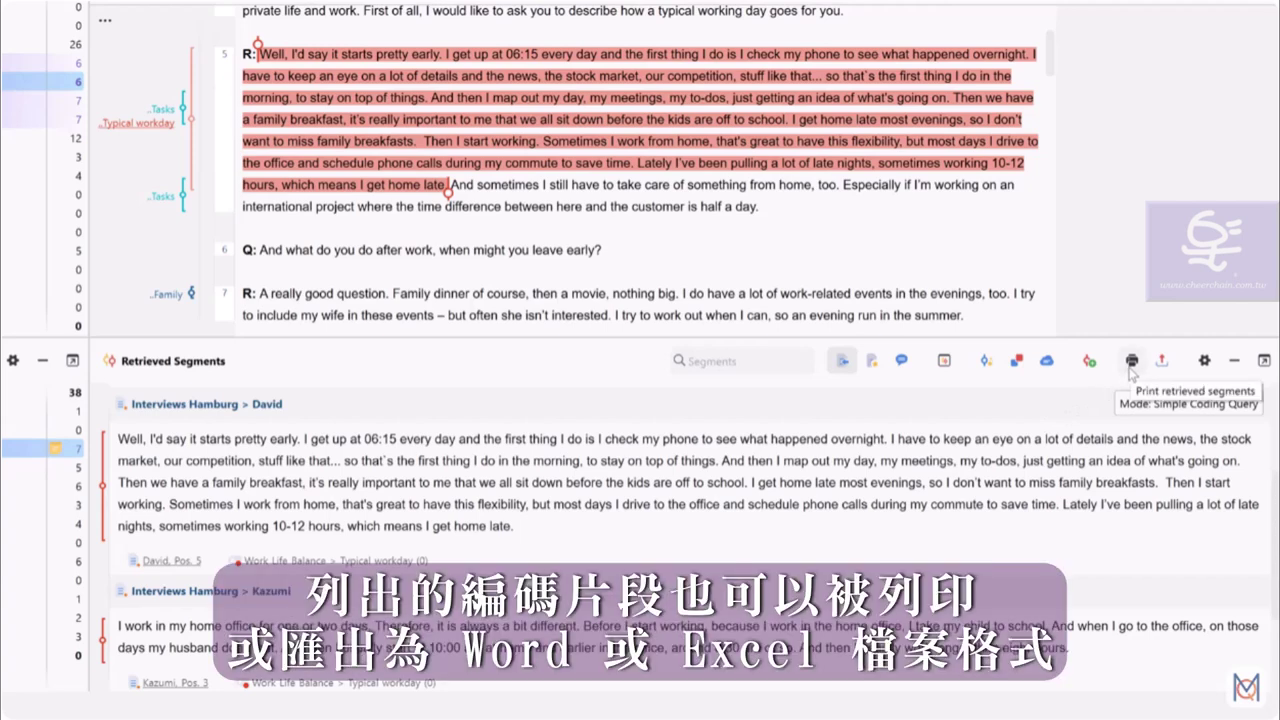
Review and close the retrieved-segments export settings, then open the second segment's context menu.
{"action": "left_click", "coordinate": [1161, 368]}
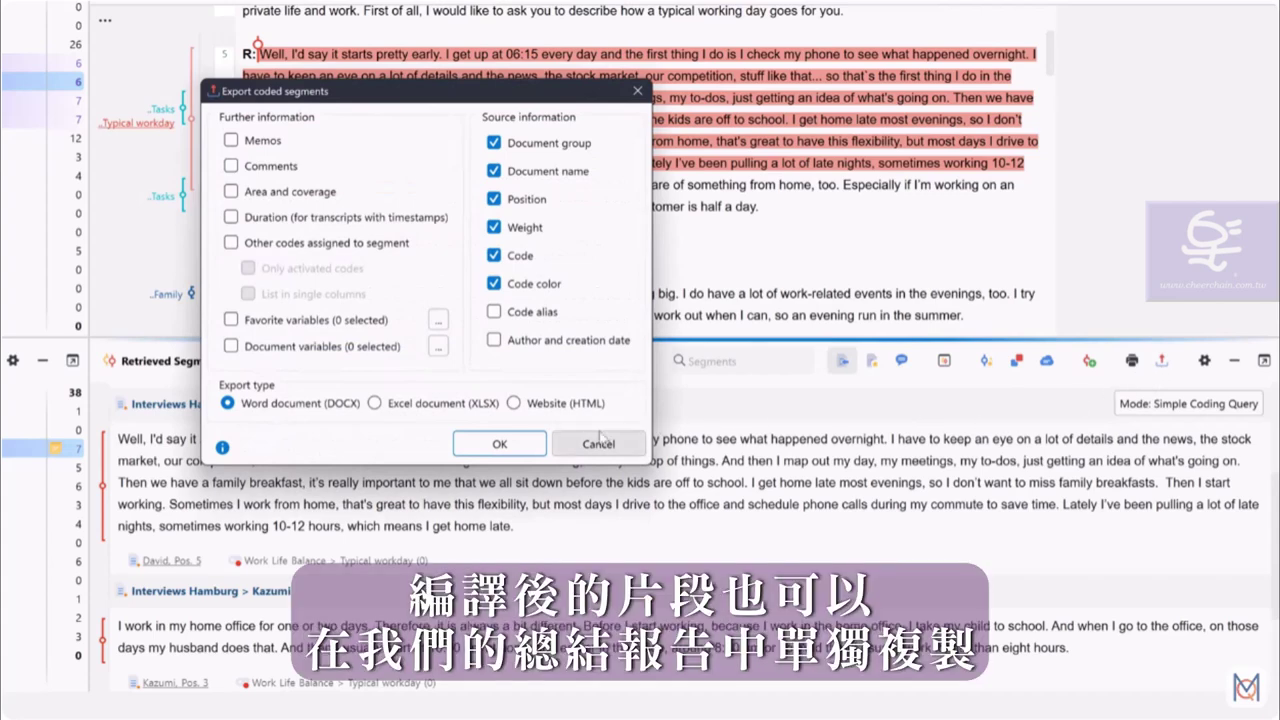
{"action": "left_click", "coordinate": [467, 447]}
{"action": "right_click", "coordinate": [104, 500]}
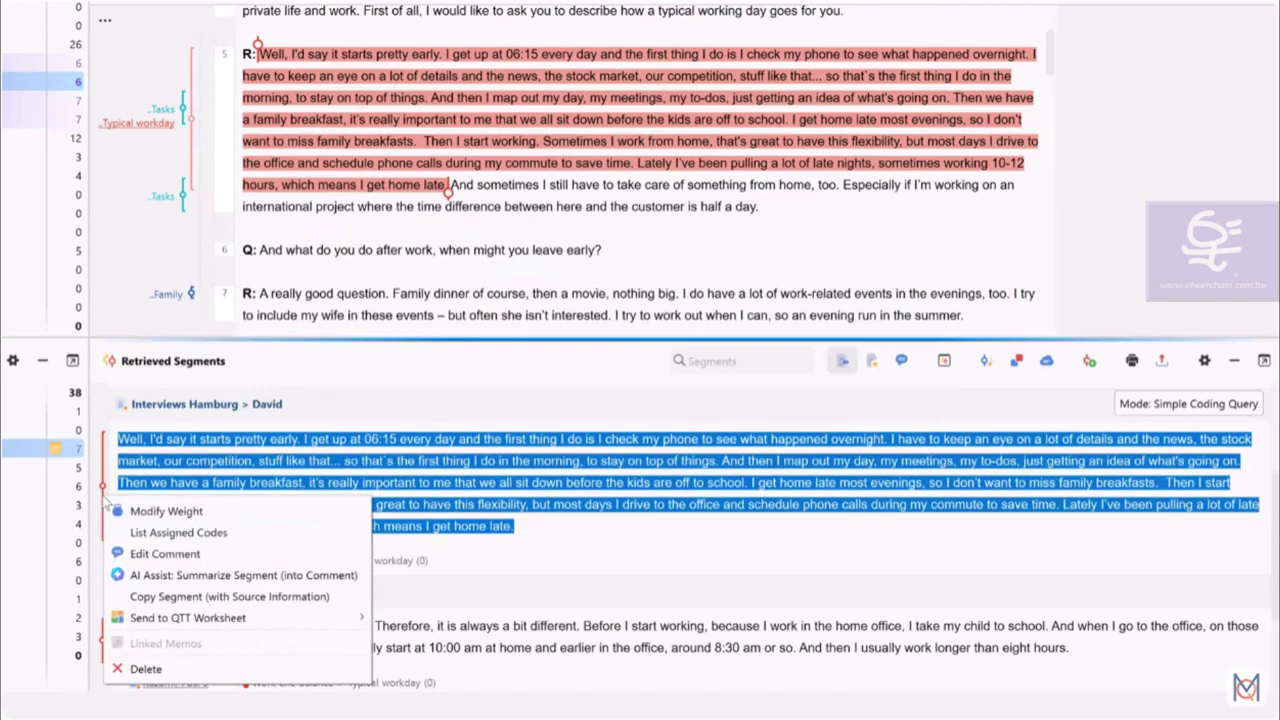